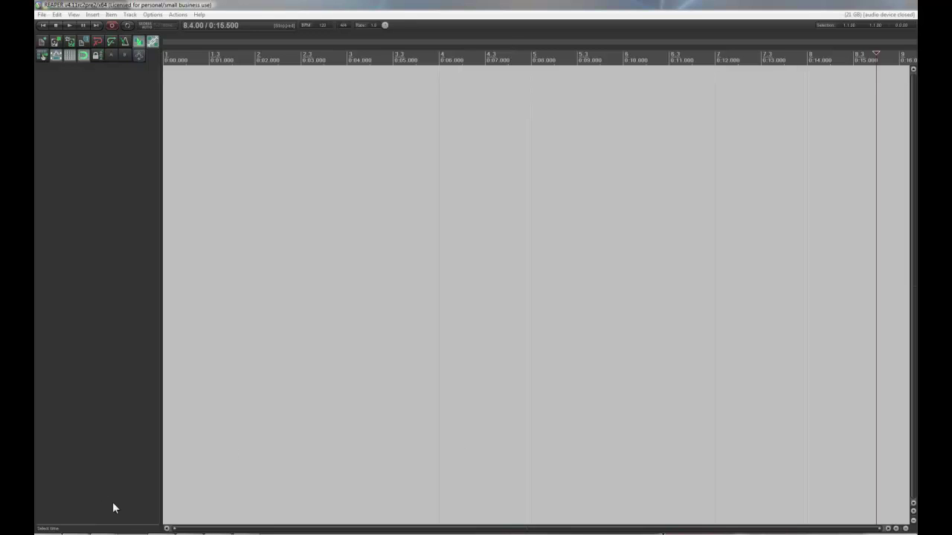
Switch to the web browser, search Google for "reaper" and open the REAPER website
{"action": "left_click", "coordinate": [74, 534]}
{"action": "triple_click", "coordinate": [249, 54]}
{"action": "type", "text": "reaper"}
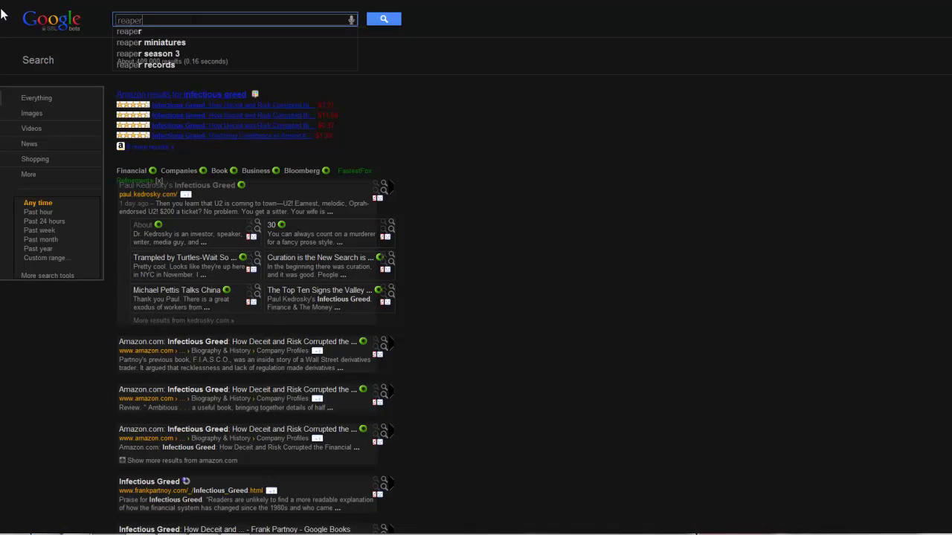
{"action": "key", "text": "Return"}
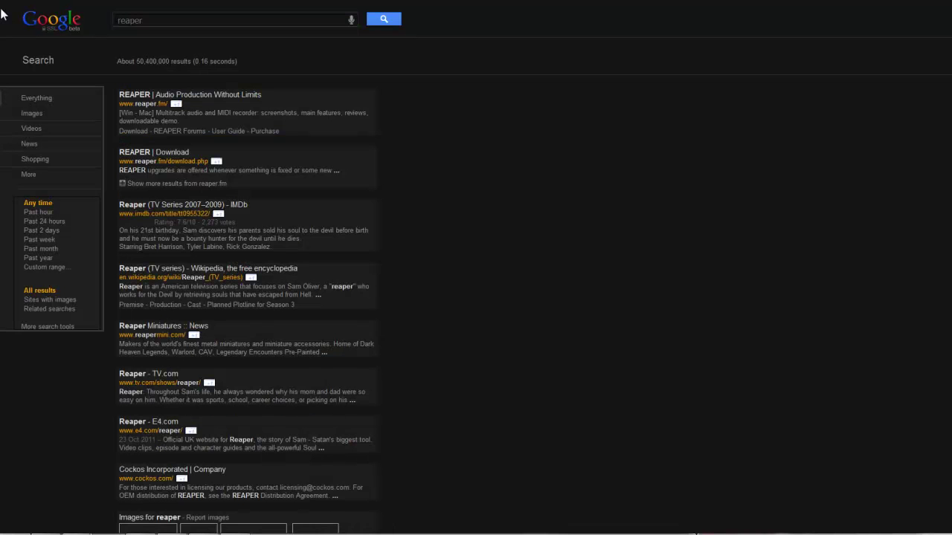
{"action": "left_click", "coordinate": [161, 95]}
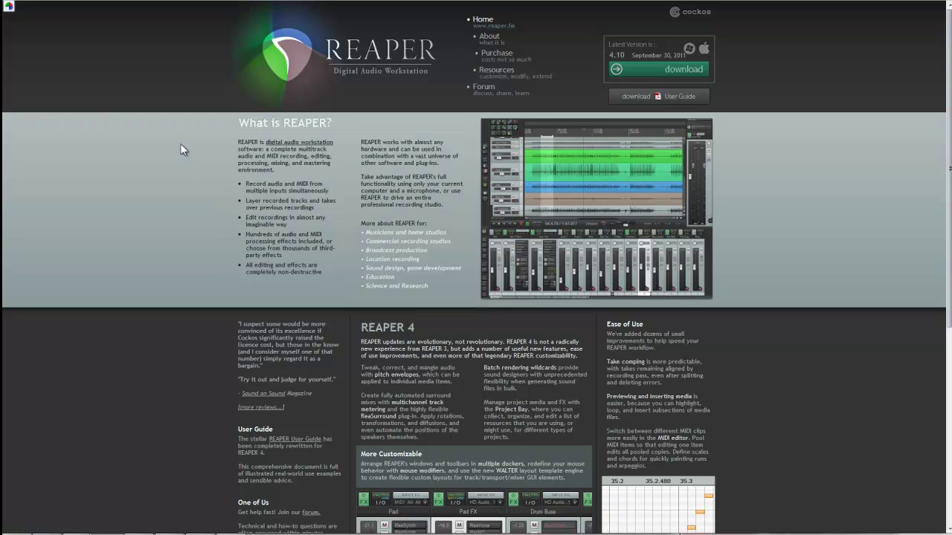
Examine the REAPER home page, including the program description, the REAPER 4 features and the latest updates
{"action": "scroll", "coordinate": [179, 149], "scroll_direction": "down", "scroll_amount": 4}
{"action": "scroll", "coordinate": [179, 149], "scroll_direction": "up", "scroll_amount": 4}
{"action": "scroll", "coordinate": [179, 151], "scroll_direction": "down", "scroll_amount": 4}
{"action": "scroll", "coordinate": [179, 152], "scroll_direction": "up", "scroll_amount": 4}
{"action": "scroll", "coordinate": [179, 159], "scroll_direction": "down", "scroll_amount": 4}
{"action": "scroll", "coordinate": [178, 168], "scroll_direction": "up", "scroll_amount": 4}
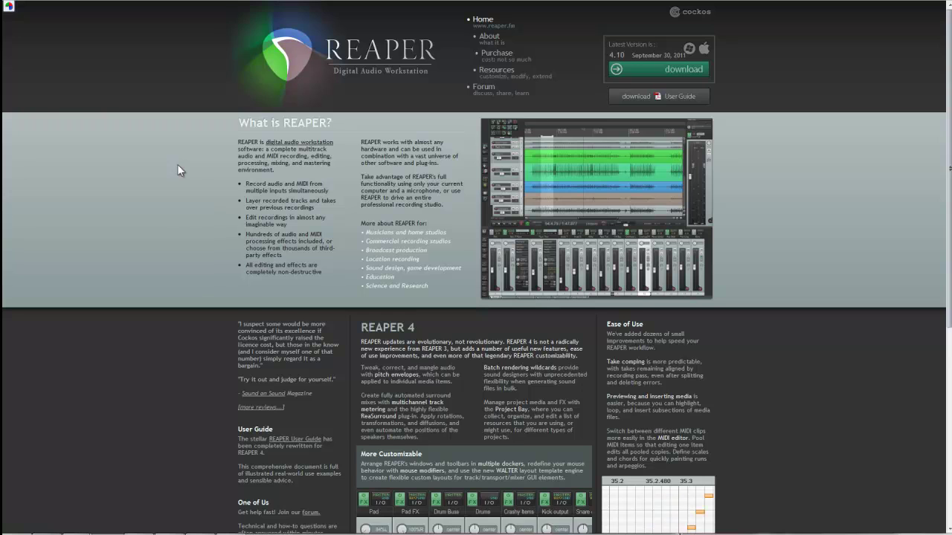
{"action": "scroll", "coordinate": [177, 171], "scroll_direction": "down", "scroll_amount": 4}
{"action": "scroll", "coordinate": [177, 172], "scroll_direction": "up", "scroll_amount": 1}
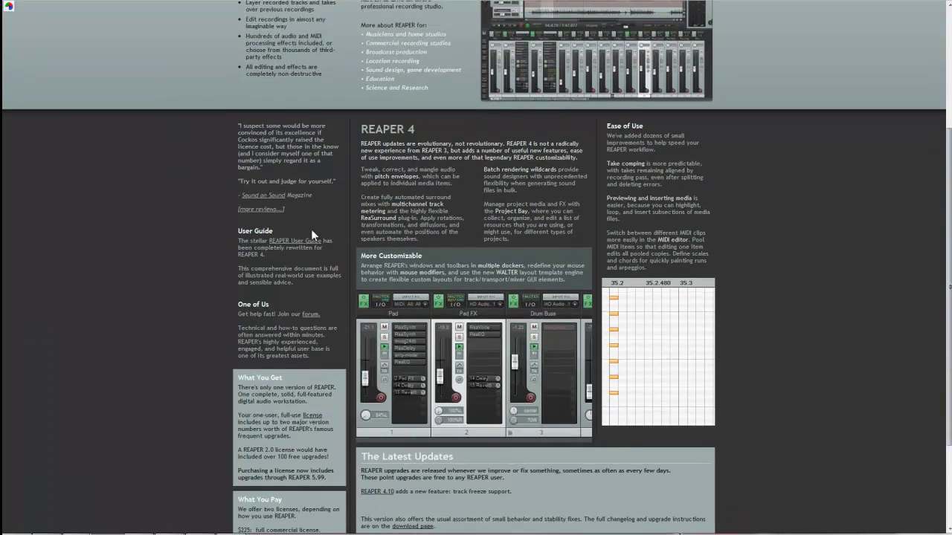
{"action": "scroll", "coordinate": [311, 229], "scroll_direction": "up", "scroll_amount": 3}
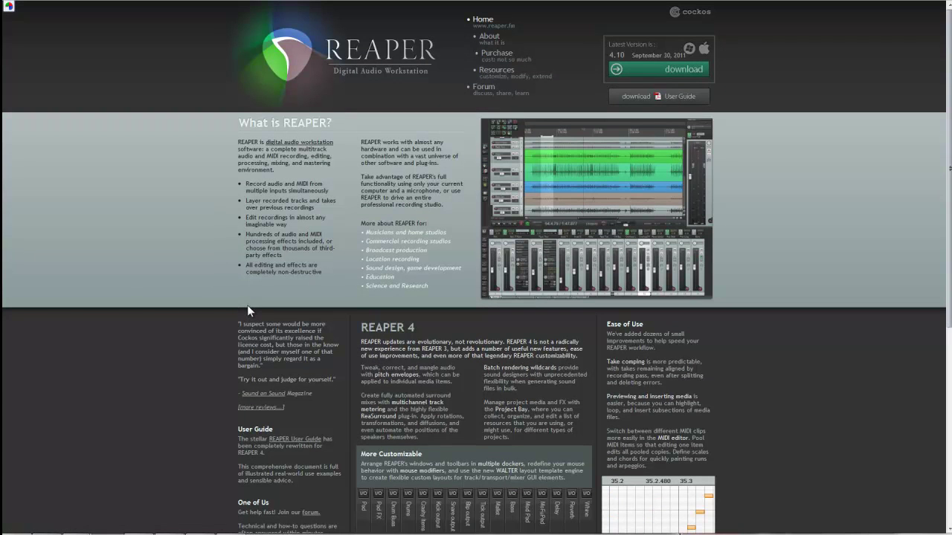
Open the REAPER download page and review the installers for Windows and OS X
{"action": "left_click", "coordinate": [652, 74]}
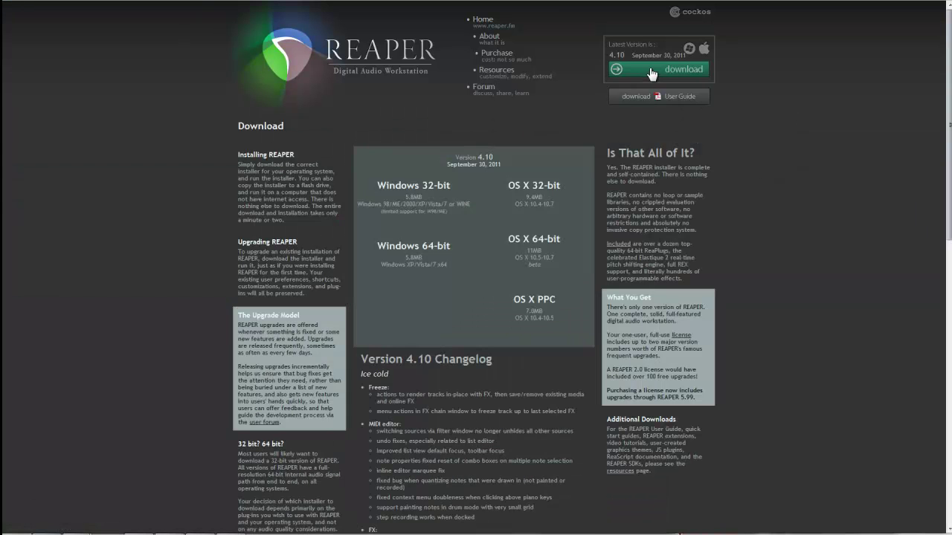
{"action": "scroll", "coordinate": [506, 327], "scroll_direction": "down", "scroll_amount": 3}
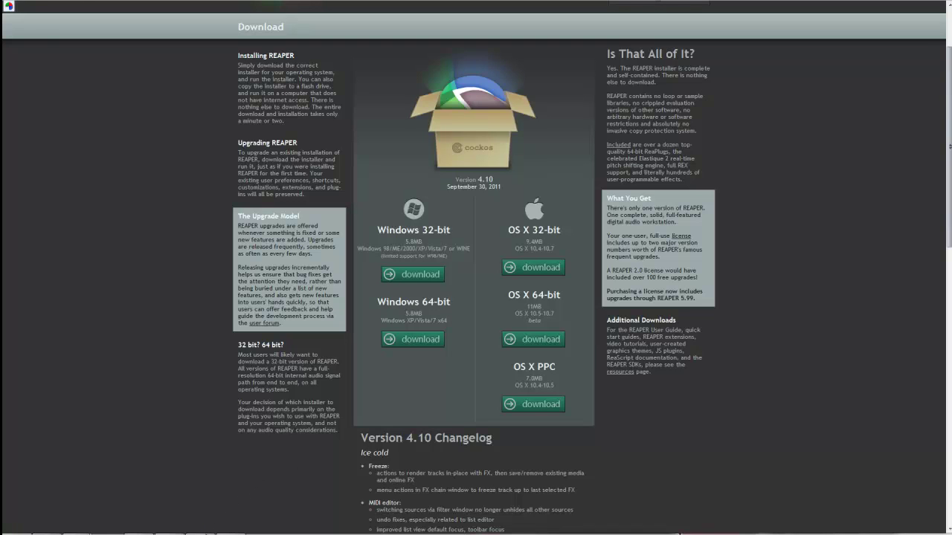
Switch back to REAPER and move the edit cursor to the start of the project at 1.1.00
{"action": "left_click", "coordinate": [215, 530]}
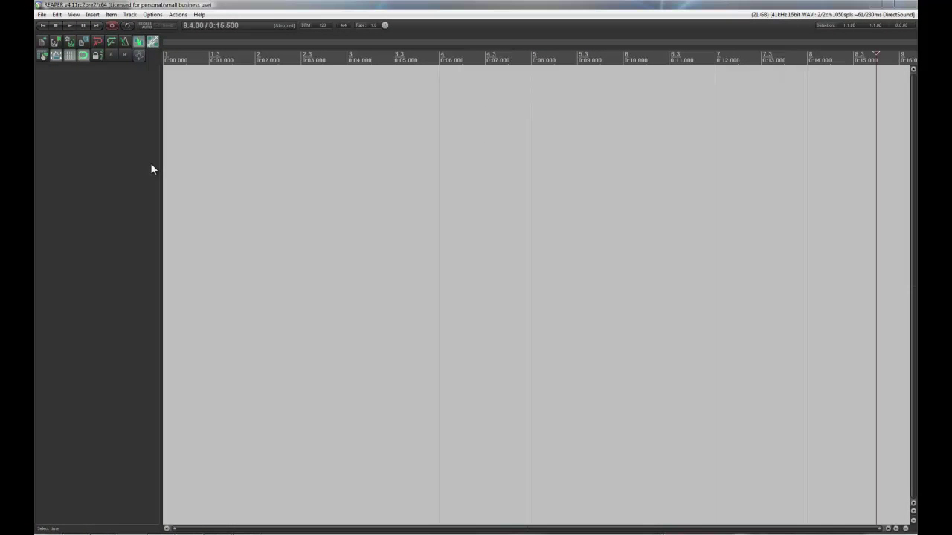
{"action": "left_click", "coordinate": [165, 55]}
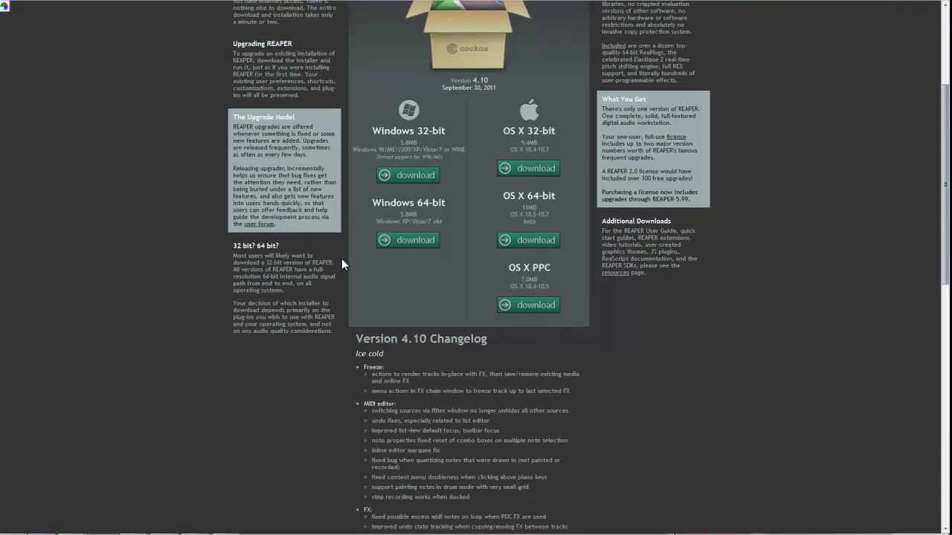
{"action": "scroll", "coordinate": [337, 252], "scroll_direction": "up", "scroll_amount": 3}
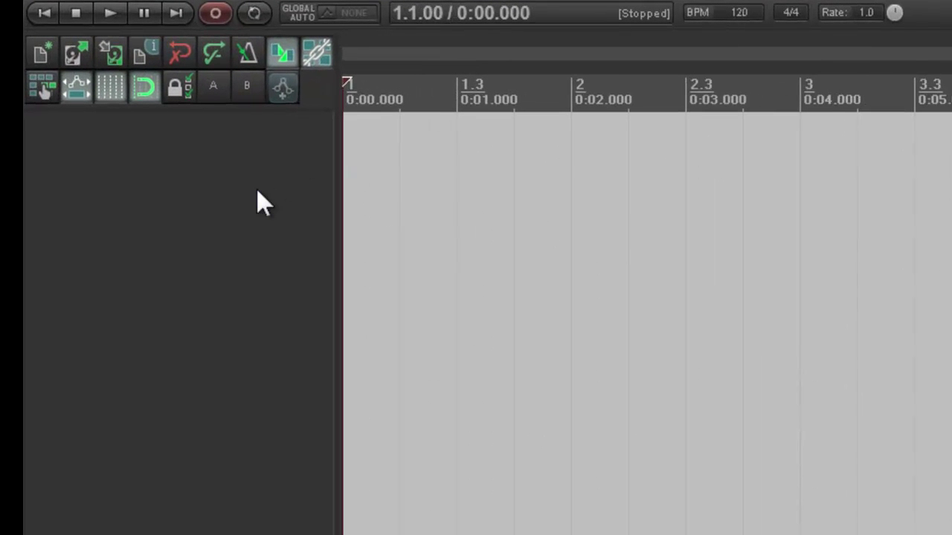
Insert a new track in the empty project and enlarge its height so that all its controls fit
{"action": "double_click", "coordinate": [256, 190]}
{"action": "left_click_drag", "start_coordinate": [266, 168], "coordinate": [269, 265]}
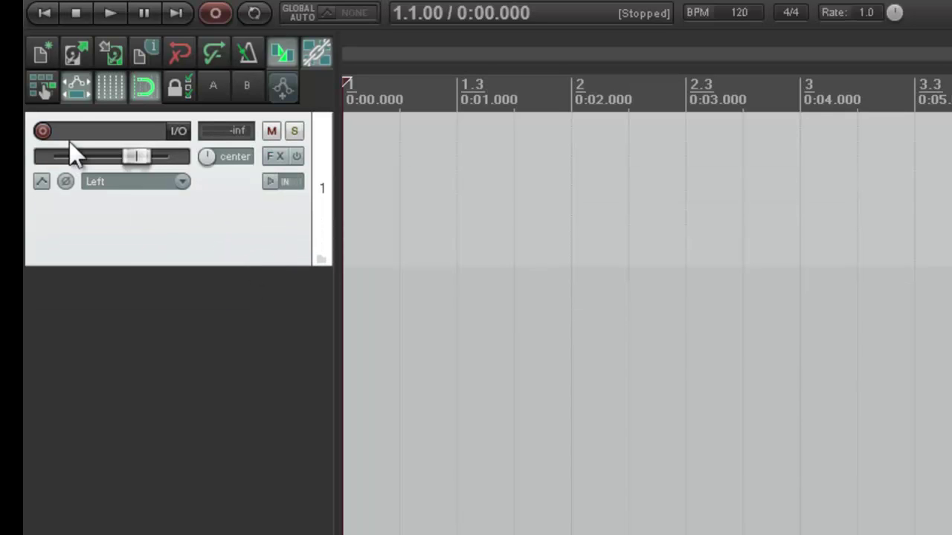
Insert a second track below the first one and delete it again
{"action": "right_click", "coordinate": [105, 310]}
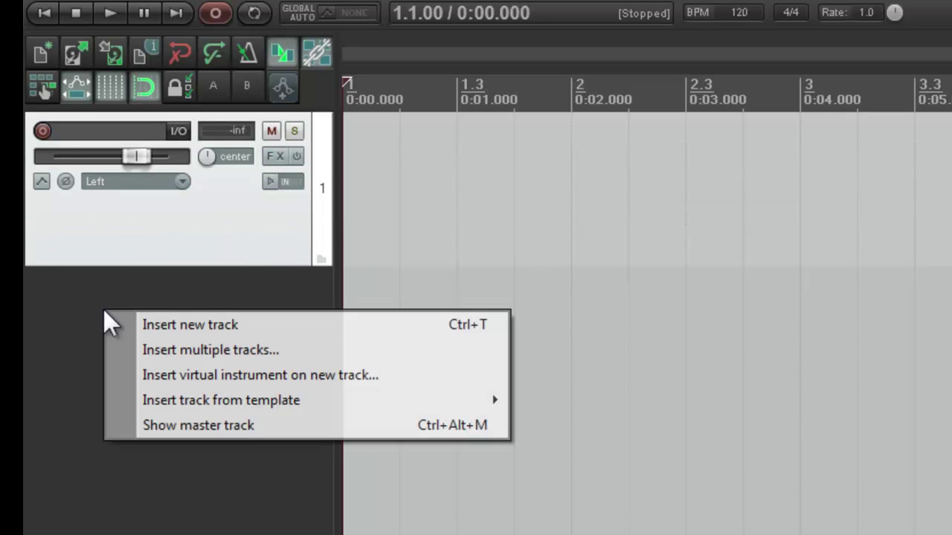
{"action": "left_click", "coordinate": [129, 325]}
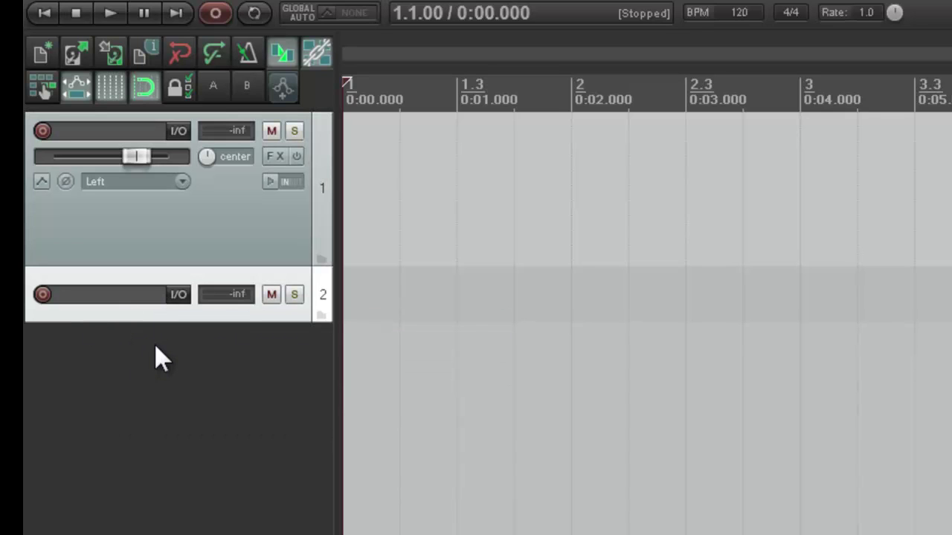
{"action": "key", "text": "Delete"}
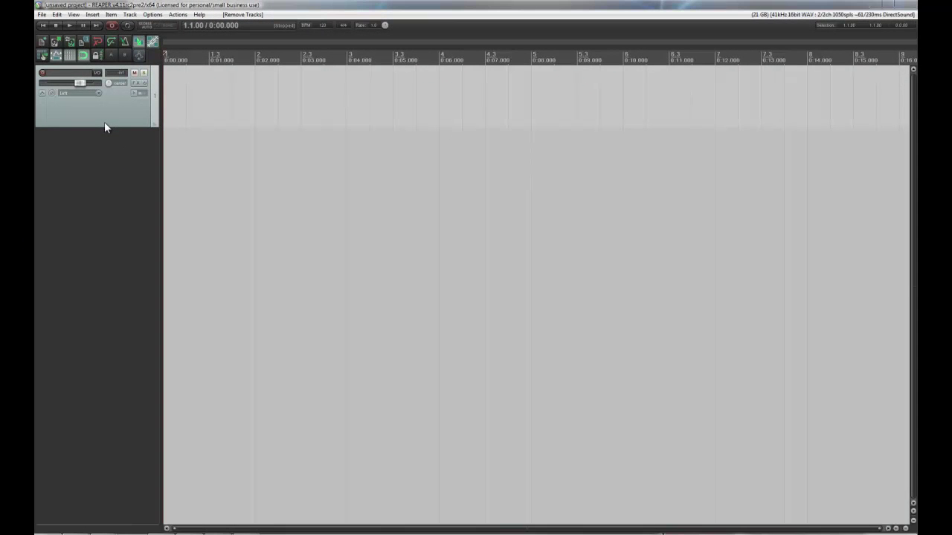
Open the action list and filter the actions by "zoom"
{"action": "left_click", "coordinate": [177, 16]}
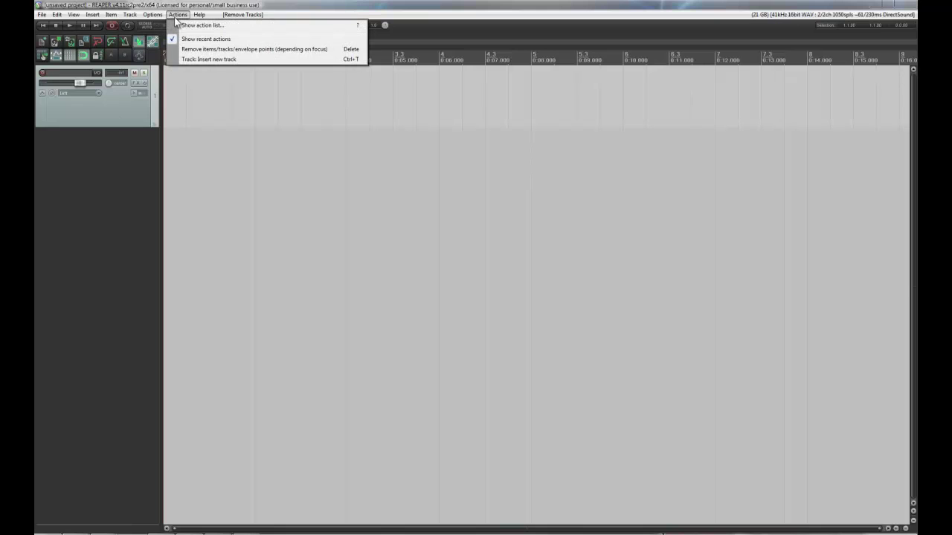
{"action": "left_click", "coordinate": [176, 24]}
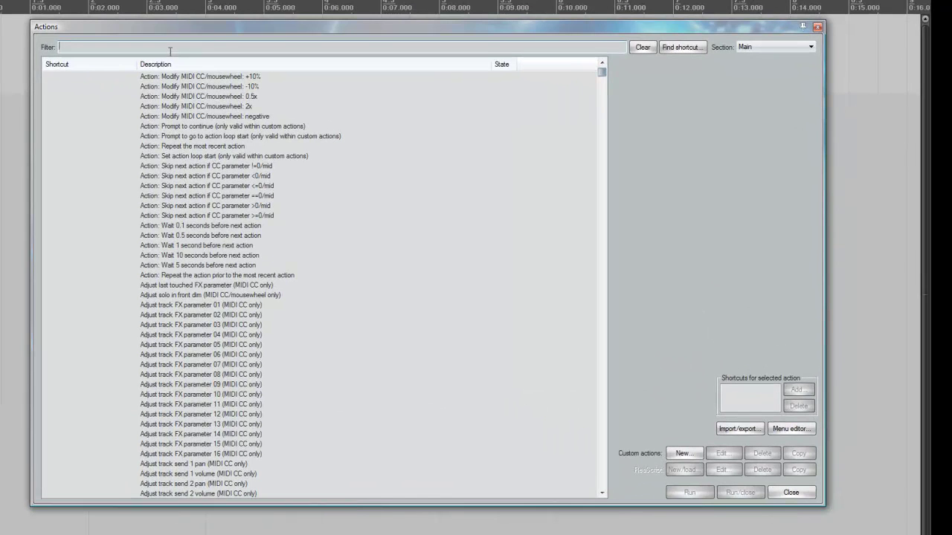
{"action": "left_click", "coordinate": [171, 52]}
{"action": "type", "text": "zoom"}
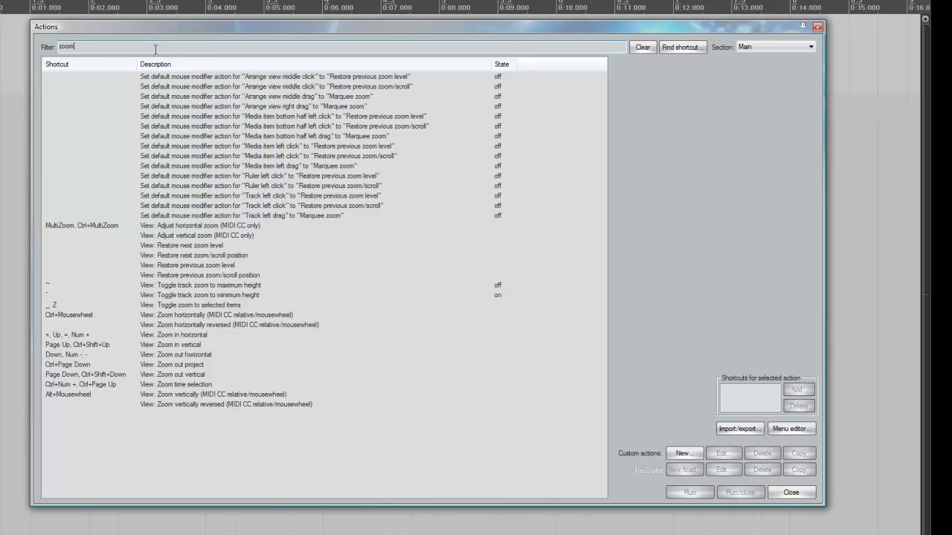
{"action": "key", "text": "ctrl+a"}
Examine the shortcuts assigned to several zoom actions, such as Toggle zoom to selected items and Zoom out project, and close the action list
{"action": "left_click", "coordinate": [223, 225]}
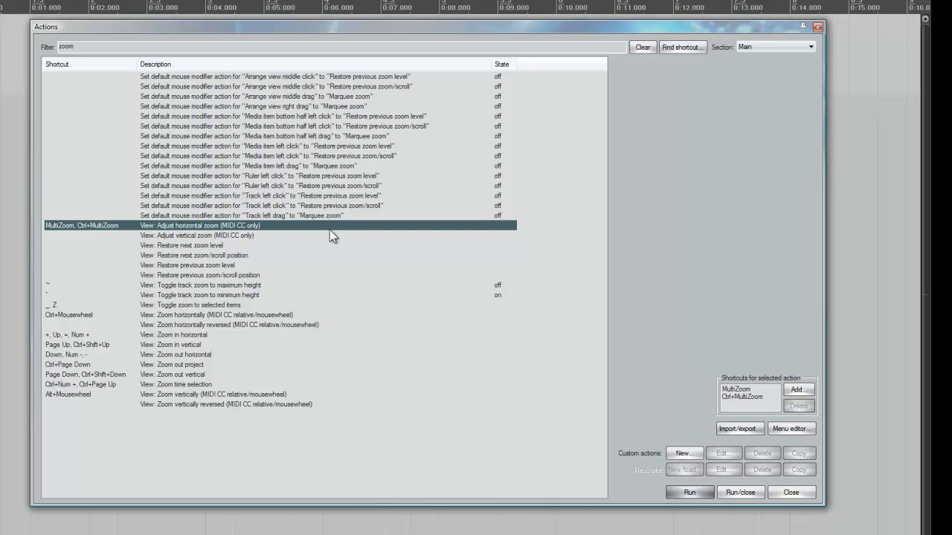
{"action": "left_click", "coordinate": [328, 197]}
{"action": "left_click", "coordinate": [264, 305]}
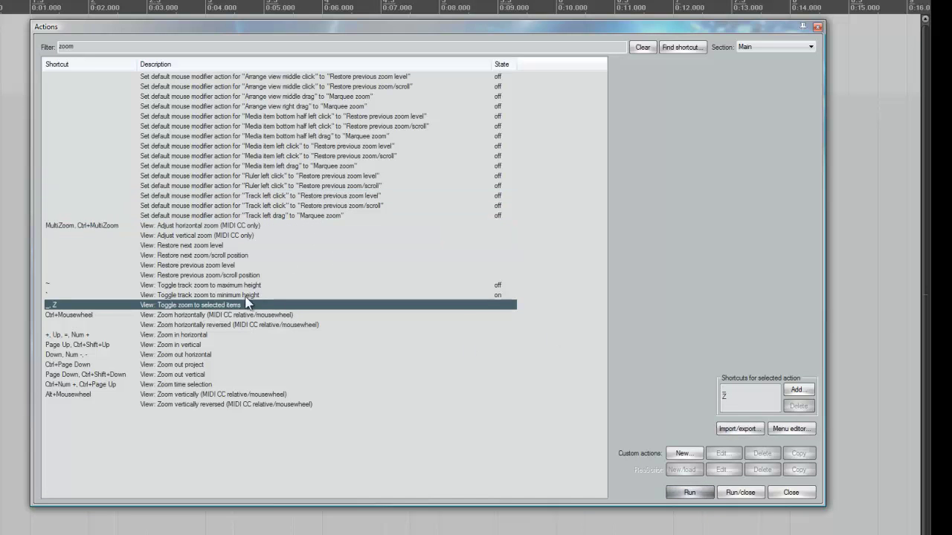
{"action": "left_click", "coordinate": [213, 342]}
{"action": "left_click", "coordinate": [213, 305]}
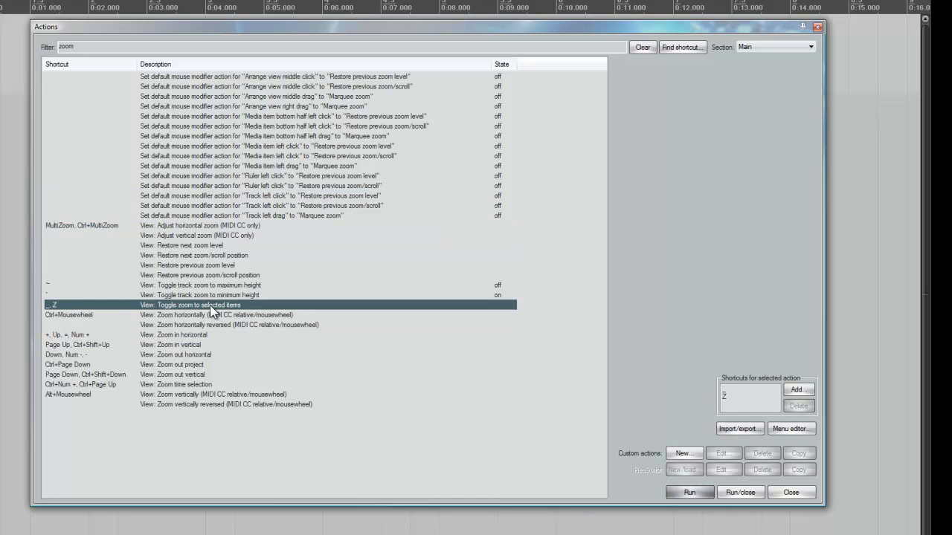
{"action": "left_click", "coordinate": [218, 257]}
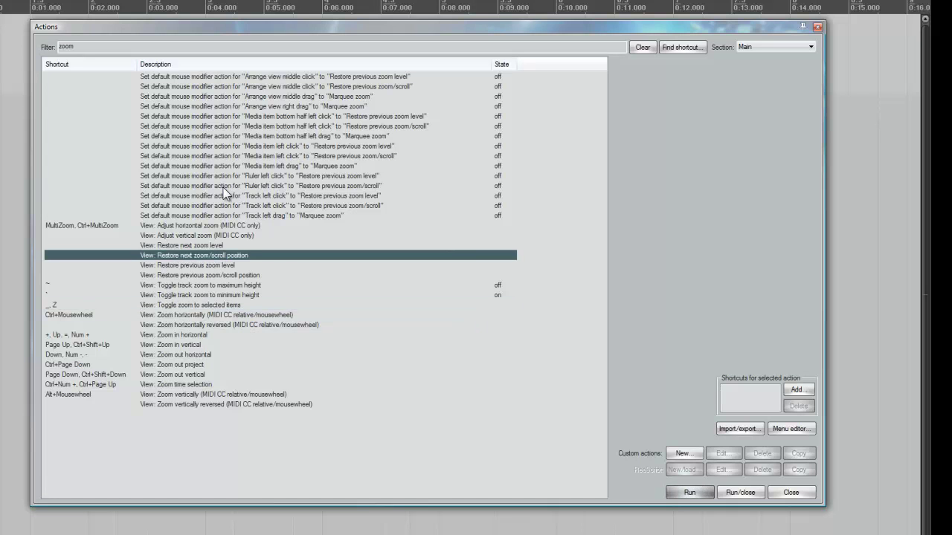
{"action": "left_click", "coordinate": [168, 116]}
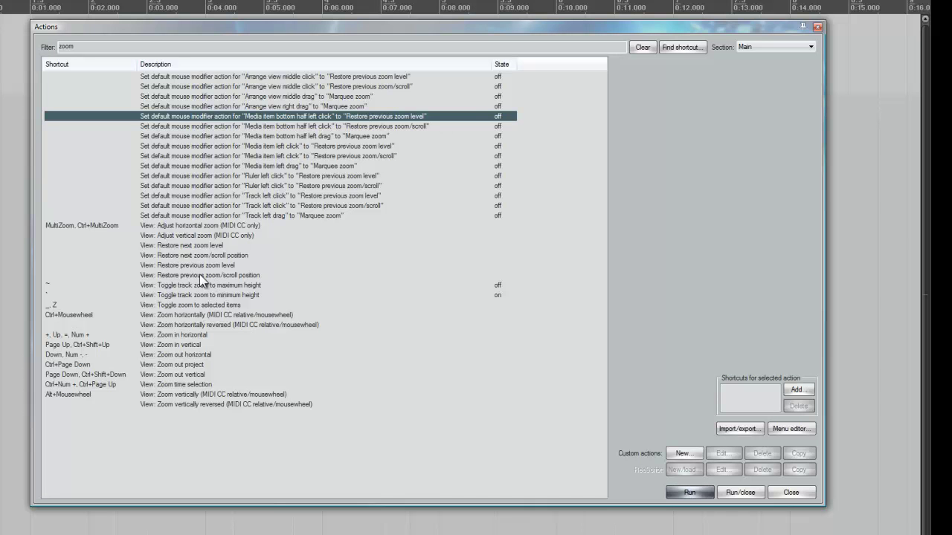
{"action": "left_click", "coordinate": [202, 366]}
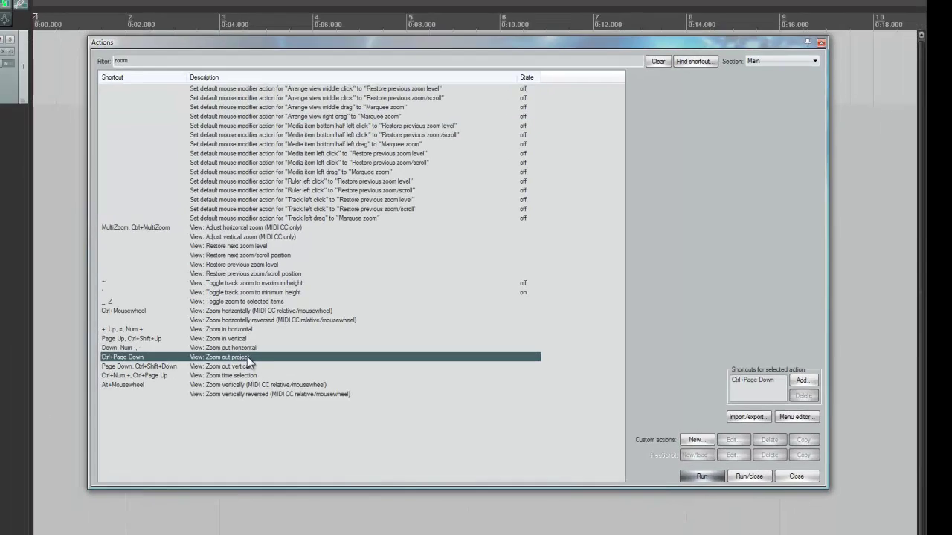
{"action": "key", "text": "Escape"}
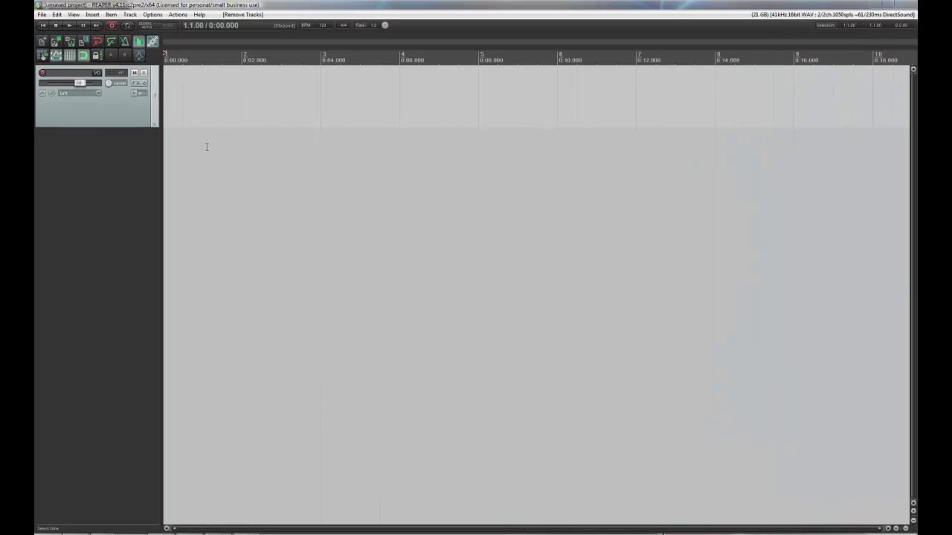
{"action": "left_click", "coordinate": [56, 14]}
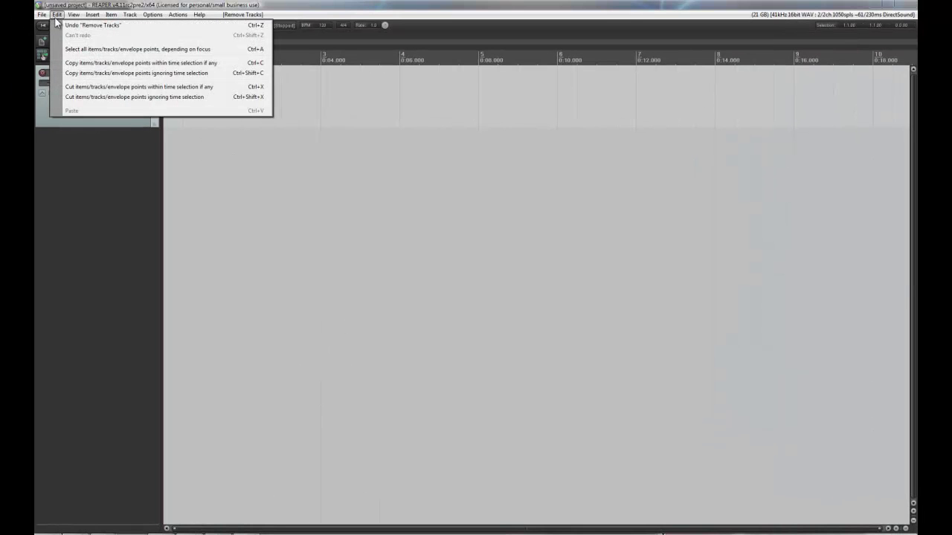
{"action": "left_click", "coordinate": [55, 18]}
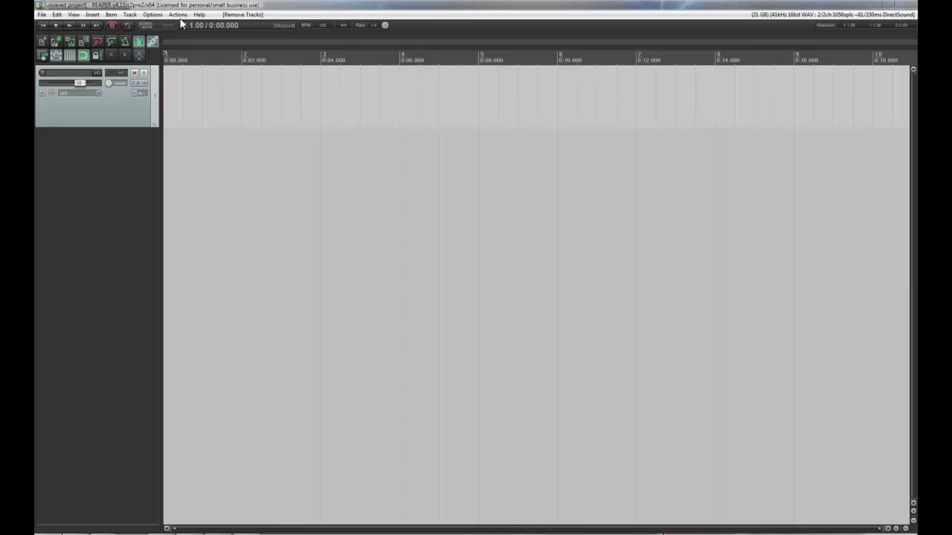
Open the REAPER preferences, look through the list of settings categories and close the dialog
{"action": "left_click", "coordinate": [152, 15]}
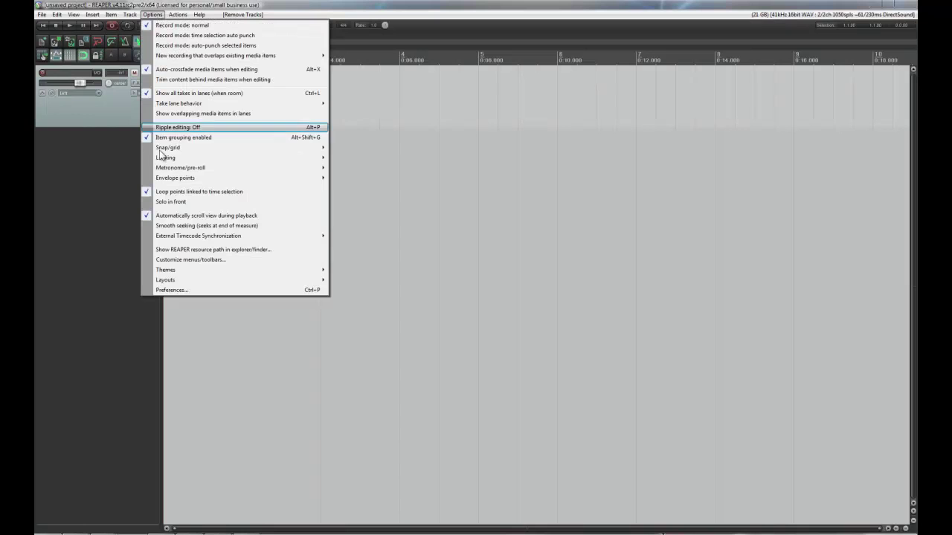
{"action": "left_click", "coordinate": [169, 290]}
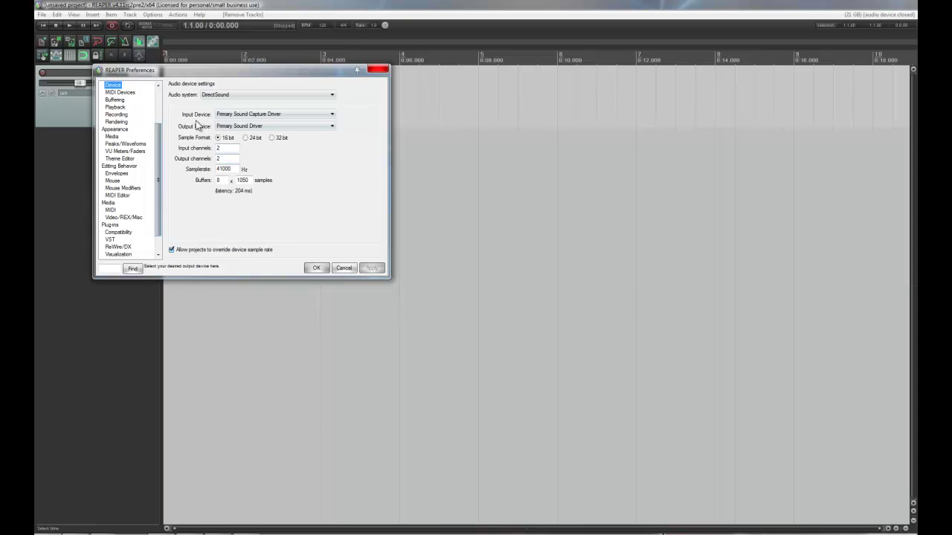
{"action": "left_click_drag", "start_coordinate": [157, 131], "coordinate": [157, 97]}
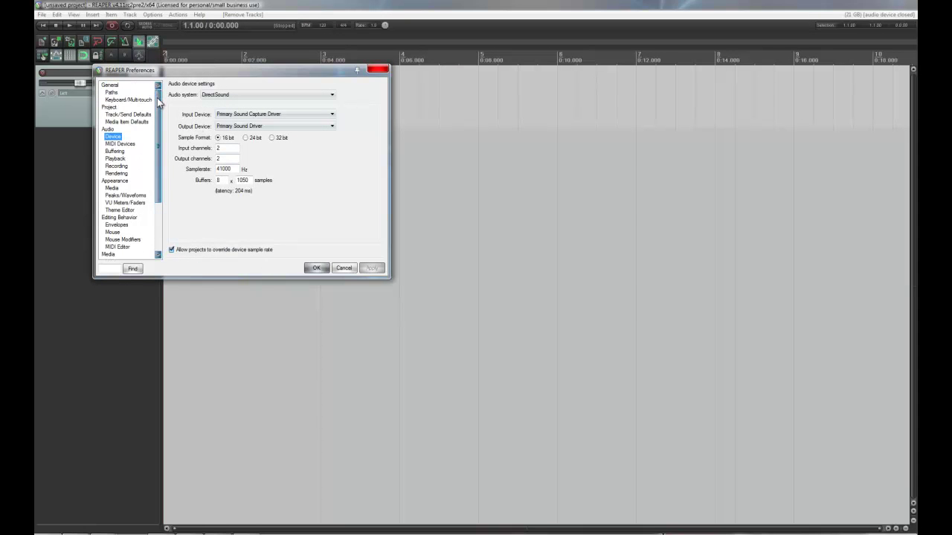
{"action": "left_click", "coordinate": [377, 70]}
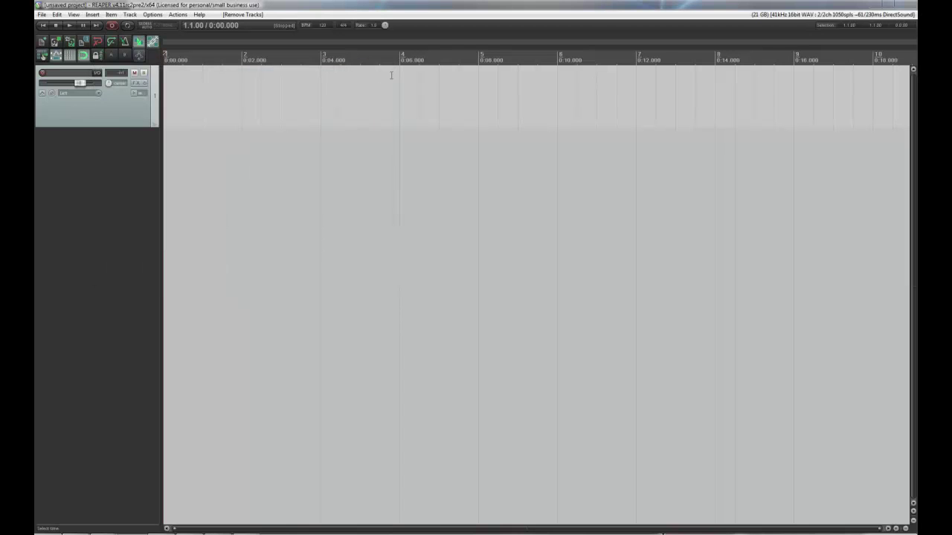
Open the audio device settings, switch the audio system to ASIO and keep ASIO Fireface as the ASIO driver
{"action": "left_click", "coordinate": [817, 17]}
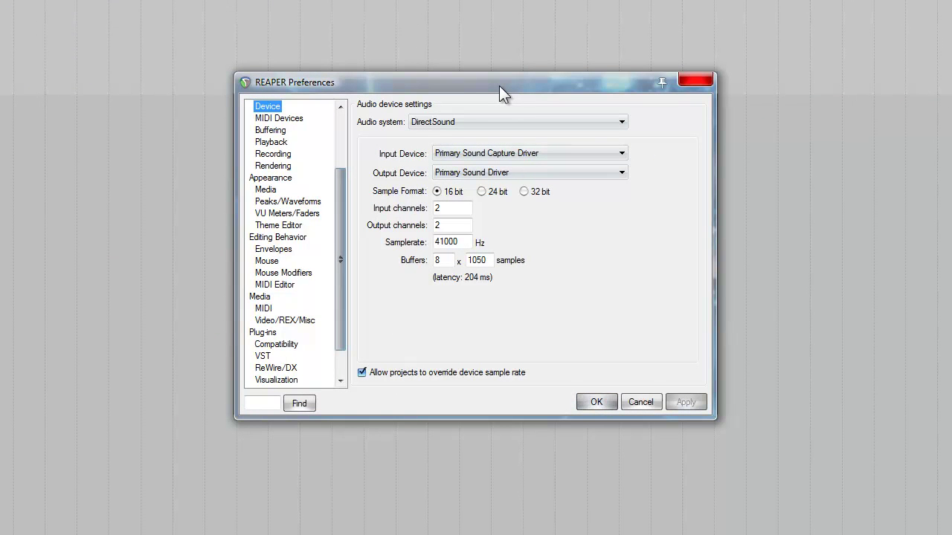
{"action": "left_click", "coordinate": [454, 123]}
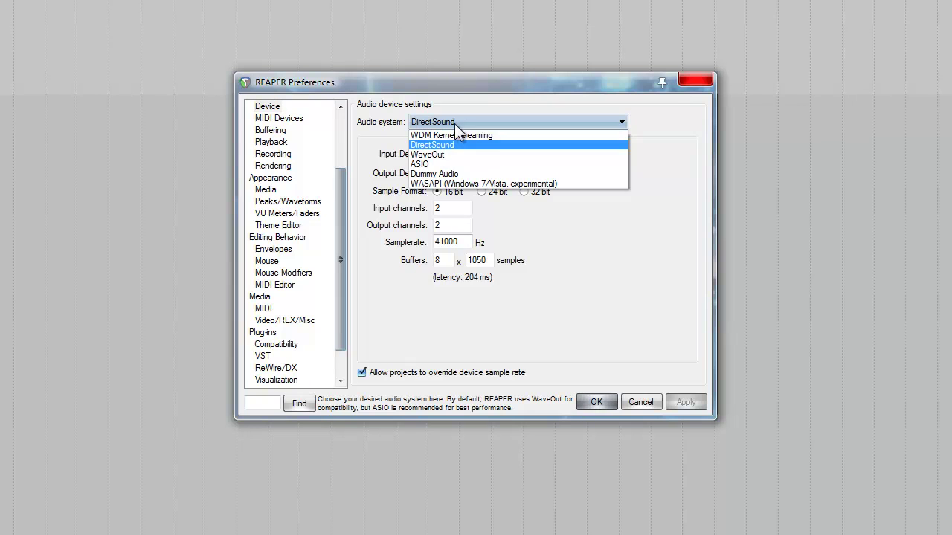
{"action": "left_click", "coordinate": [466, 163]}
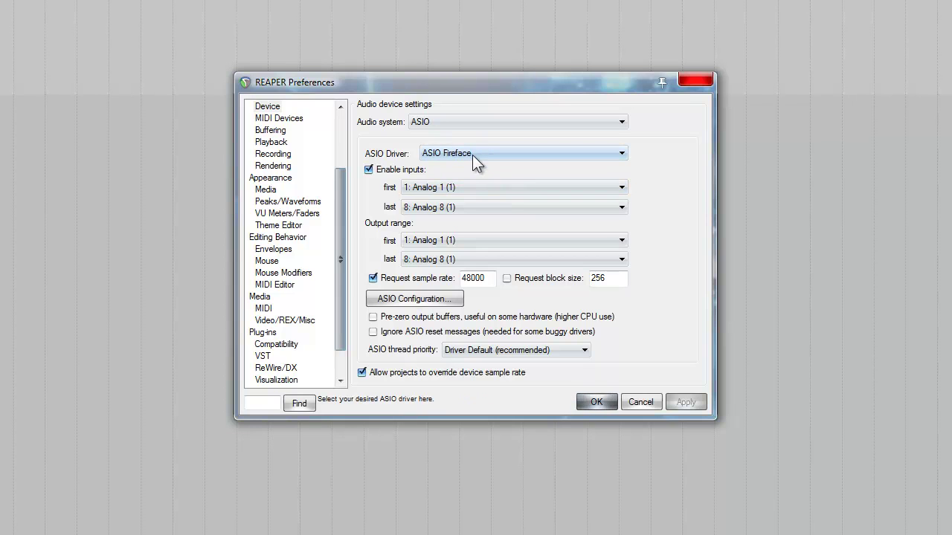
{"action": "left_click", "coordinate": [472, 154]}
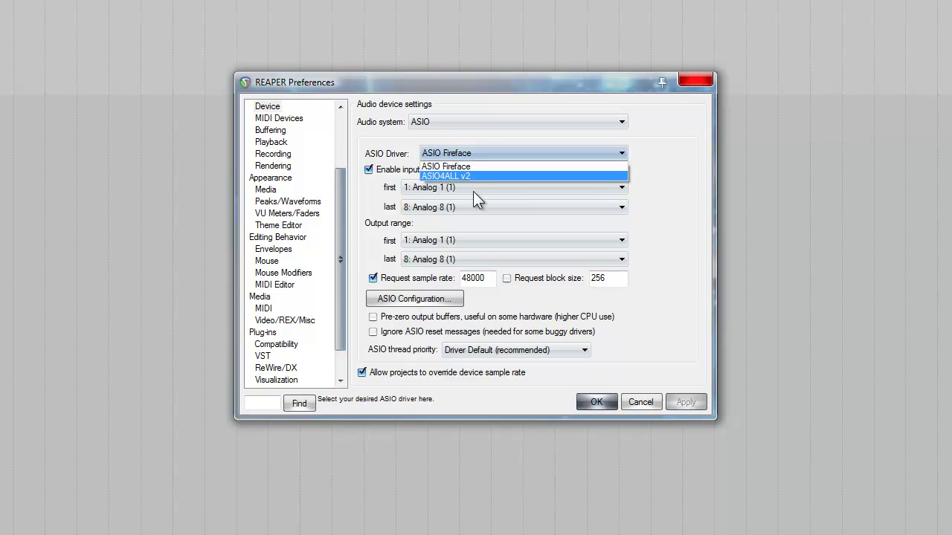
{"action": "left_click", "coordinate": [489, 148]}
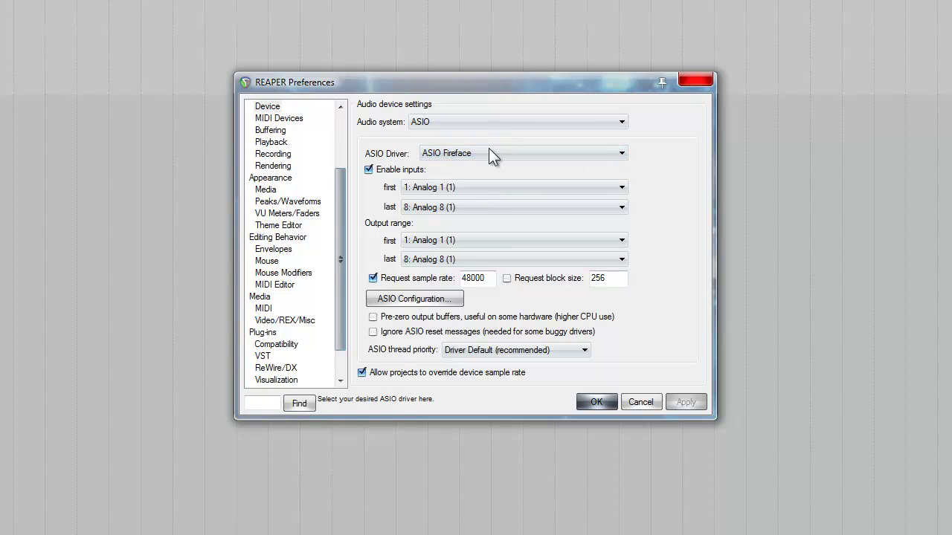
Examine the channels offered for the ASIO input and output ranges without changing the selection
{"action": "left_click", "coordinate": [470, 201]}
{"action": "left_click", "coordinate": [471, 239]}
{"action": "left_click", "coordinate": [476, 211]}
{"action": "left_click", "coordinate": [467, 280]}
{"action": "left_click", "coordinate": [462, 213]}
{"action": "left_click", "coordinate": [446, 289]}
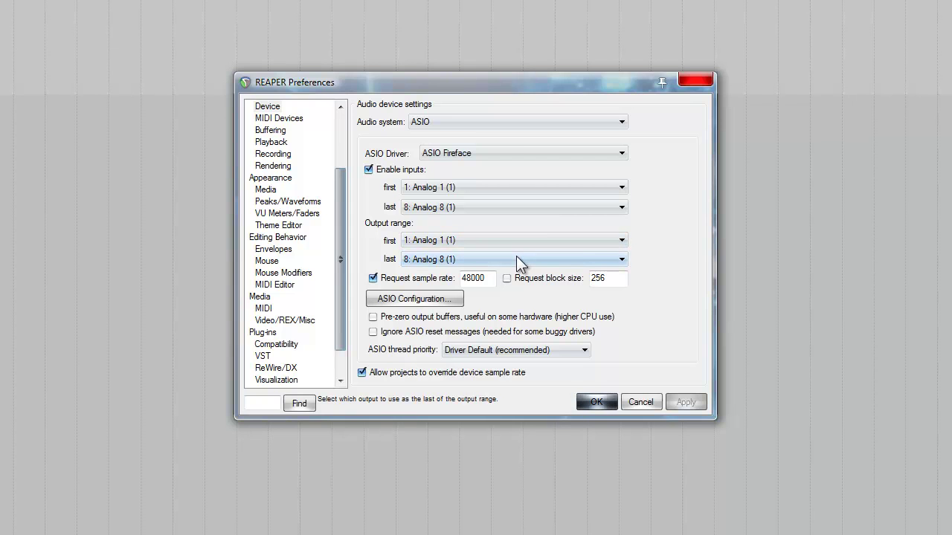
{"action": "left_click", "coordinate": [438, 210]}
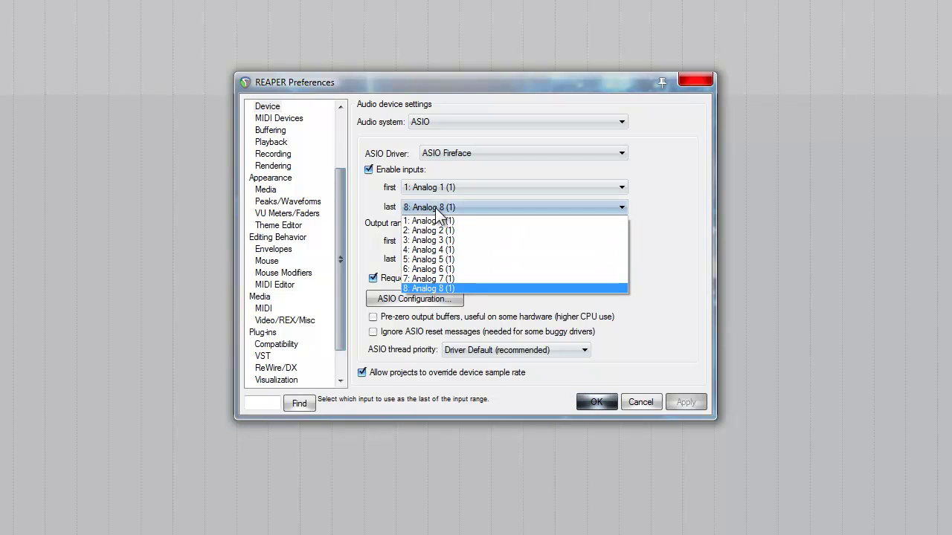
{"action": "left_click", "coordinate": [469, 210]}
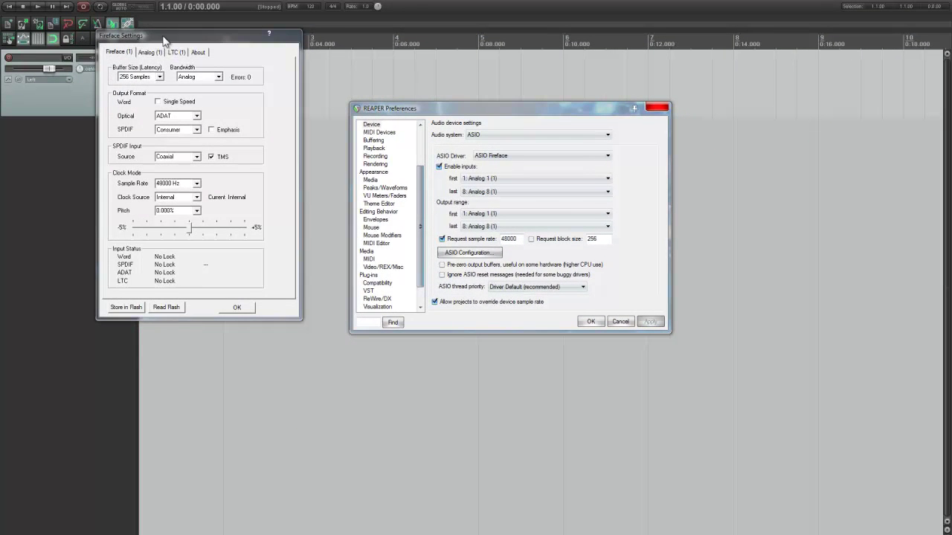
Open the Fireface driver settings and examine the Fireface, Analog and LTC pages and the Bandwidth options
{"action": "left_click_drag", "start_coordinate": [164, 41], "coordinate": [446, 108]}
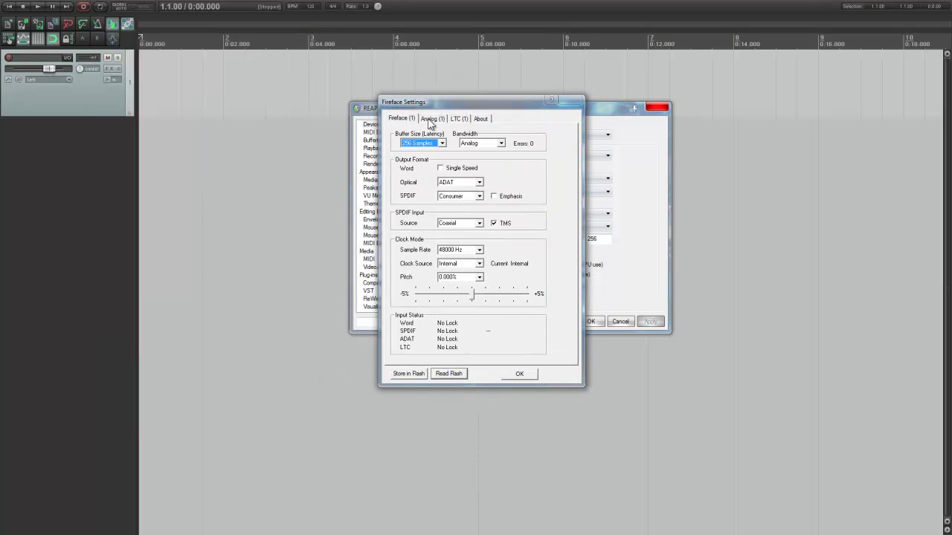
{"action": "left_click", "coordinate": [431, 120]}
{"action": "left_click", "coordinate": [407, 120]}
{"action": "left_click", "coordinate": [432, 120]}
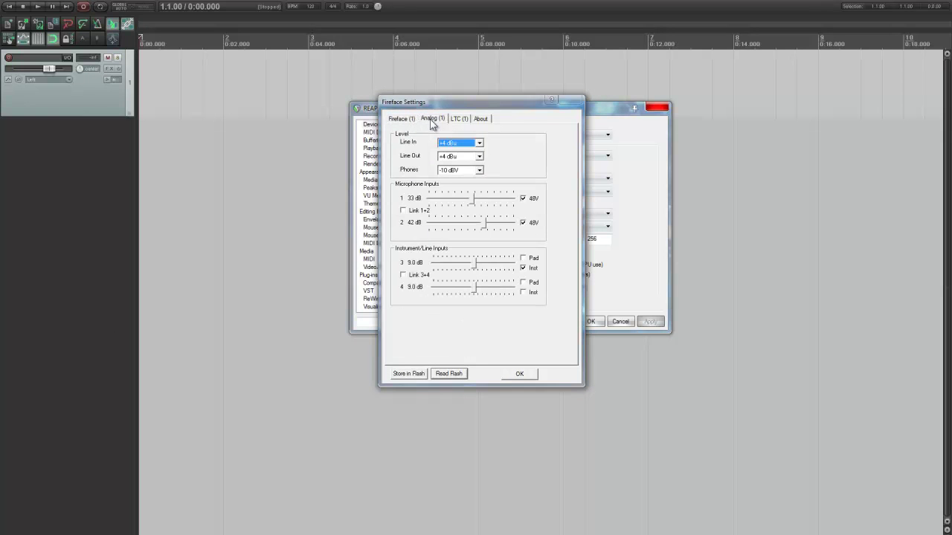
{"action": "left_click", "coordinate": [461, 119]}
{"action": "left_click", "coordinate": [406, 120]}
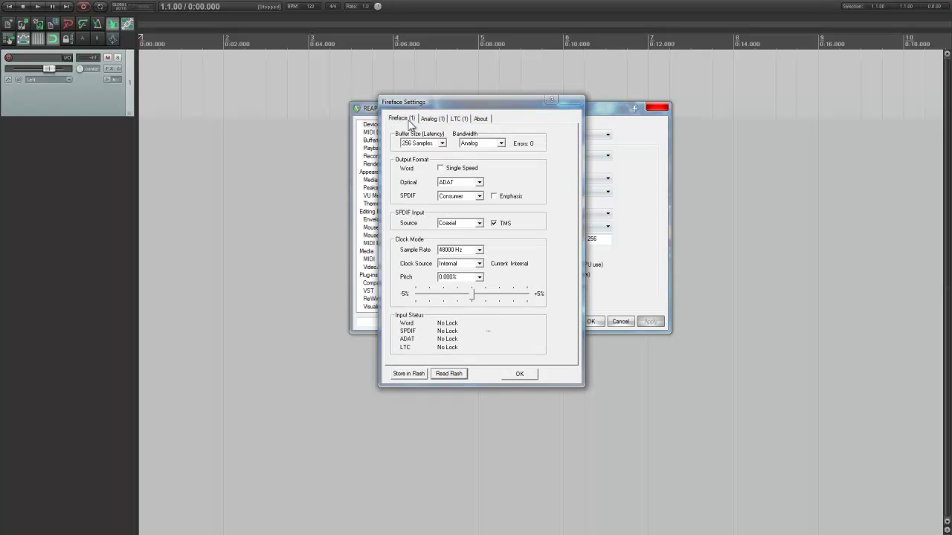
{"action": "left_click", "coordinate": [490, 145]}
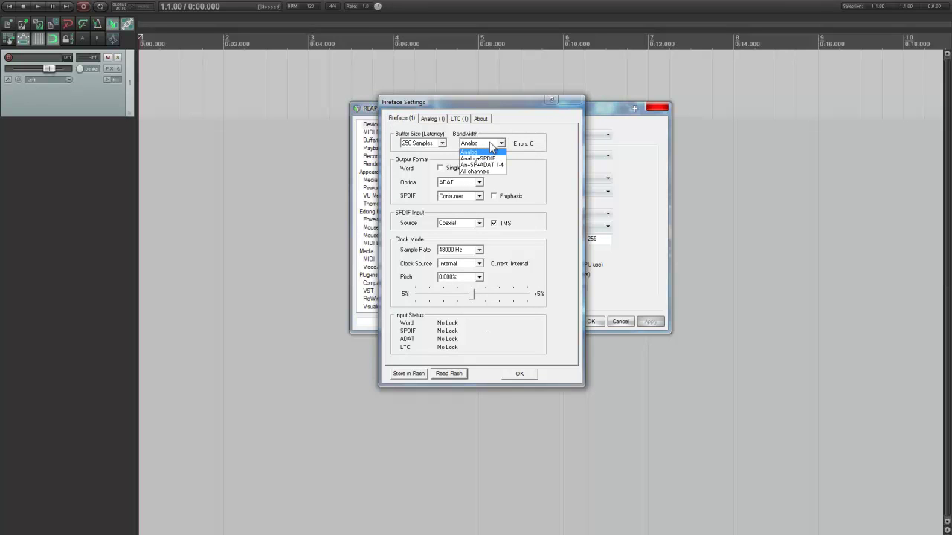
{"action": "left_click", "coordinate": [517, 127]}
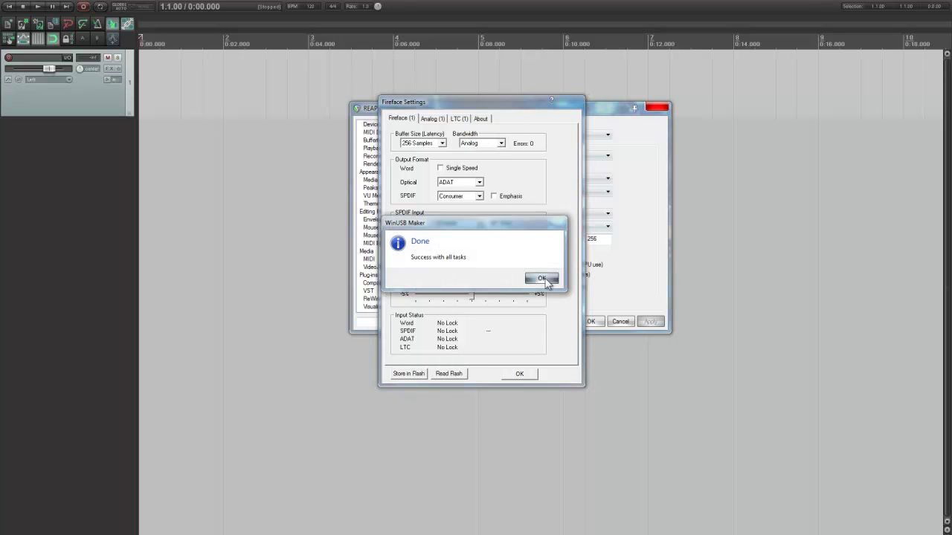
Dismiss the WinUSB Maker message, close the Fireface settings and confirm the audio device preferences
{"action": "left_click", "coordinate": [542, 279]}
{"action": "left_click_drag", "start_coordinate": [505, 111], "coordinate": [486, 85]}
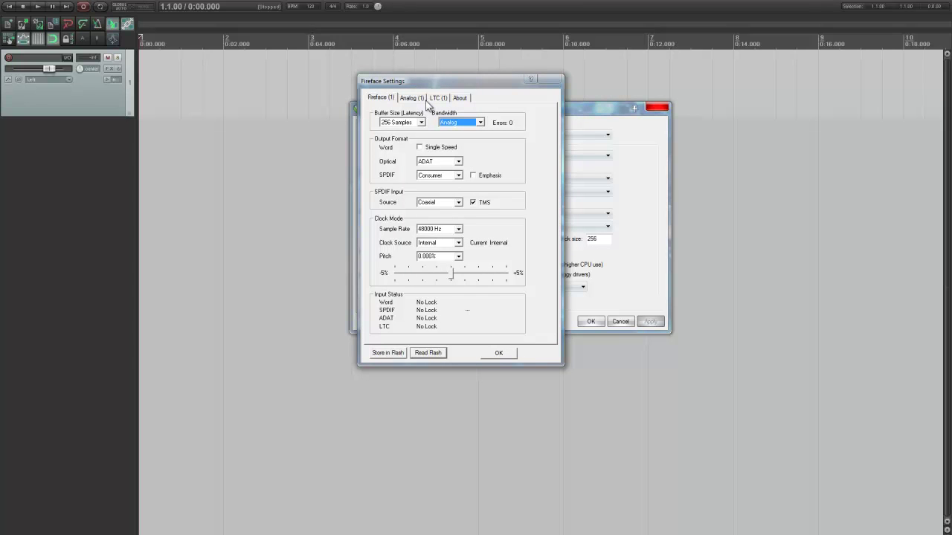
{"action": "left_click", "coordinate": [551, 79]}
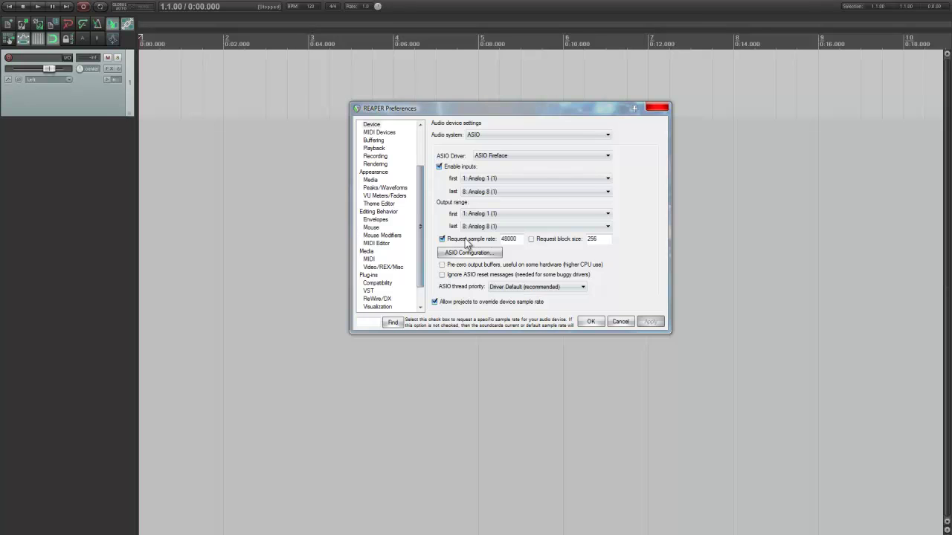
{"action": "left_click", "coordinate": [590, 322]}
Open the project settings, examine the general, Media and Advanced pages and close the dialog
{"action": "left_click", "coordinate": [9, 17]}
{"action": "mouse_move", "coordinate": [27, 20]}
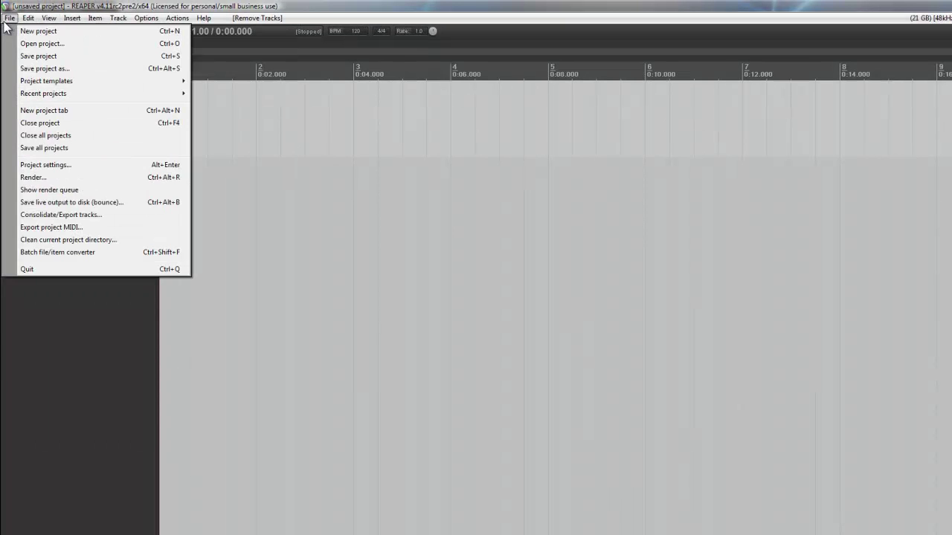
{"action": "left_click", "coordinate": [72, 163]}
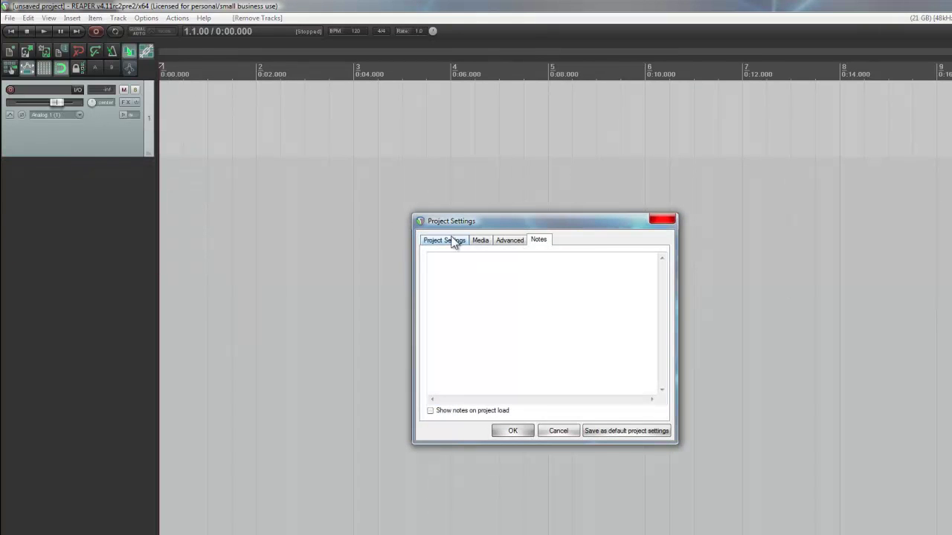
{"action": "left_click", "coordinate": [464, 244]}
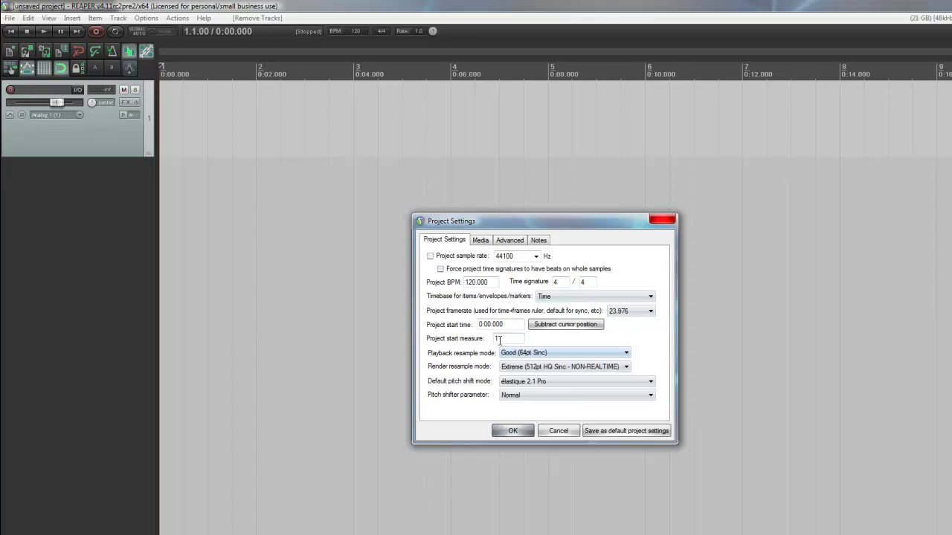
{"action": "left_click", "coordinate": [480, 241]}
{"action": "left_click", "coordinate": [507, 242]}
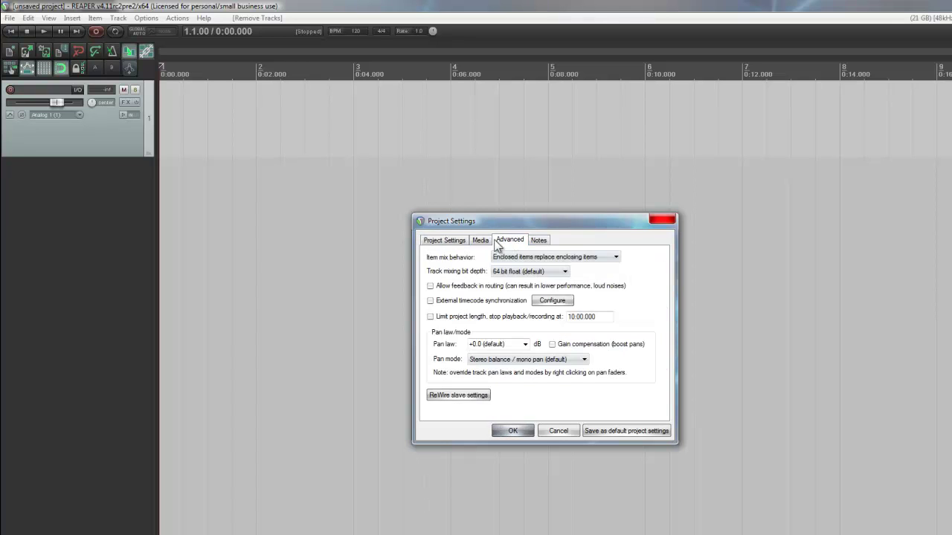
{"action": "left_click", "coordinate": [445, 244]}
{"action": "left_click", "coordinate": [661, 221]}
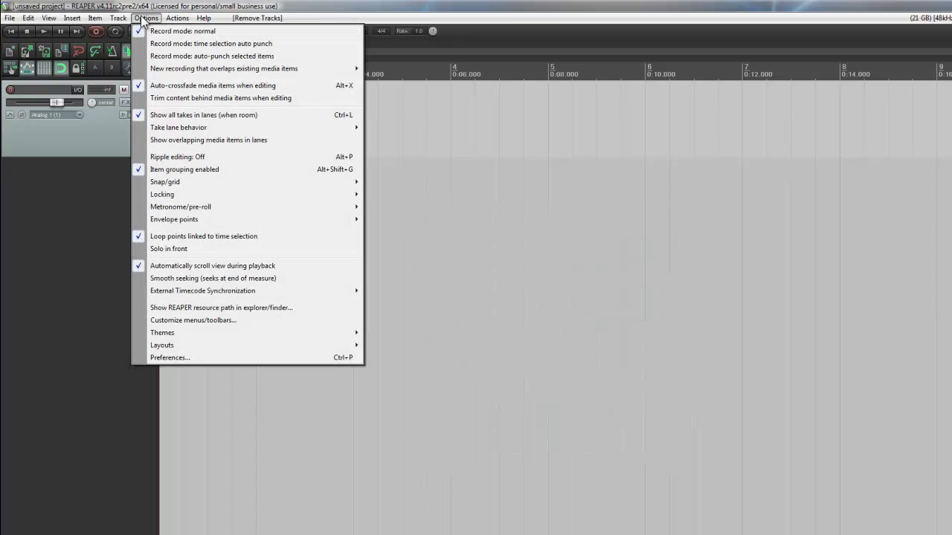
Open the preferences, look through the list of settings categories and show the General settings
{"action": "left_click", "coordinate": [185, 357]}
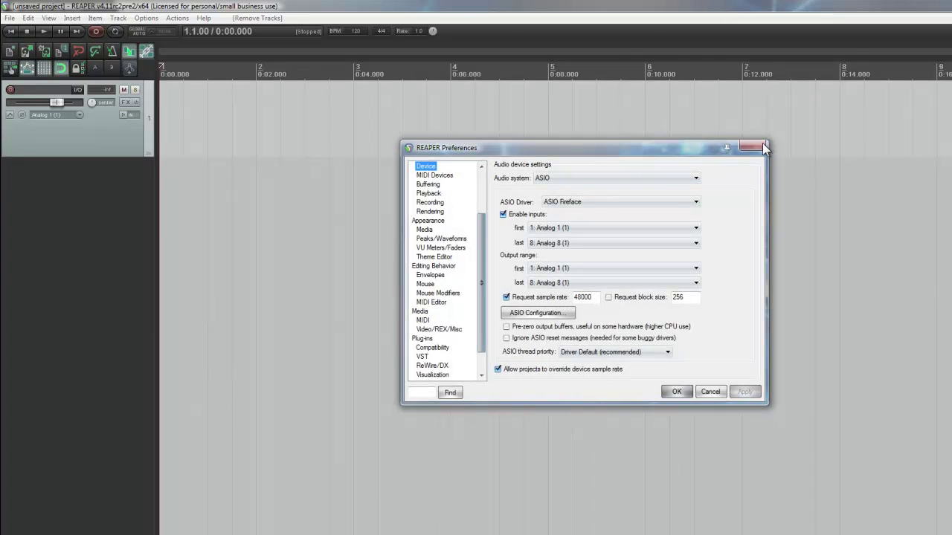
{"action": "left_click", "coordinate": [753, 146]}
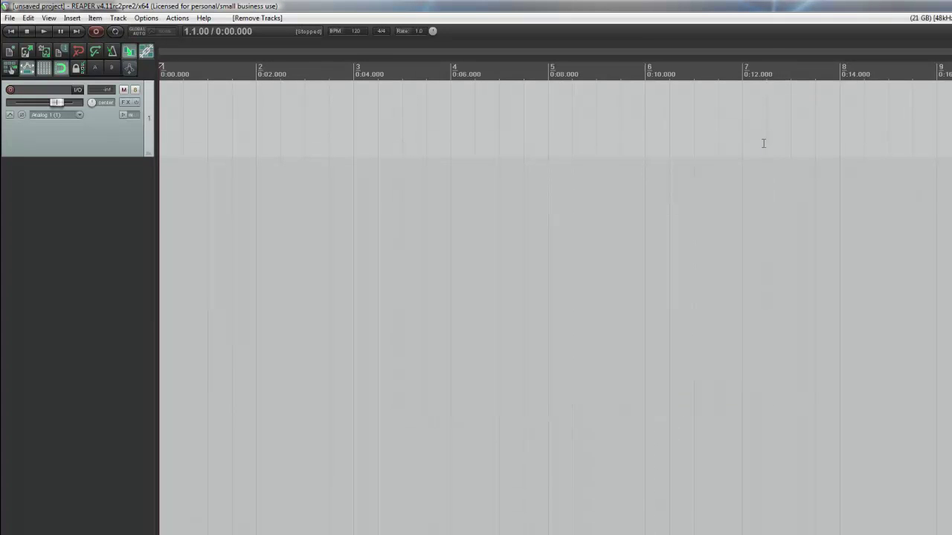
{"action": "left_click", "coordinate": [143, 19]}
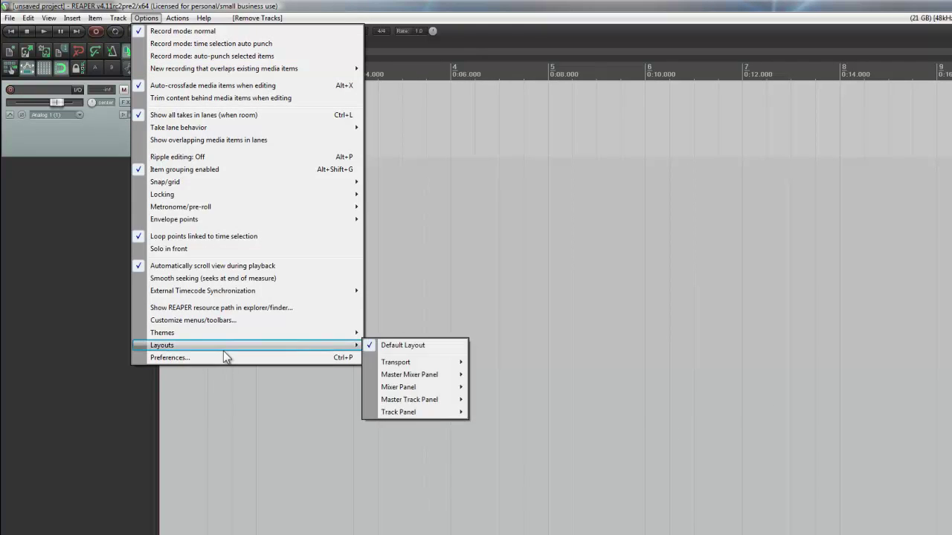
{"action": "left_click", "coordinate": [218, 360]}
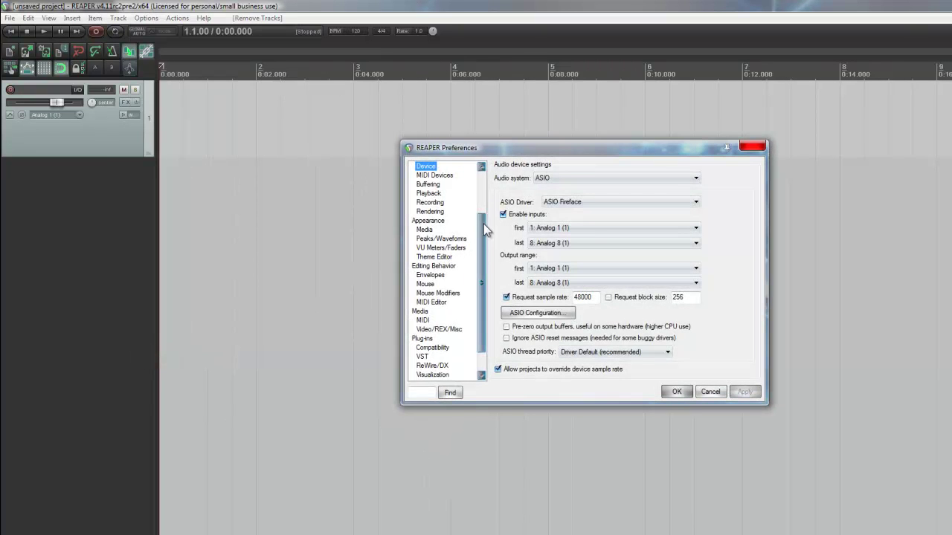
{"action": "left_click_drag", "start_coordinate": [479, 222], "coordinate": [473, 335]}
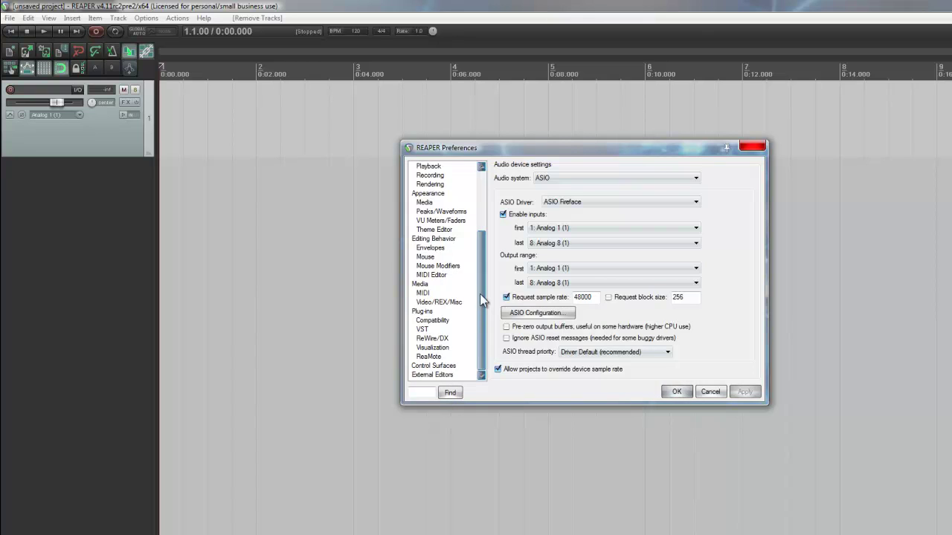
{"action": "left_click_drag", "start_coordinate": [480, 300], "coordinate": [481, 227]}
{"action": "left_click", "coordinate": [423, 166]}
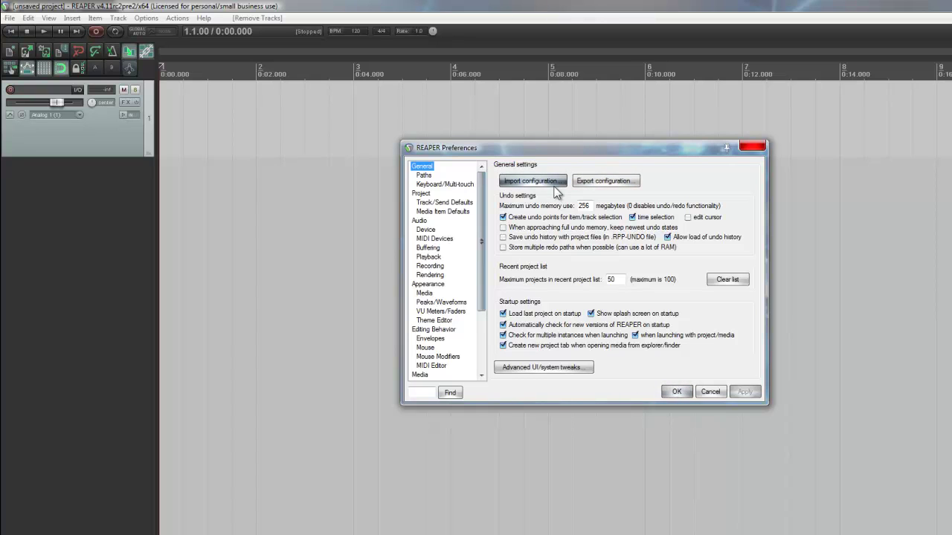
Switch to the file manager and browse to the folder C:\Users\Administrator\My Documents\REAPER Media
{"action": "left_click", "coordinate": [554, 185]}
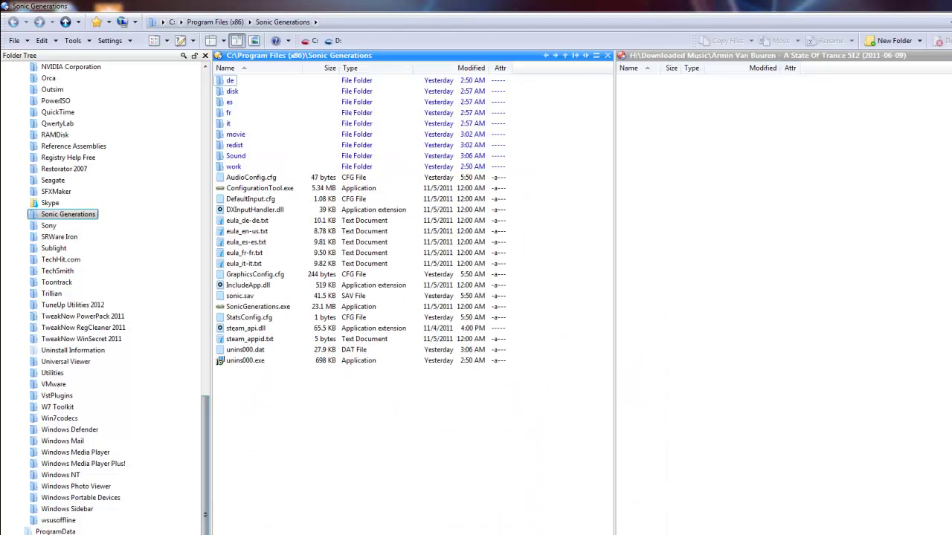
{"action": "left_click", "coordinate": [310, 40]}
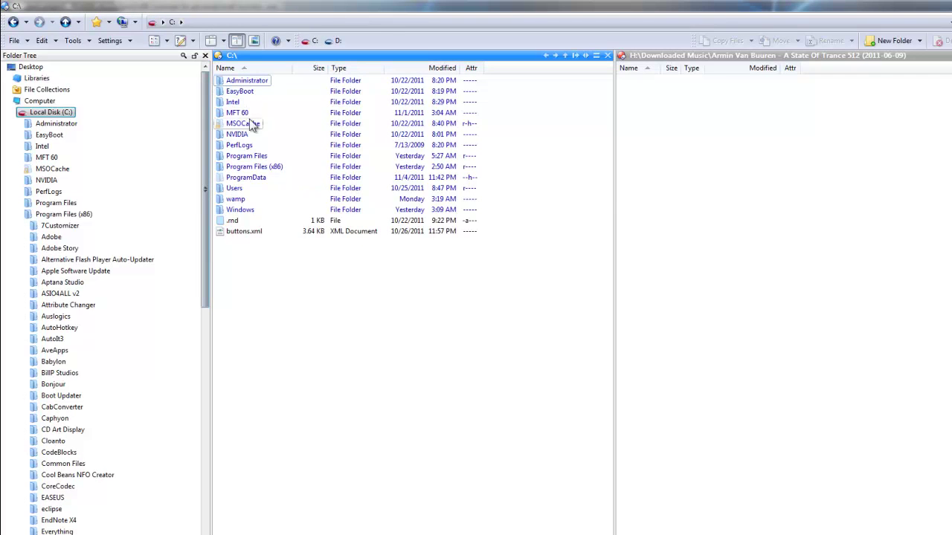
{"action": "double_click", "coordinate": [238, 188]}
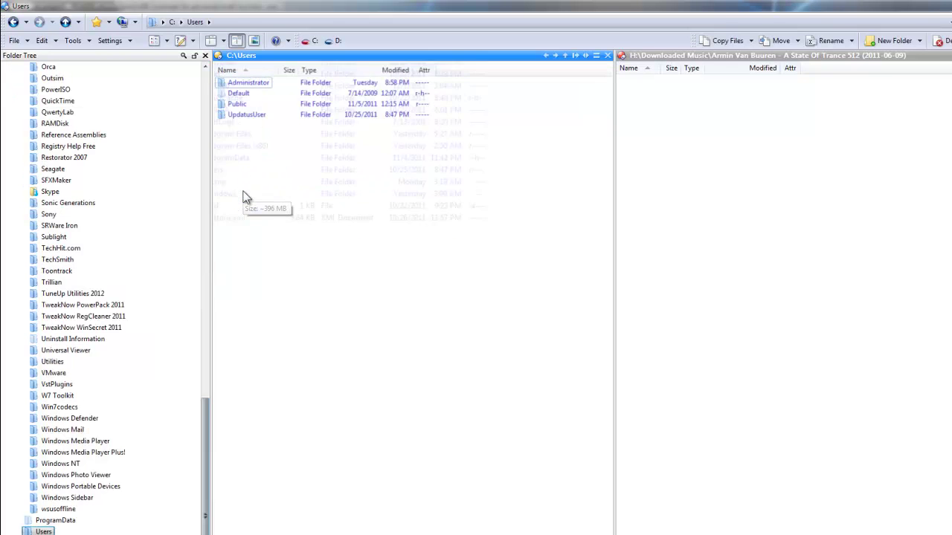
{"action": "double_click", "coordinate": [242, 84]}
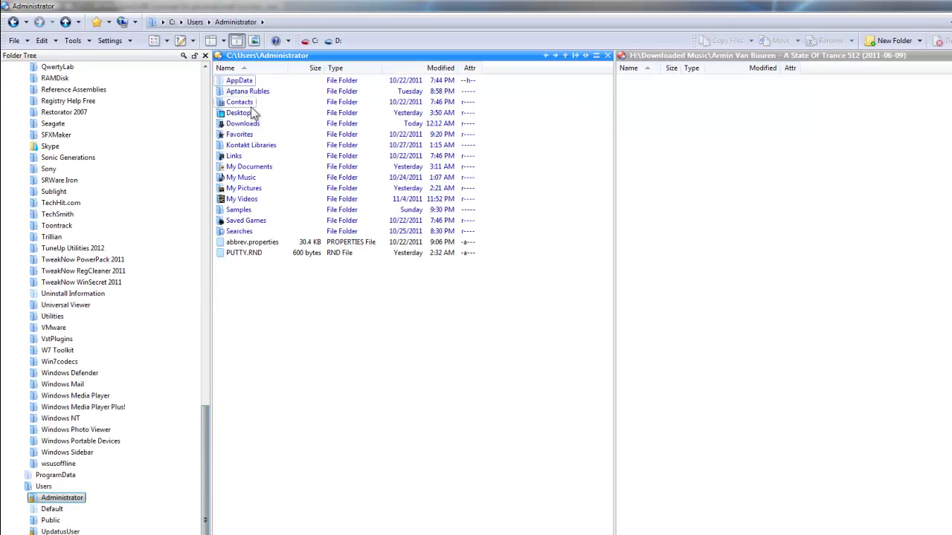
{"action": "double_click", "coordinate": [258, 166]}
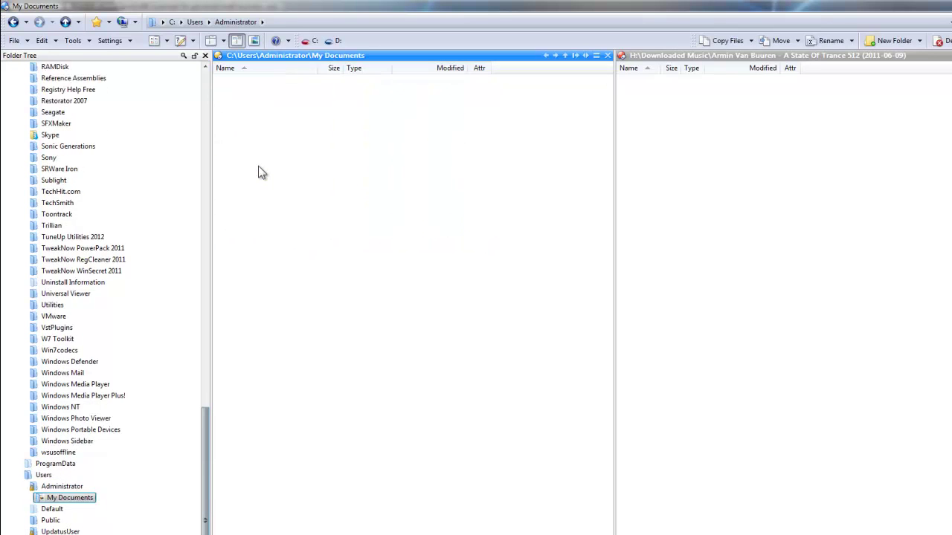
{"action": "double_click", "coordinate": [260, 253]}
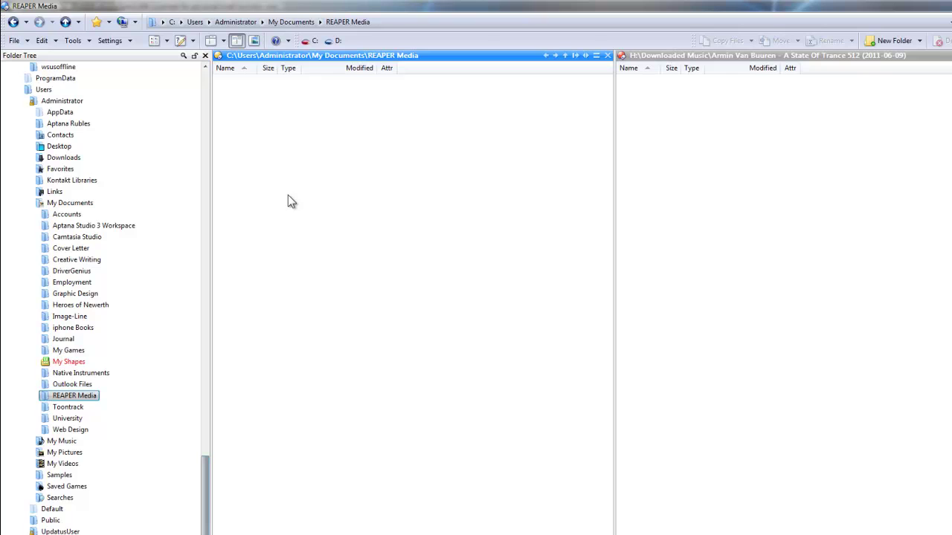
Go back to the Administrator folder and browse into a program's folder under AppData\Roaming
{"action": "left_click", "coordinate": [268, 57]}
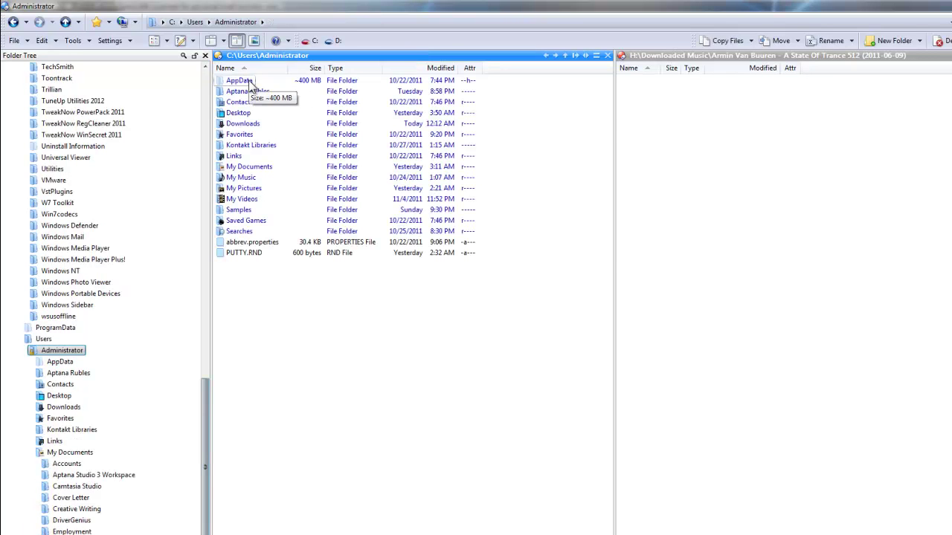
{"action": "double_click", "coordinate": [245, 82]}
{"action": "double_click", "coordinate": [249, 105]}
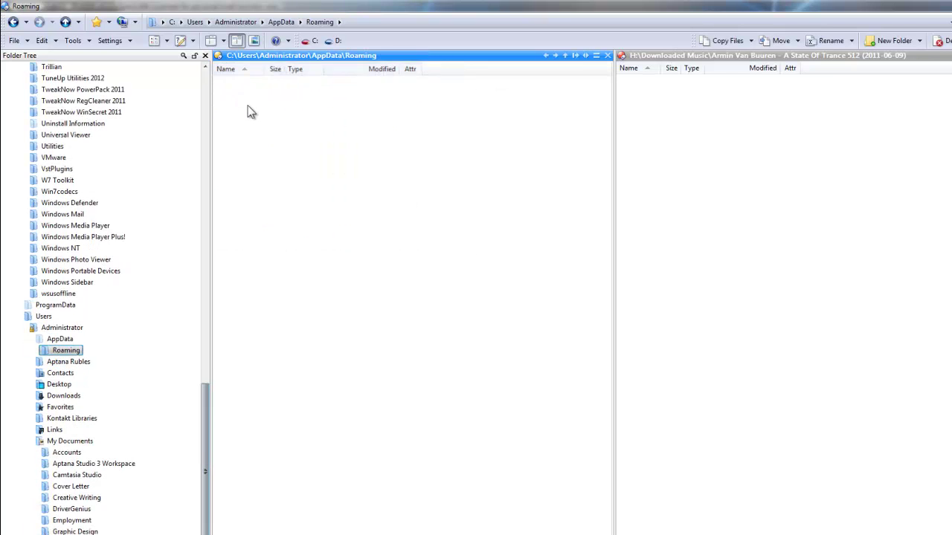
{"action": "double_click", "coordinate": [241, 318]}
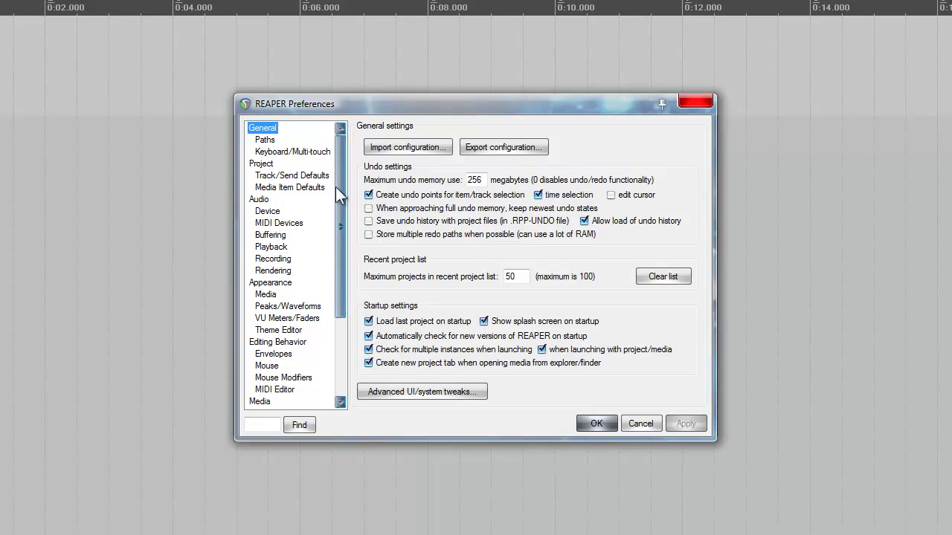
Look through the Paths and Keyboard/Multi-touch pages of the preferences
{"action": "left_click_drag", "start_coordinate": [342, 176], "coordinate": [628, 325]}
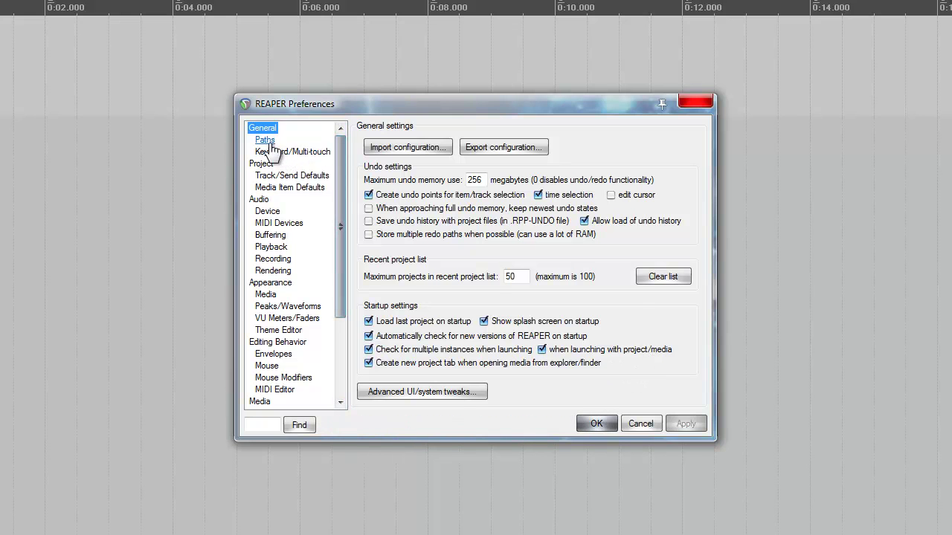
{"action": "left_click", "coordinate": [264, 141]}
{"action": "left_click", "coordinate": [271, 151]}
Re-scan the VST plug-in paths on the VST preferences page and close the preferences
{"action": "left_click_drag", "start_coordinate": [342, 178], "coordinate": [345, 290]}
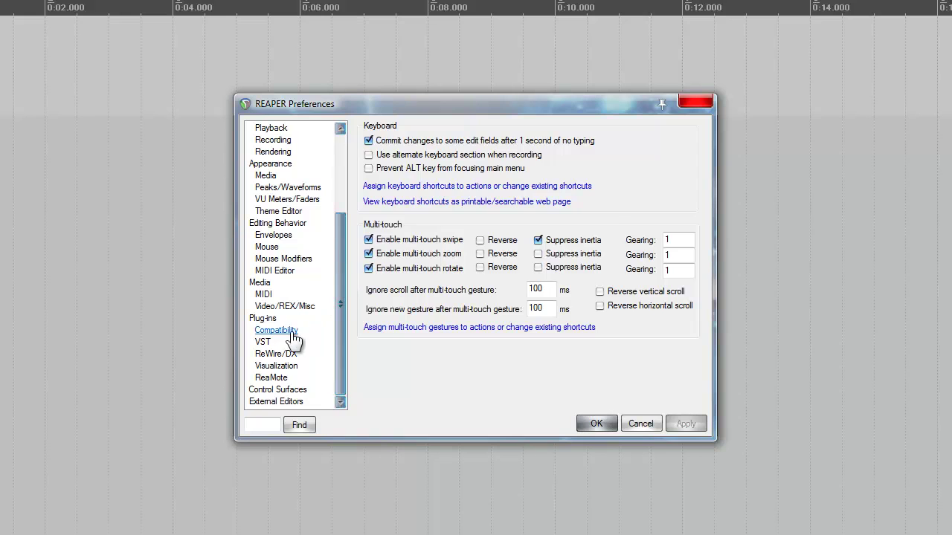
{"action": "left_click", "coordinate": [264, 342]}
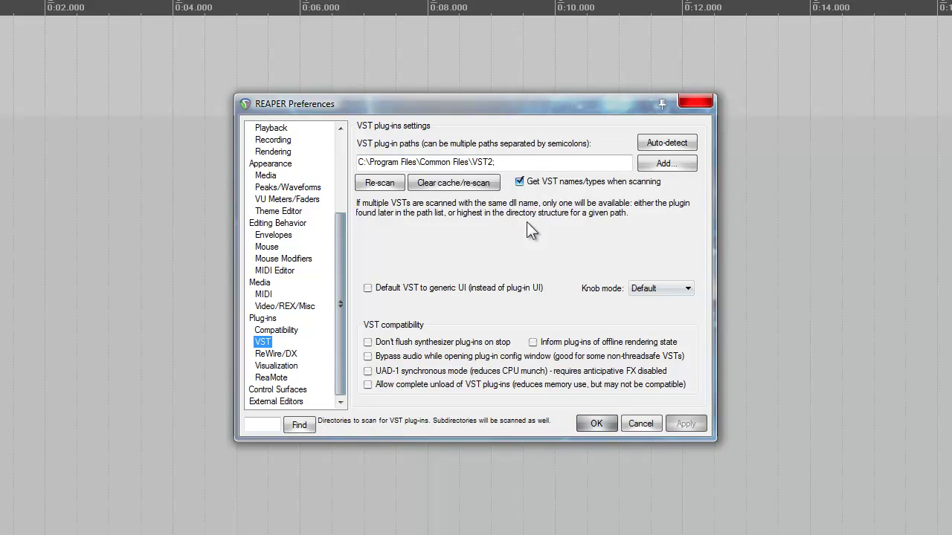
{"action": "left_click", "coordinate": [382, 184]}
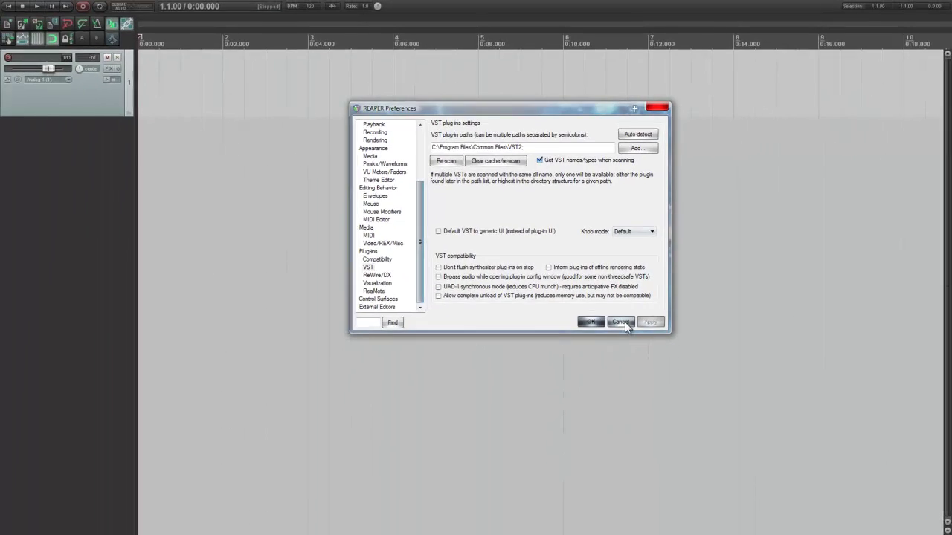
{"action": "left_click", "coordinate": [620, 322]}
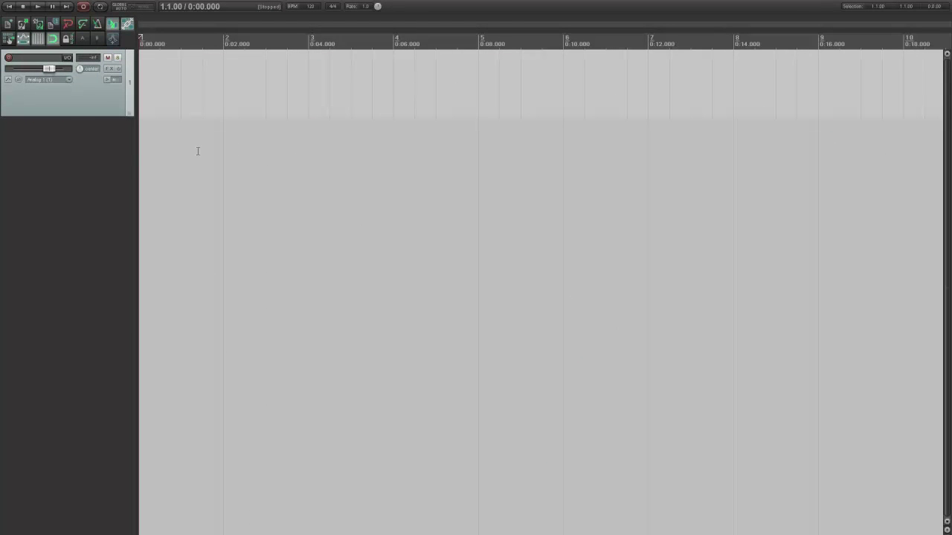
Make track 1 slightly taller and set its recording input to mono Analog 4 (1)
{"action": "mouse_move", "coordinate": [81, 115]}
{"action": "left_mouse_down"}
{"action": "mouse_move", "coordinate": [92, 95]}
{"action": "mouse_move", "coordinate": [92, 128]}
{"action": "left_mouse_up"}
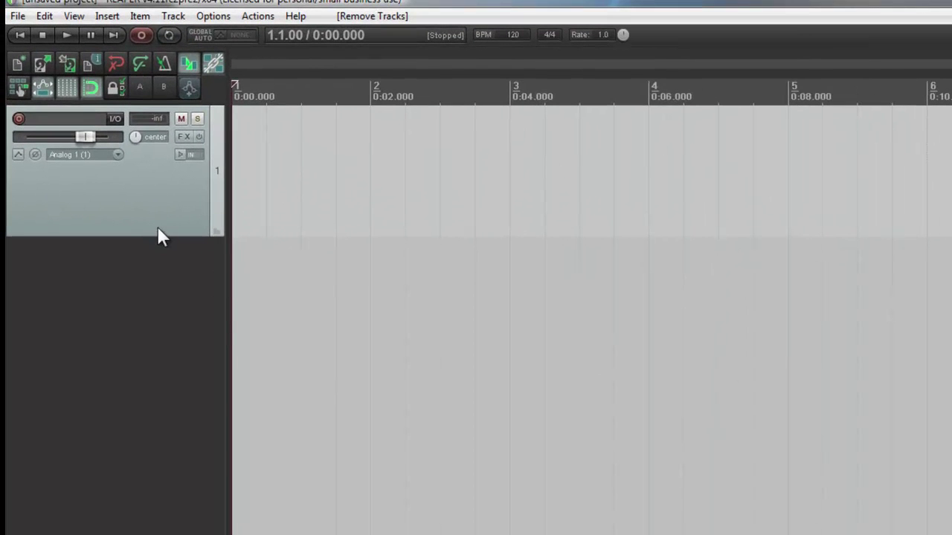
{"action": "left_click", "coordinate": [113, 154]}
{"action": "mouse_move", "coordinate": [163, 168]}
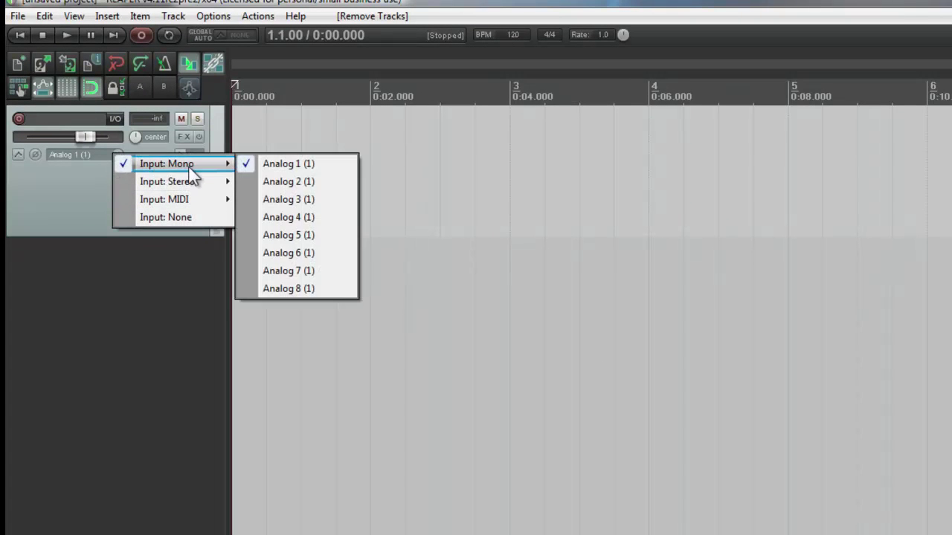
{"action": "left_click", "coordinate": [306, 221]}
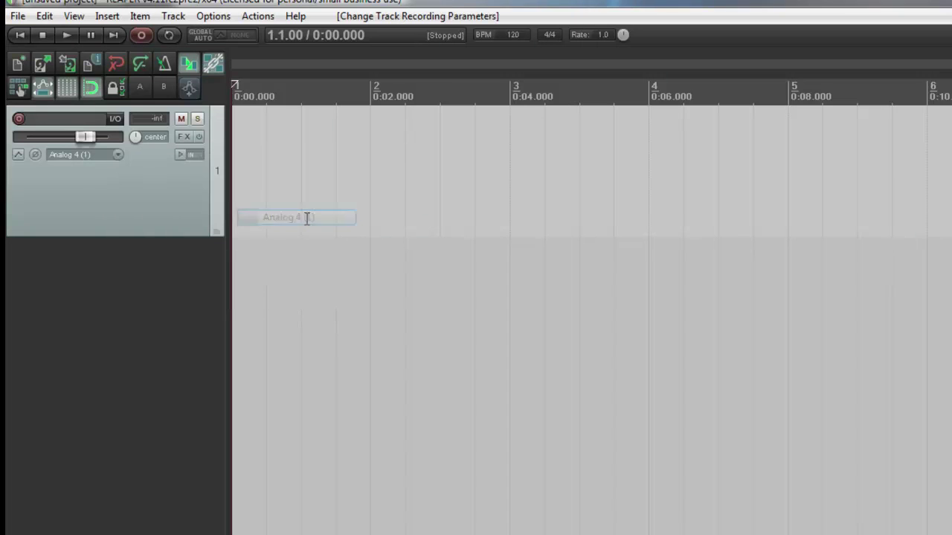
Name track 1 Guitar and arm it for recording with record monitoring on
{"action": "left_click", "coordinate": [64, 118]}
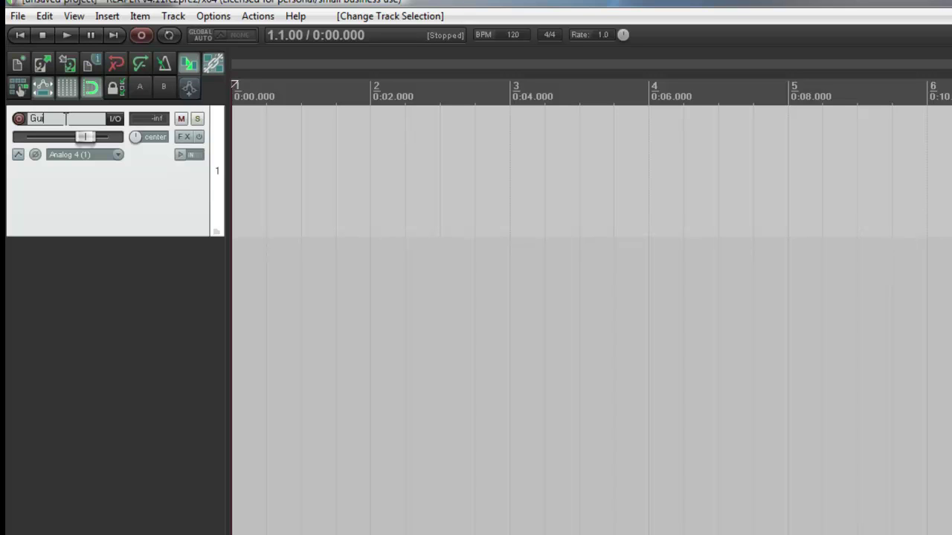
{"action": "key", "text": "Return"}
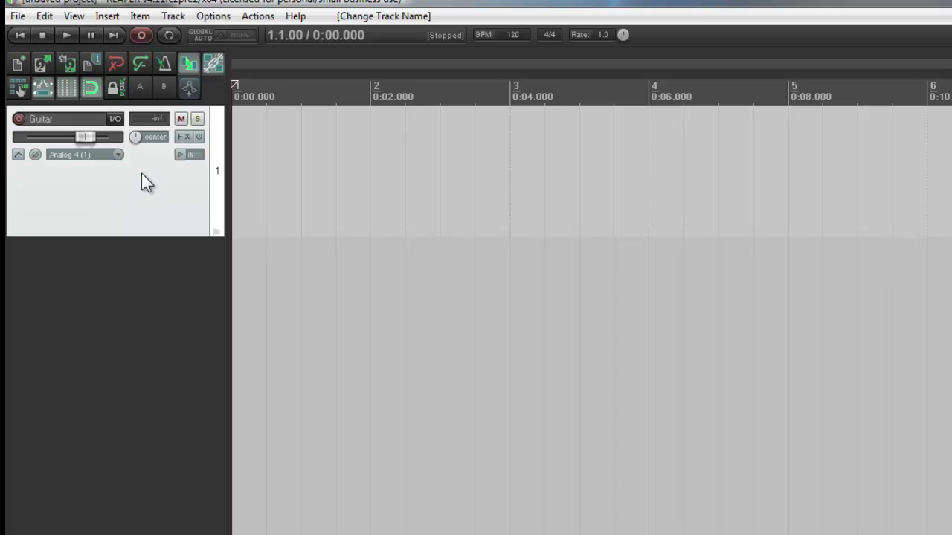
{"action": "left_click", "coordinate": [180, 156]}
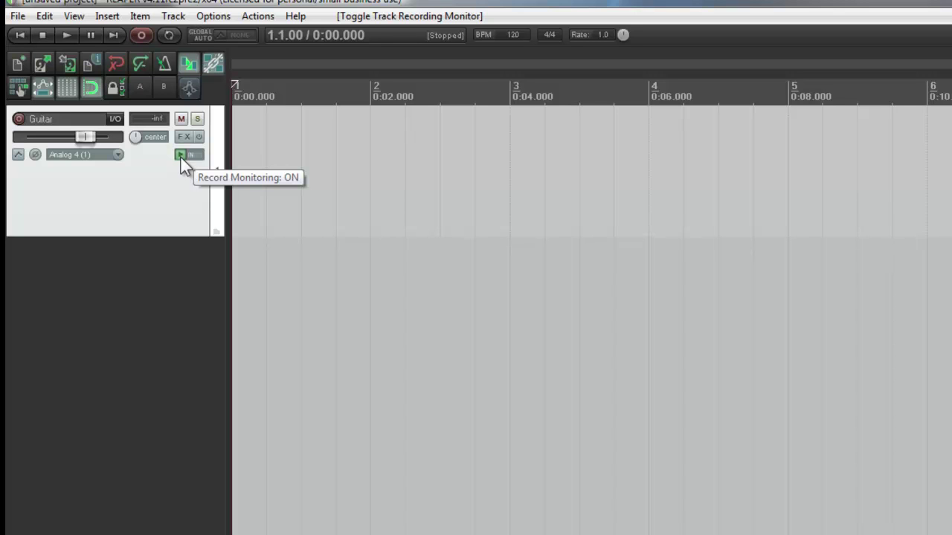
{"action": "left_click", "coordinate": [23, 120]}
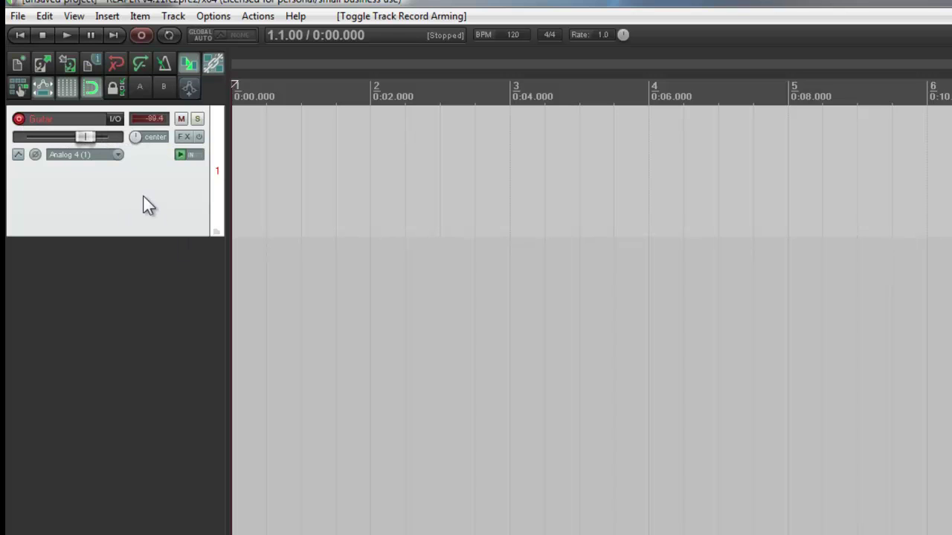
Change the Guitar track's recording input to mono Analog 1 (1)
{"action": "left_click", "coordinate": [119, 156]}
{"action": "mouse_move", "coordinate": [186, 168]}
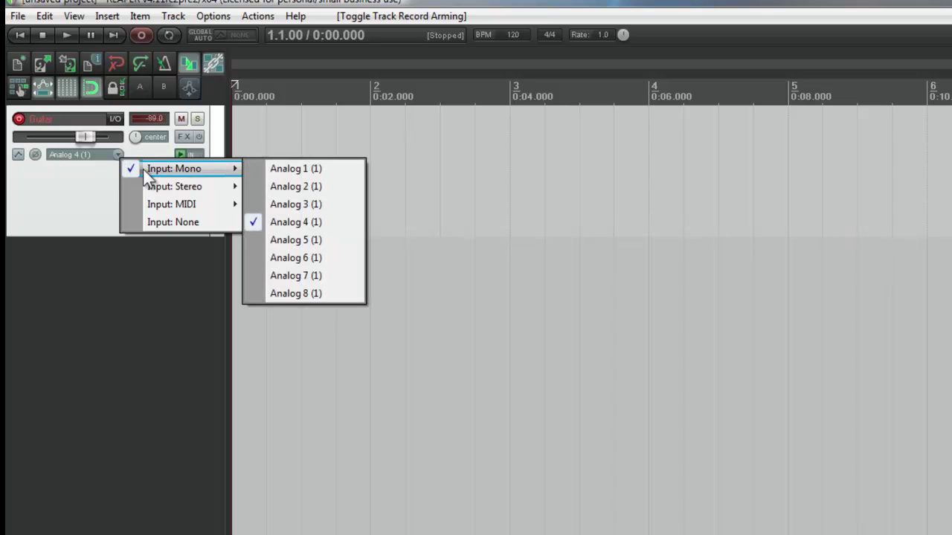
{"action": "left_click", "coordinate": [321, 165]}
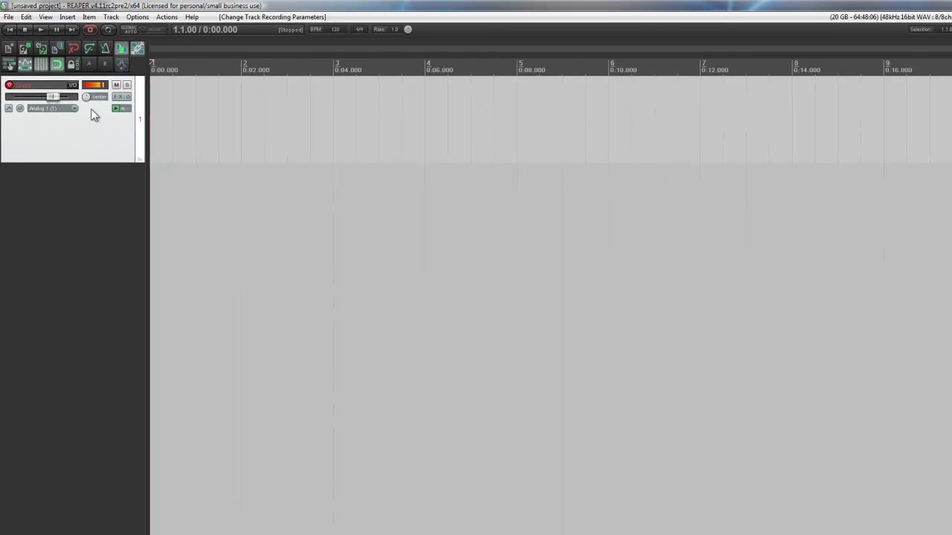
Show the mixer and move its window over the middle of the arrange view
{"action": "left_click", "coordinate": [44, 18]}
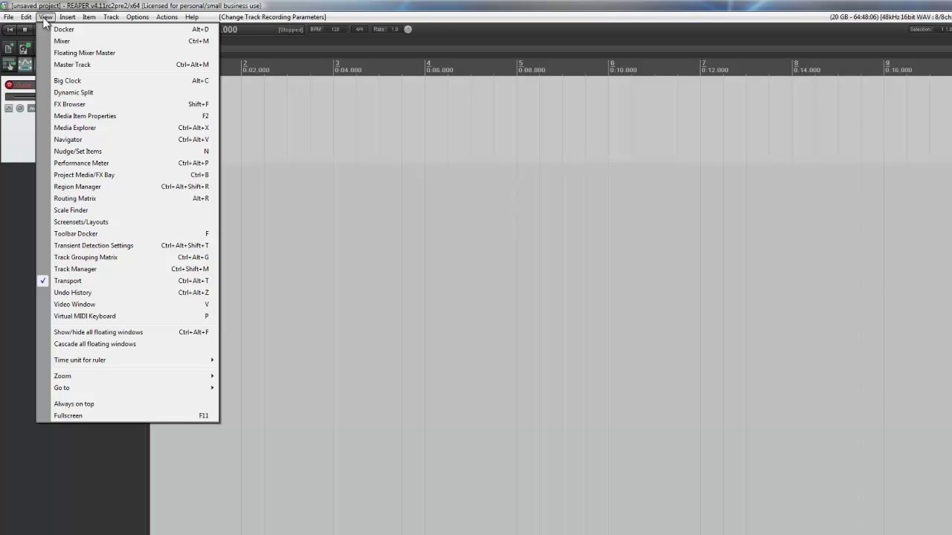
{"action": "left_click", "coordinate": [44, 18]}
{"action": "key", "text": "ctrl+m"}
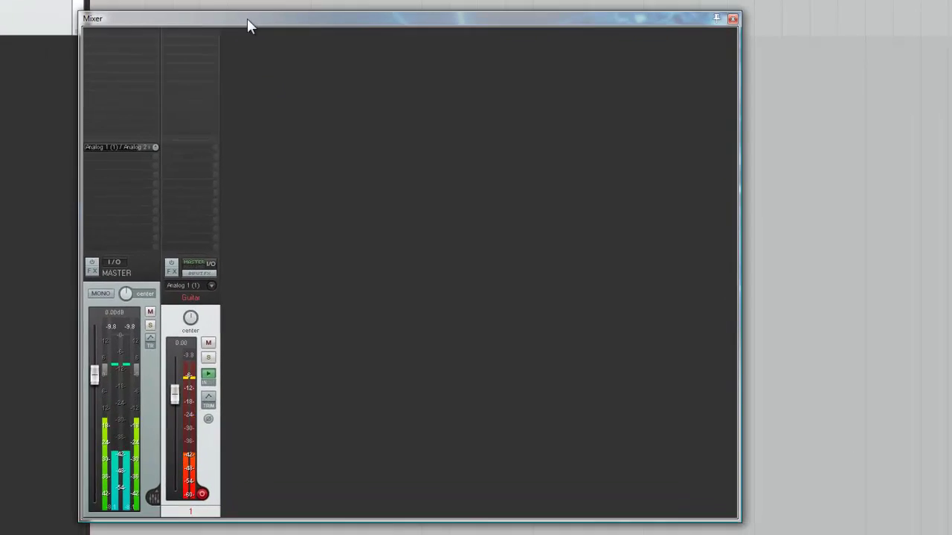
{"action": "left_click_drag", "start_coordinate": [277, 148], "coordinate": [398, 132]}
{"action": "left_click_drag", "start_coordinate": [393, 0], "coordinate": [405, 0]}
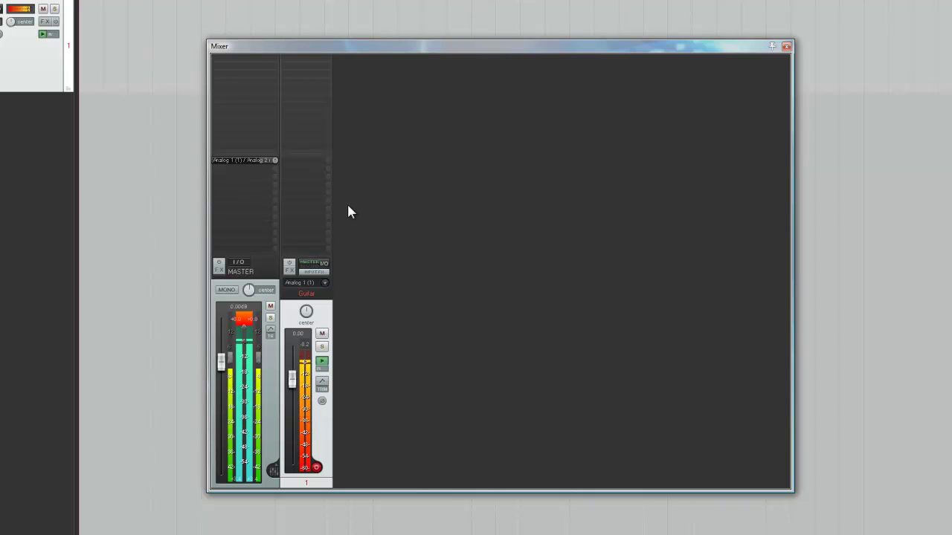
Add three new tracks from the empty area of the mixer
{"action": "double_click", "coordinate": [404, 292]}
{"action": "double_click", "coordinate": [467, 273]}
{"action": "double_click", "coordinate": [599, 289]}
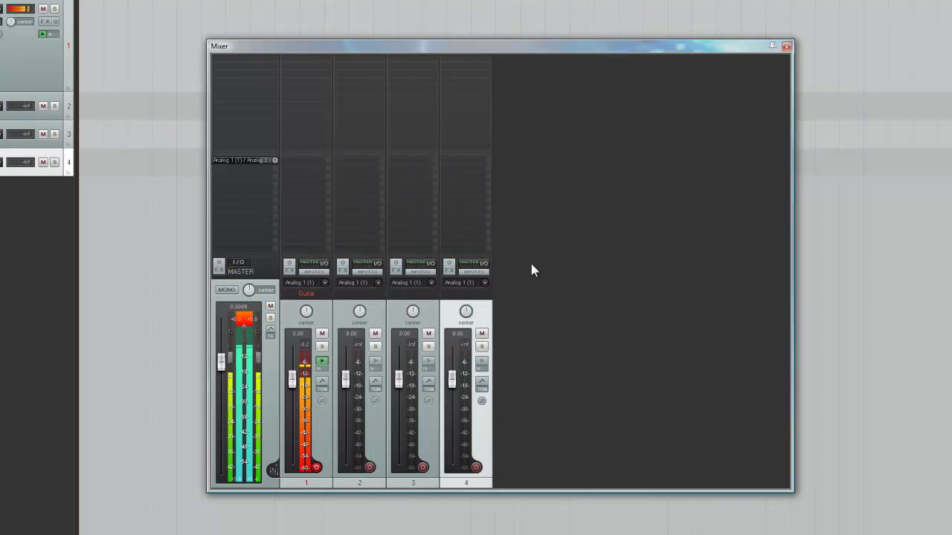
Delete the three extra tracks from the mixer, first track 4 and then tracks 2 and 3 together
{"action": "key", "text": "Delete"}
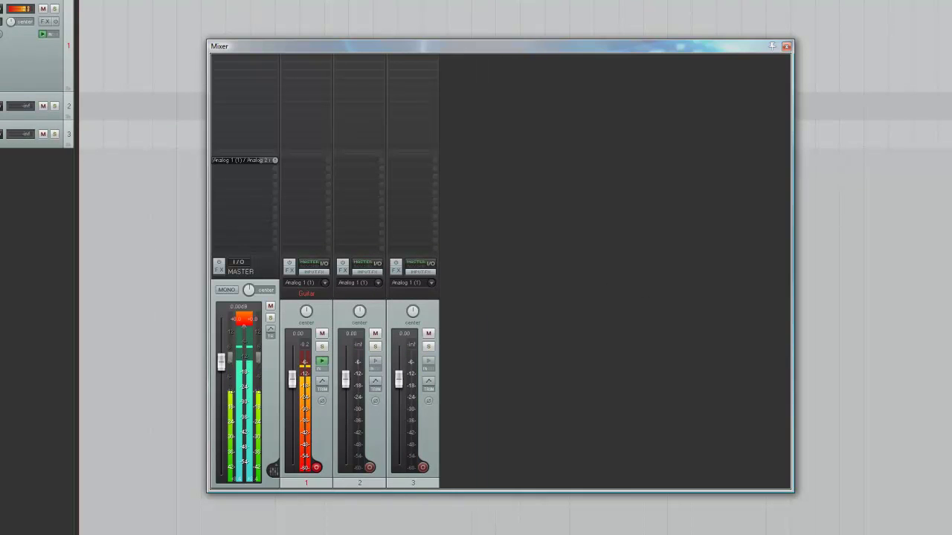
{"action": "left_click", "coordinate": [409, 483]}
{"action": "left_click", "coordinate": [369, 482], "text": "ctrl"}
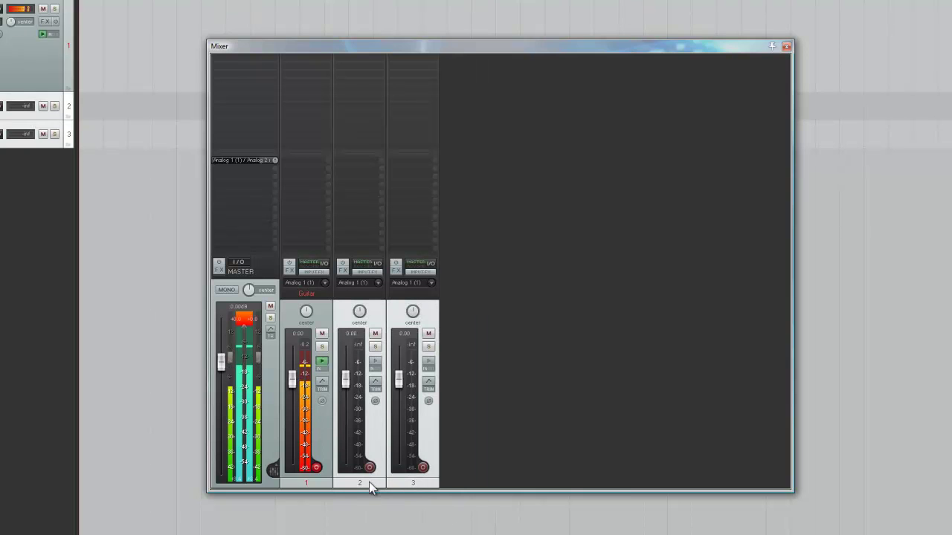
{"action": "key", "text": "Delete"}
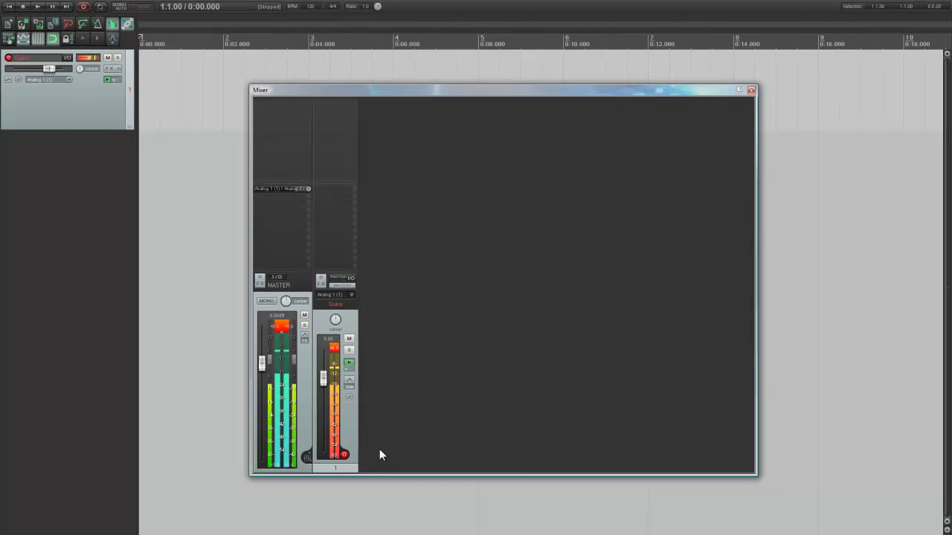
Record two takes from the project start on the Guitar track, about 4.4 and 2.8 seconds long, moving the mixer aside between them
{"action": "left_click", "coordinate": [84, 6]}
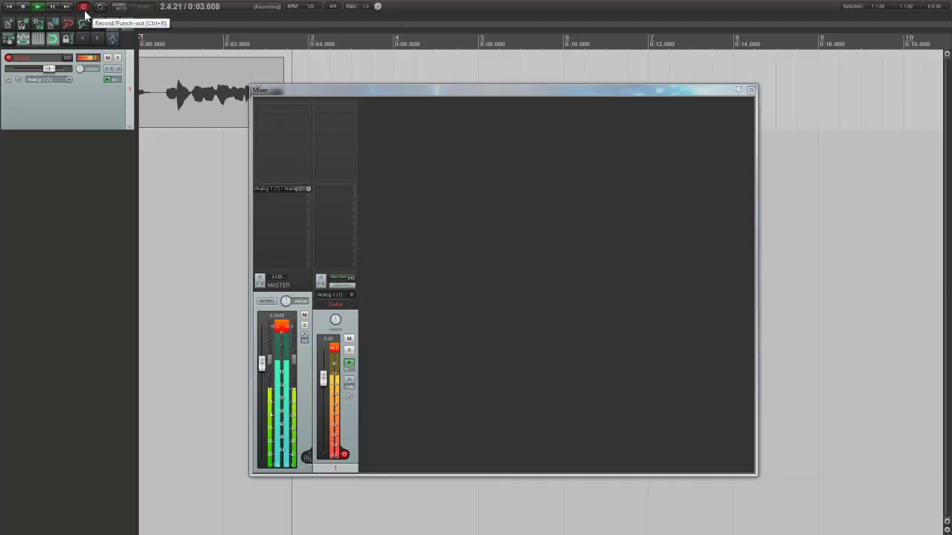
{"action": "left_click", "coordinate": [84, 9]}
{"action": "left_click_drag", "start_coordinate": [283, 90], "coordinate": [426, 84]}
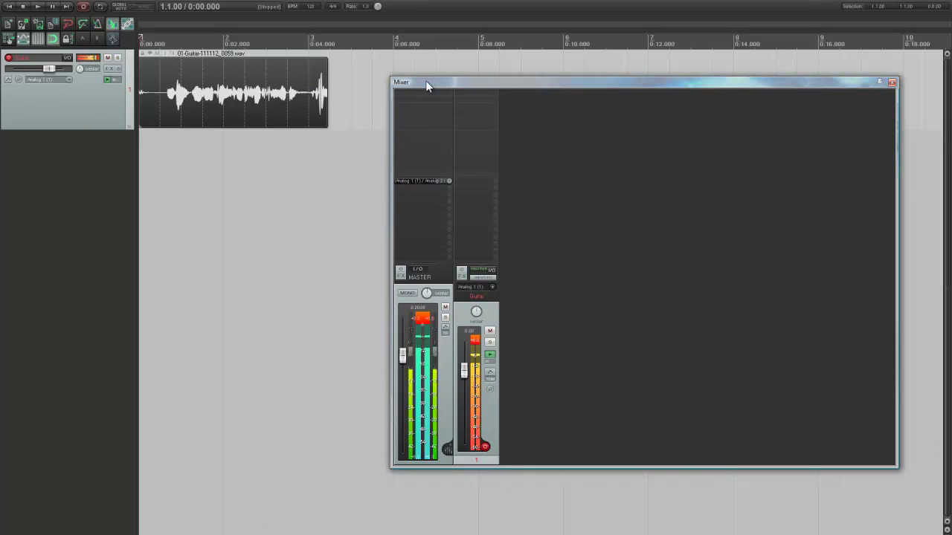
{"action": "left_click", "coordinate": [88, 6]}
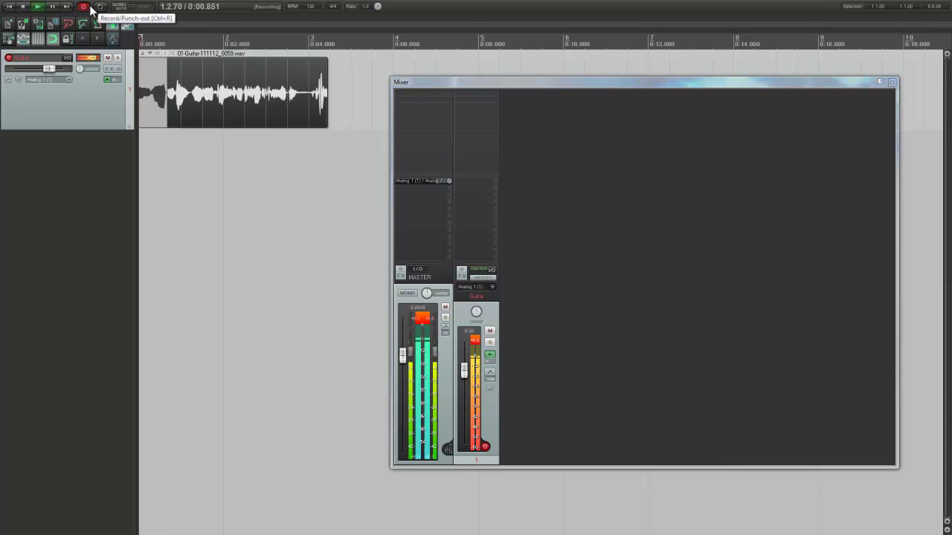
{"action": "left_click", "coordinate": [89, 6]}
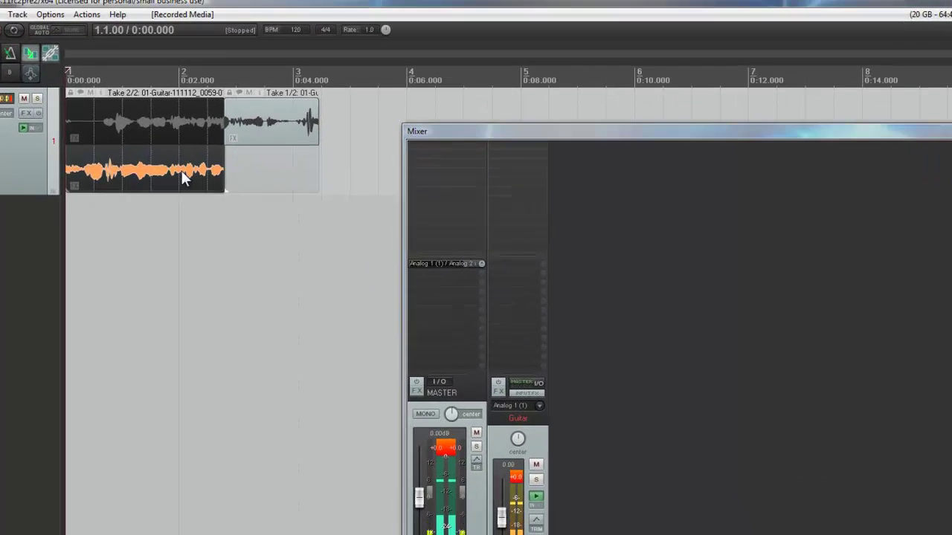
Switch the recorded section's active take to take 1 and back to take 2, selecting the neighbouring item for comparison
{"action": "left_click", "coordinate": [223, 78]}
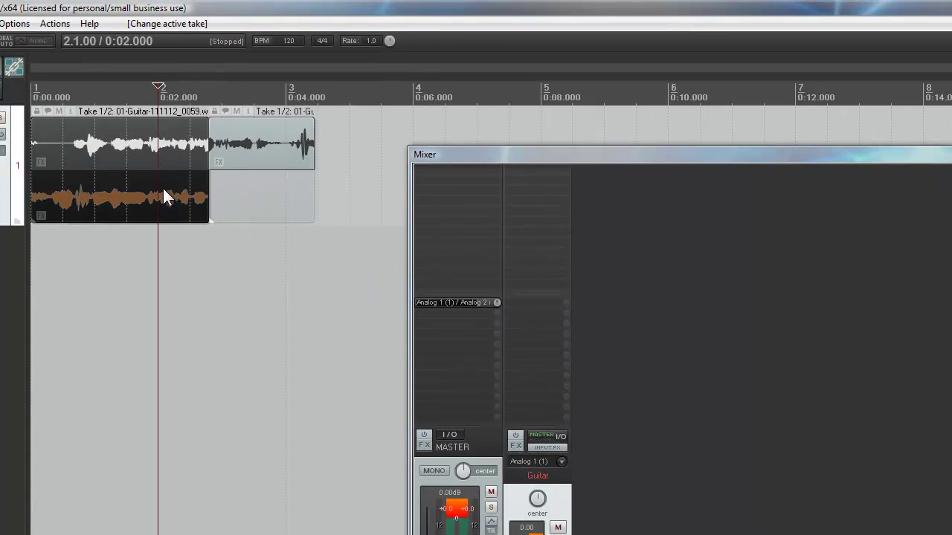
{"action": "left_click", "coordinate": [113, 89]}
{"action": "left_click", "coordinate": [49, 88]}
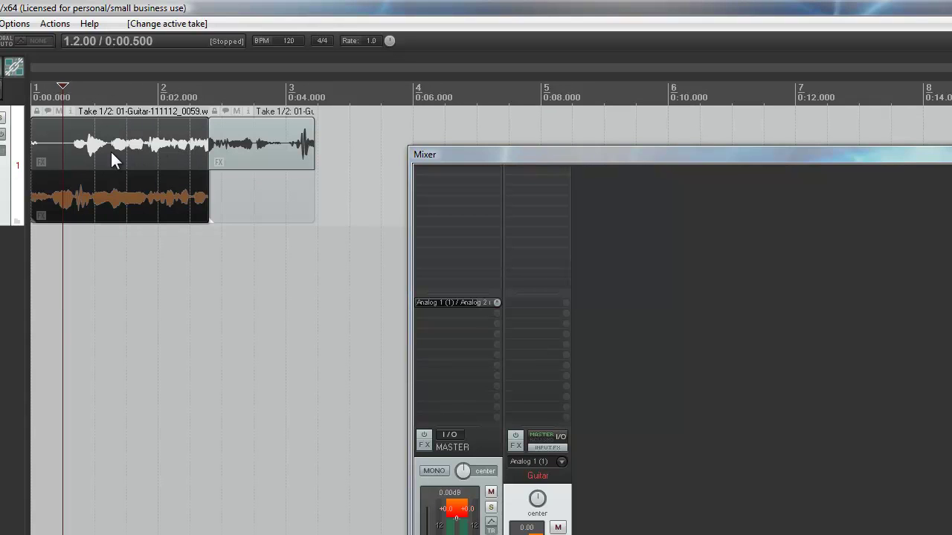
{"action": "left_click", "coordinate": [109, 202]}
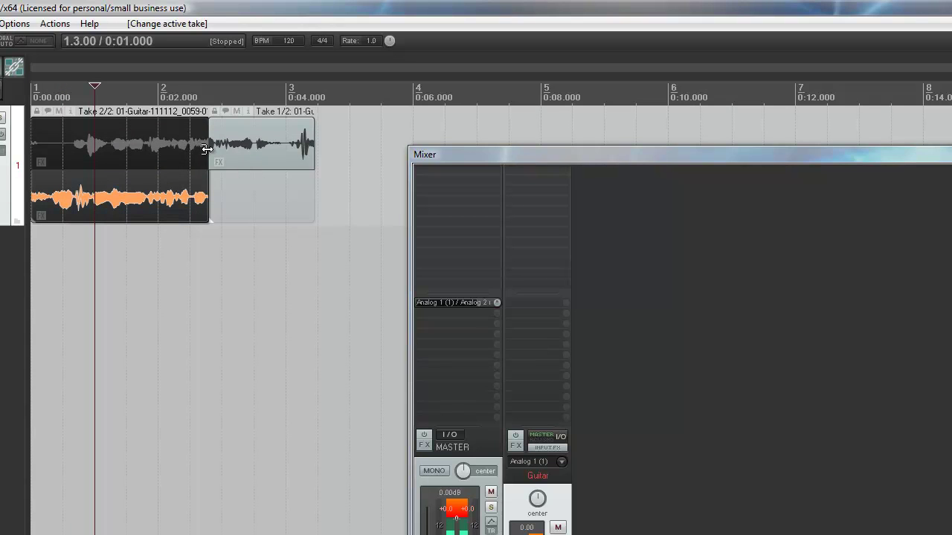
{"action": "left_click", "coordinate": [239, 146]}
{"action": "left_click", "coordinate": [164, 165]}
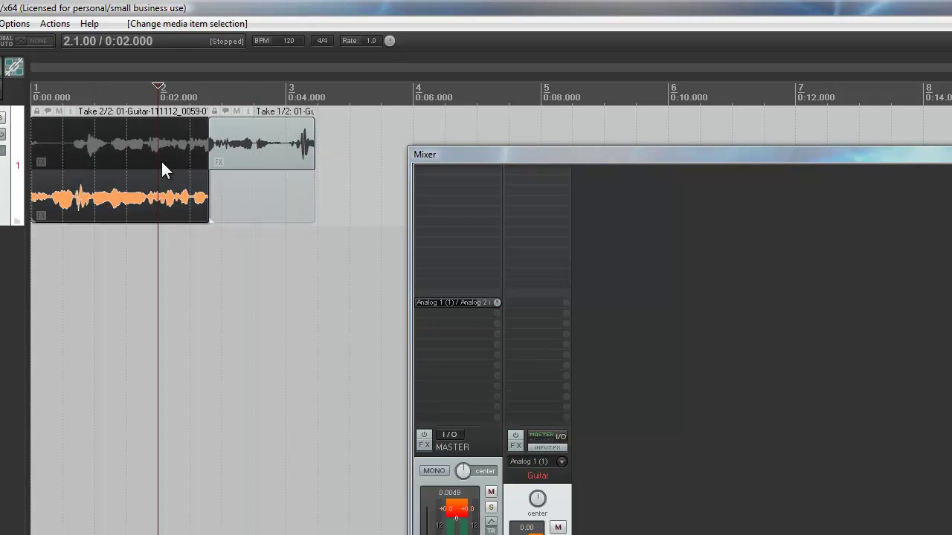
{"action": "left_click", "coordinate": [262, 141]}
{"action": "left_click", "coordinate": [163, 200]}
Examine the commands offered for the take 2 item, including its item settings, without choosing any
{"action": "right_click", "coordinate": [105, 186]}
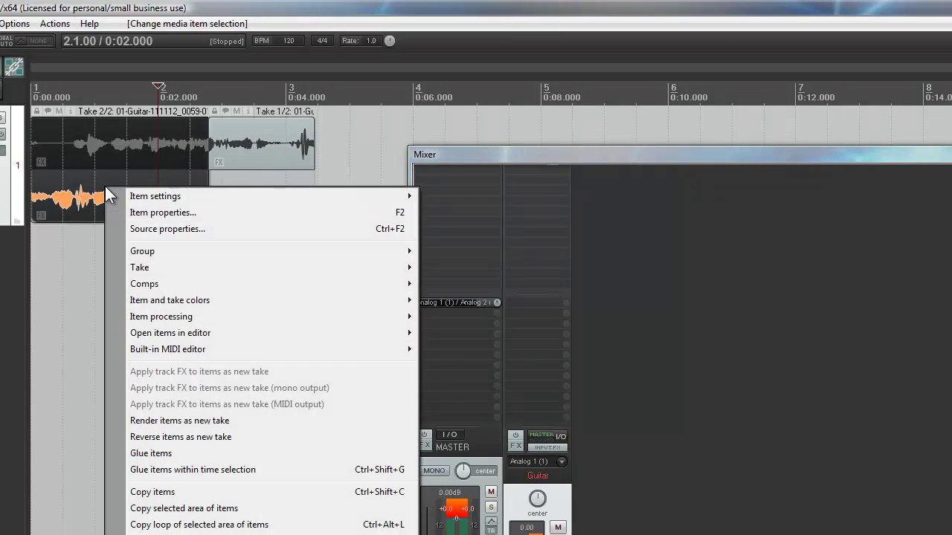
{"action": "mouse_move", "coordinate": [255, 272]}
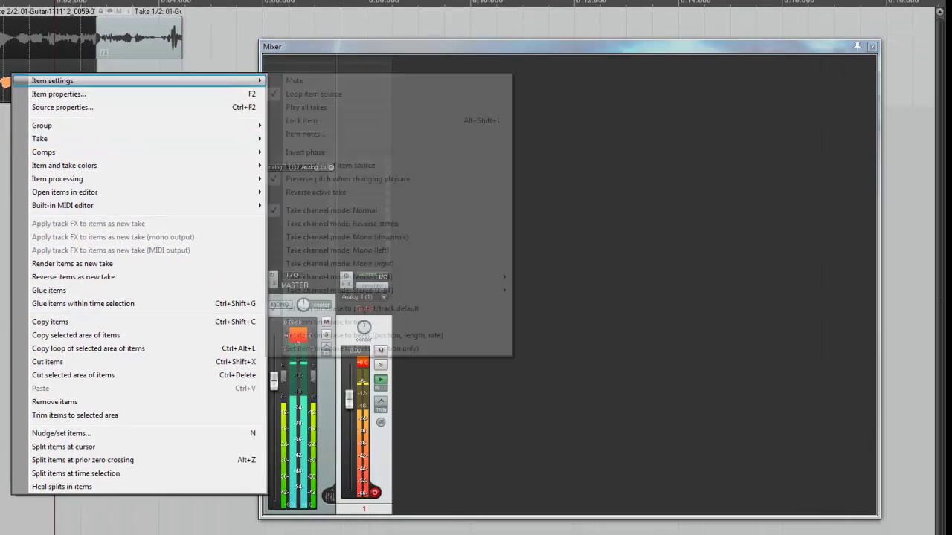
{"action": "key", "text": "Escape"}
Open the action list, filter it by "take" and look through the take-related actions
{"action": "key", "text": "alt+o"}
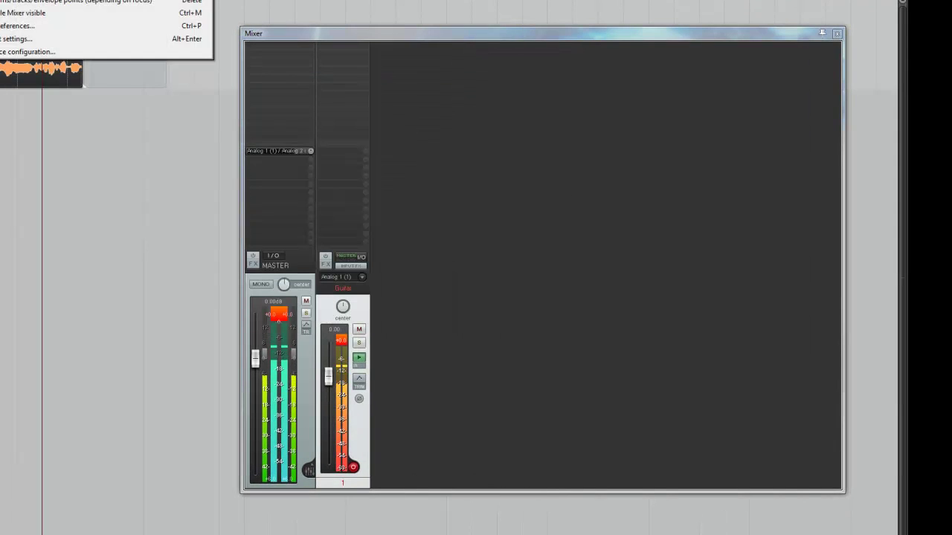
{"action": "key", "text": "shift+slash"}
{"action": "type", "text": "take"}
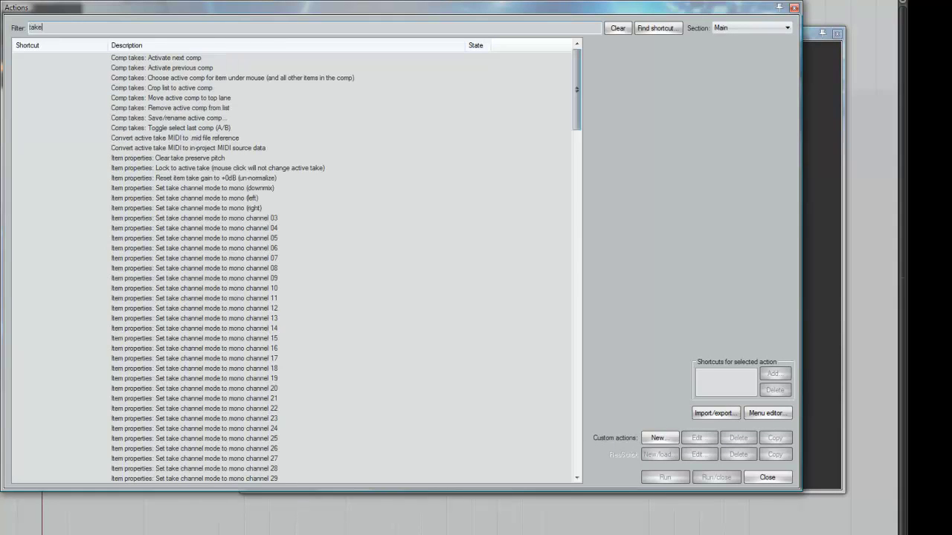
{"action": "scroll", "coordinate": [149, 188], "scroll_direction": "down", "scroll_amount": 20}
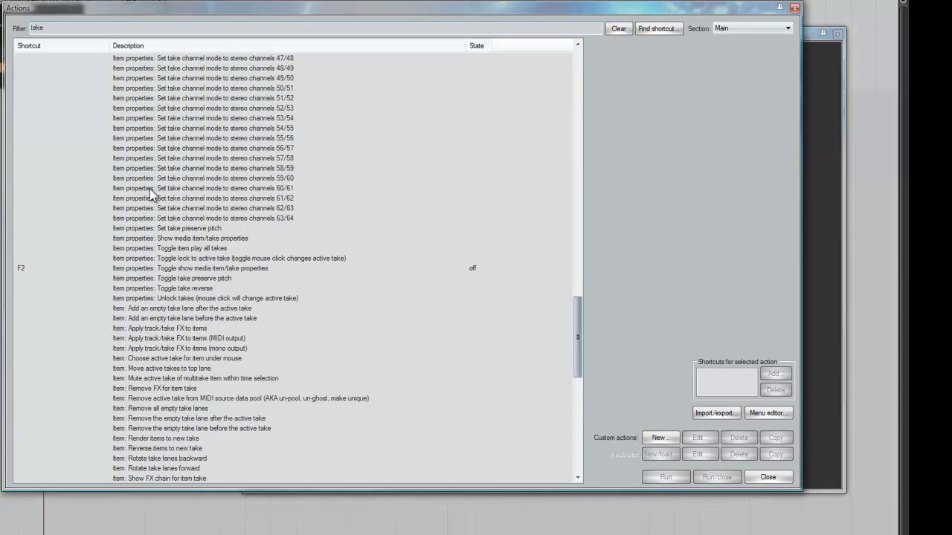
{"action": "scroll", "coordinate": [150, 188], "scroll_direction": "down", "scroll_amount": 20}
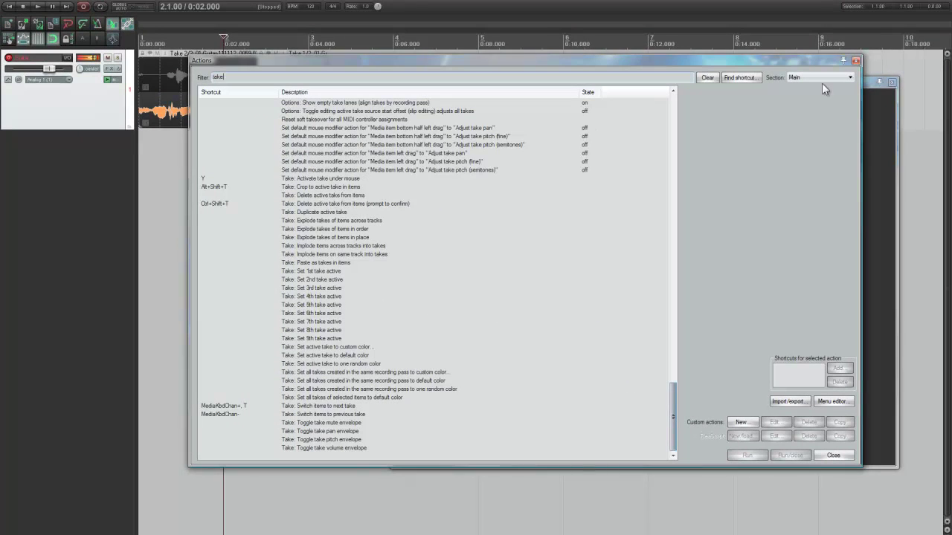
Close the action list and examine the commands and options offered for the timeline ruler and the transport
{"action": "left_click", "coordinate": [856, 60]}
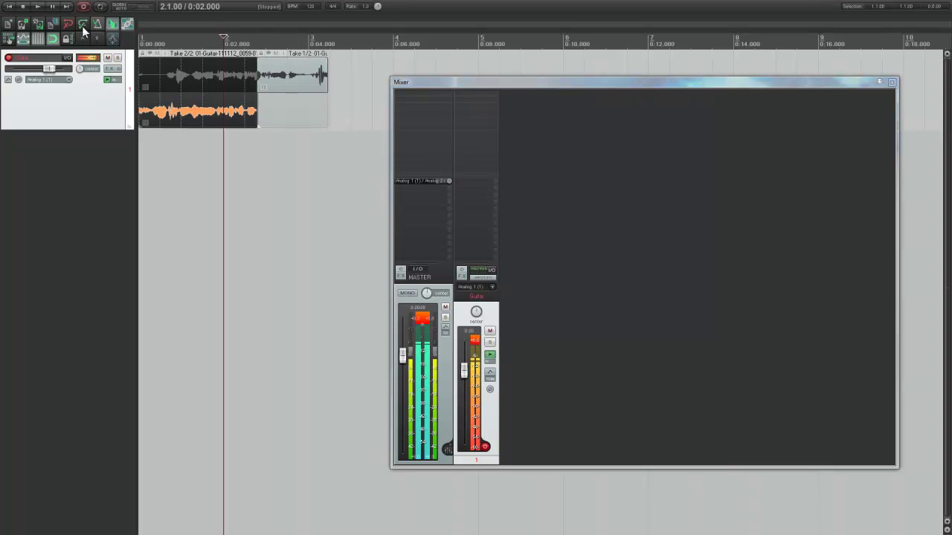
{"action": "right_click", "coordinate": [245, 24]}
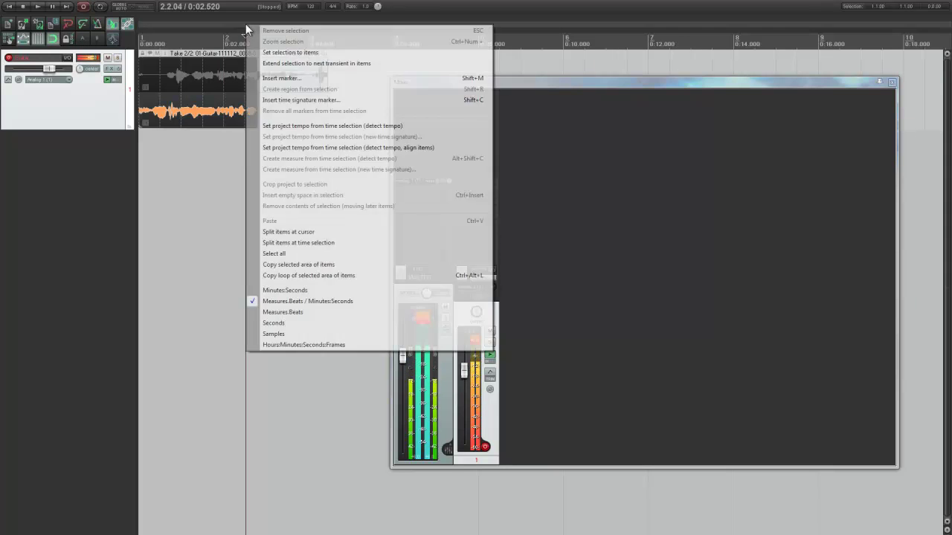
{"action": "key", "text": "Escape"}
{"action": "right_click", "coordinate": [446, 12]}
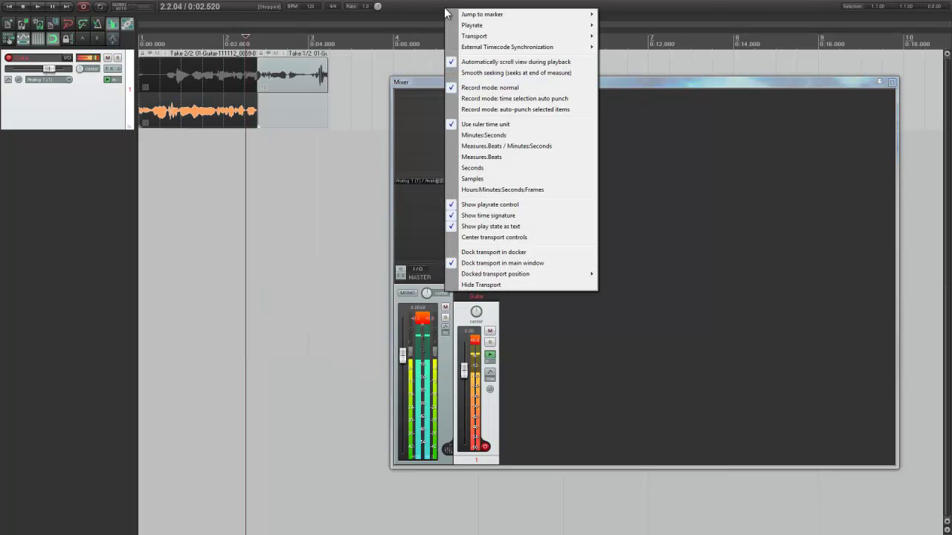
{"action": "mouse_move", "coordinate": [527, 278]}
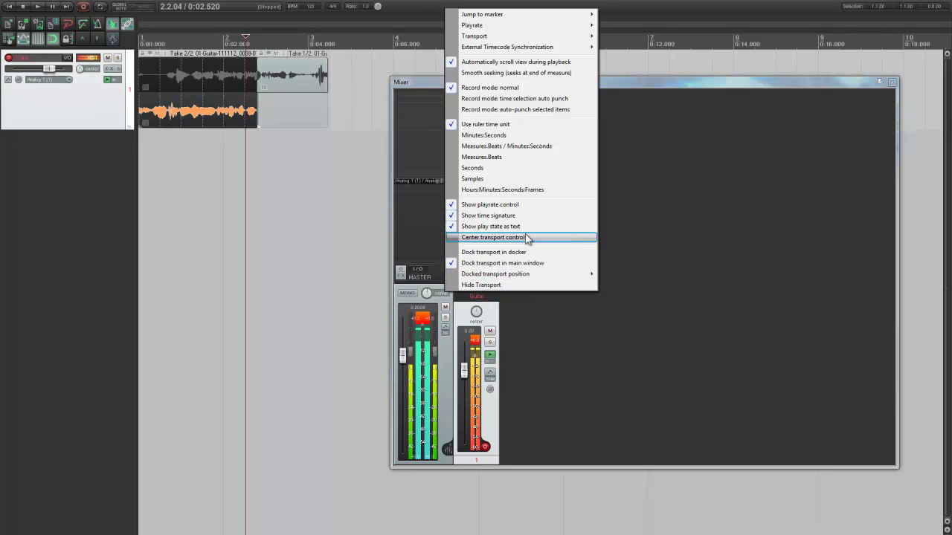
{"action": "mouse_move", "coordinate": [520, 25]}
{"action": "key", "text": "Escape"}
Filter the action list by "toolbar" and run "Toolbar: Open toolbar 1"
{"action": "left_click", "coordinate": [48, 2]}
{"action": "mouse_move", "coordinate": [65, 3]}
{"action": "left_click", "coordinate": [163, 6]}
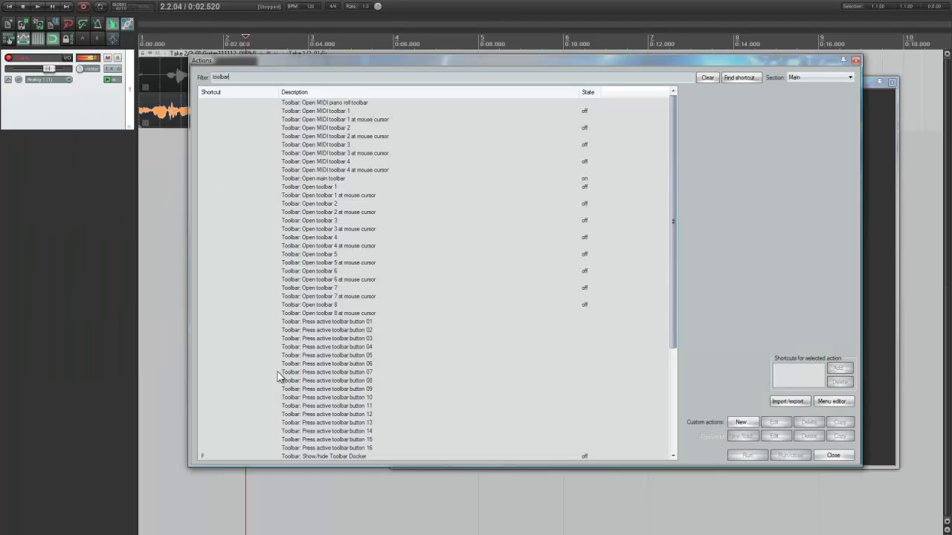
{"action": "left_click", "coordinate": [246, 357]}
{"action": "left_click", "coordinate": [261, 263]}
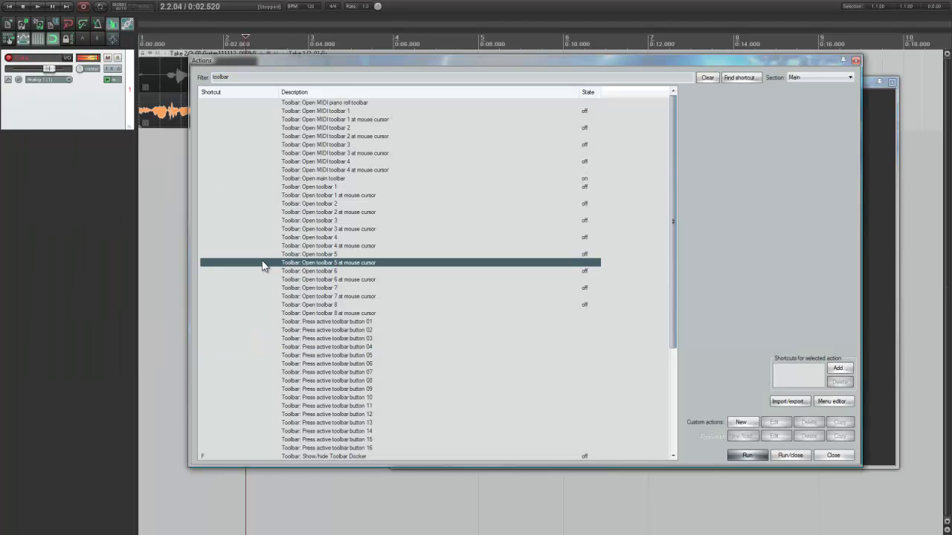
{"action": "double_click", "coordinate": [280, 187]}
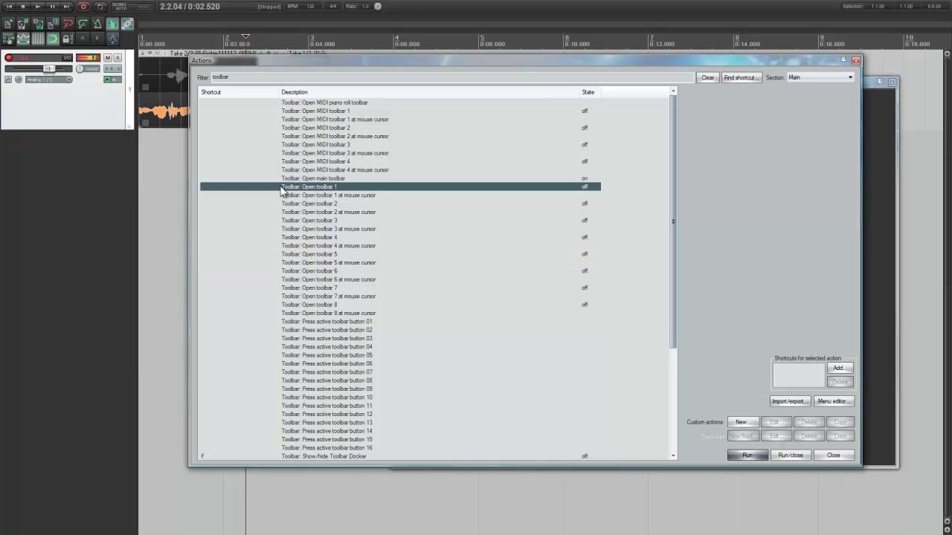
Move the floating toolbar window over the recorded items and shift the mixer aside to separate the two
{"action": "left_click_drag", "start_coordinate": [404, 187], "coordinate": [206, 141]}
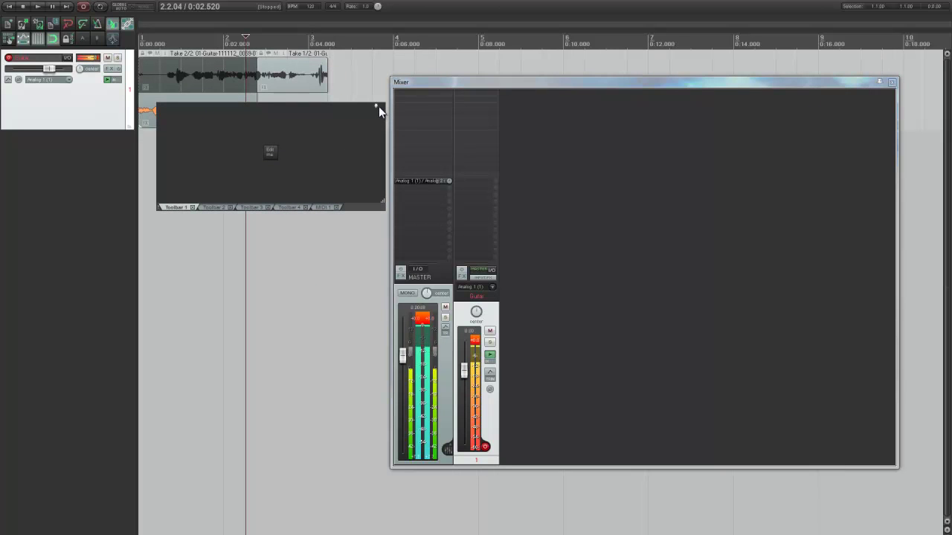
{"action": "left_click_drag", "start_coordinate": [425, 87], "coordinate": [463, 81]}
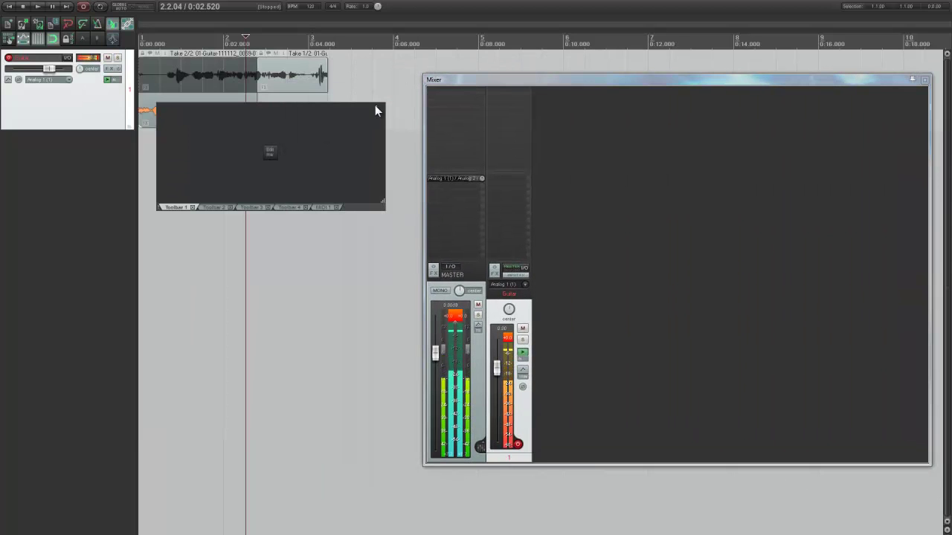
{"action": "left_click_drag", "start_coordinate": [201, 123], "coordinate": [156, 98]}
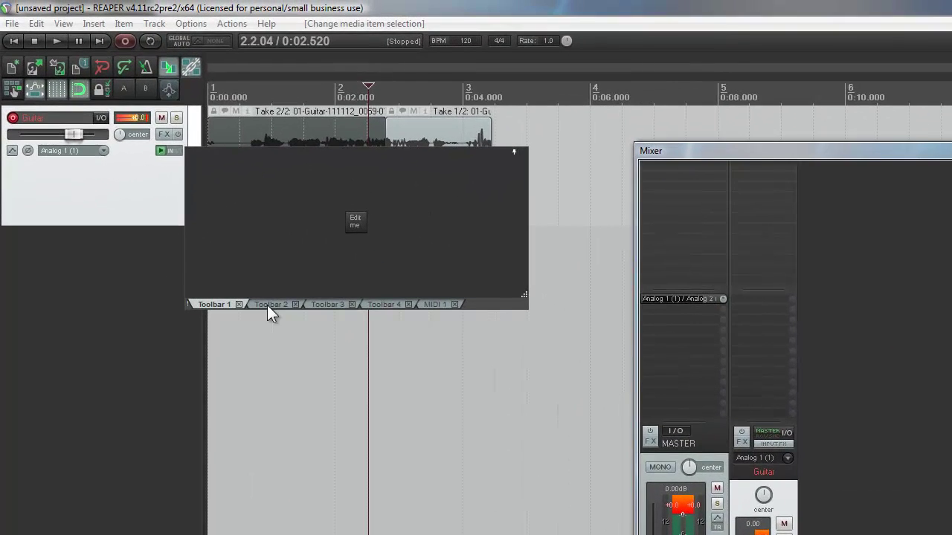
Switch between Toolbar 1 and Toolbar 2 in the floating window, and replace Toolbar 1 with Toolbar 3
{"action": "left_click", "coordinate": [265, 304]}
{"action": "left_click", "coordinate": [228, 304]}
{"action": "left_click", "coordinate": [271, 302]}
{"action": "left_click", "coordinate": [211, 305]}
{"action": "right_click", "coordinate": [296, 235]}
{"action": "mouse_move", "coordinate": [308, 246]}
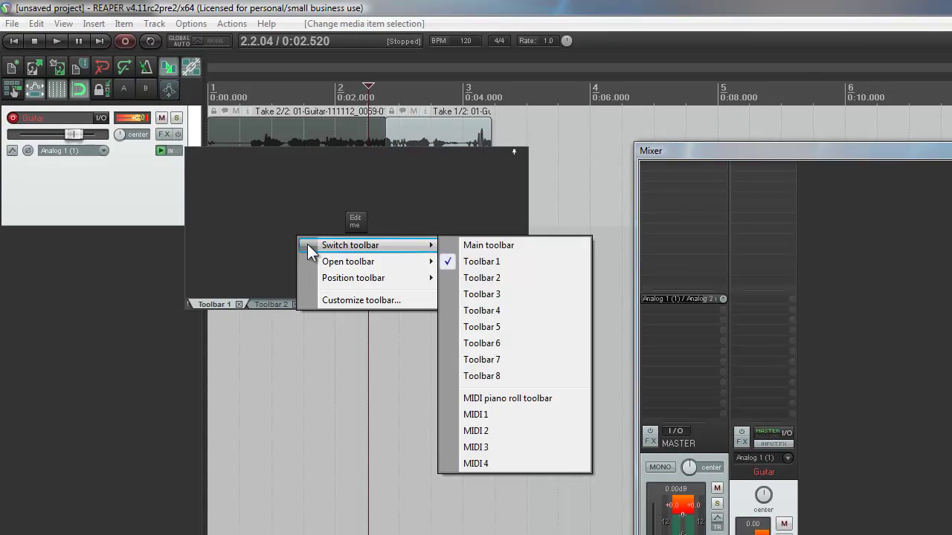
{"action": "left_click", "coordinate": [480, 298]}
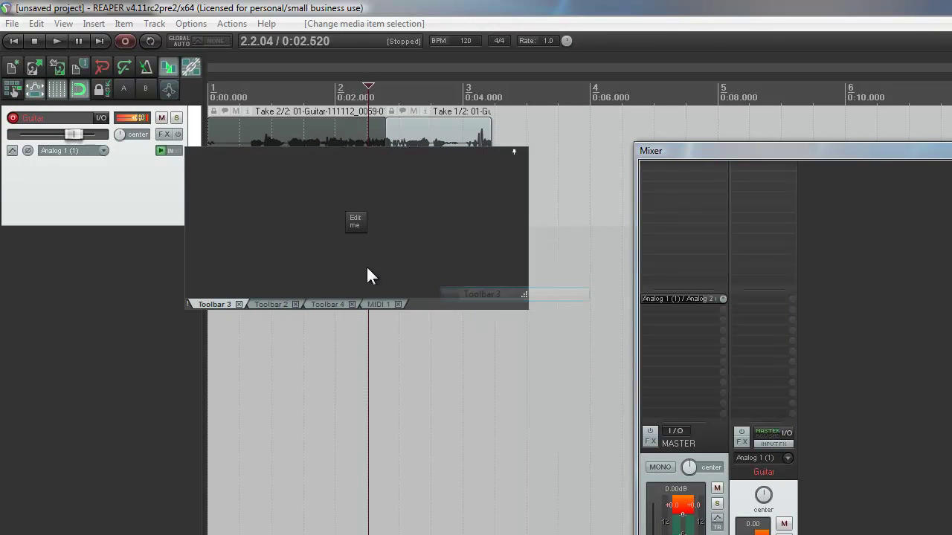
Open the customization of Toolbar 3 and view the actions available to add, closing everything without adding any
{"action": "right_click", "coordinate": [268, 199]}
{"action": "left_click", "coordinate": [321, 254]}
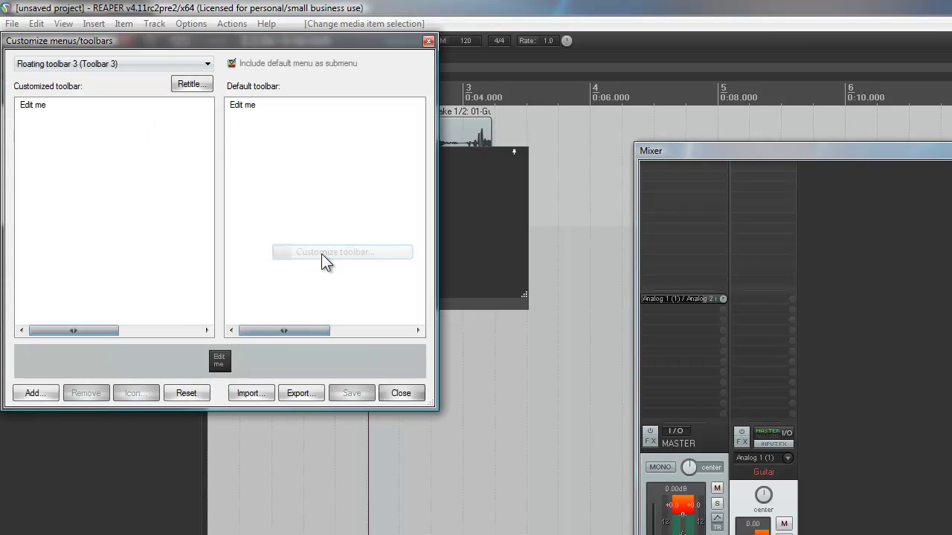
{"action": "left_click_drag", "start_coordinate": [161, 42], "coordinate": [431, 111]}
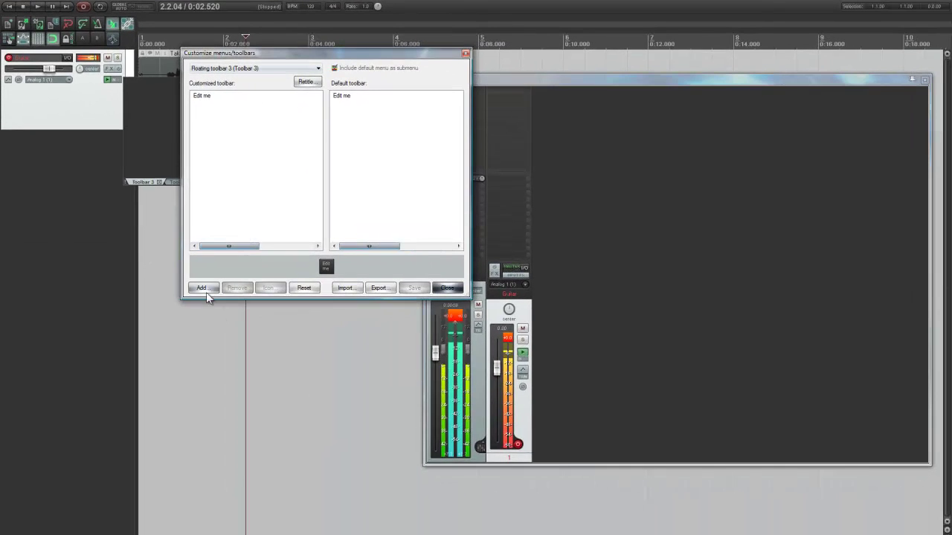
{"action": "left_click", "coordinate": [208, 287]}
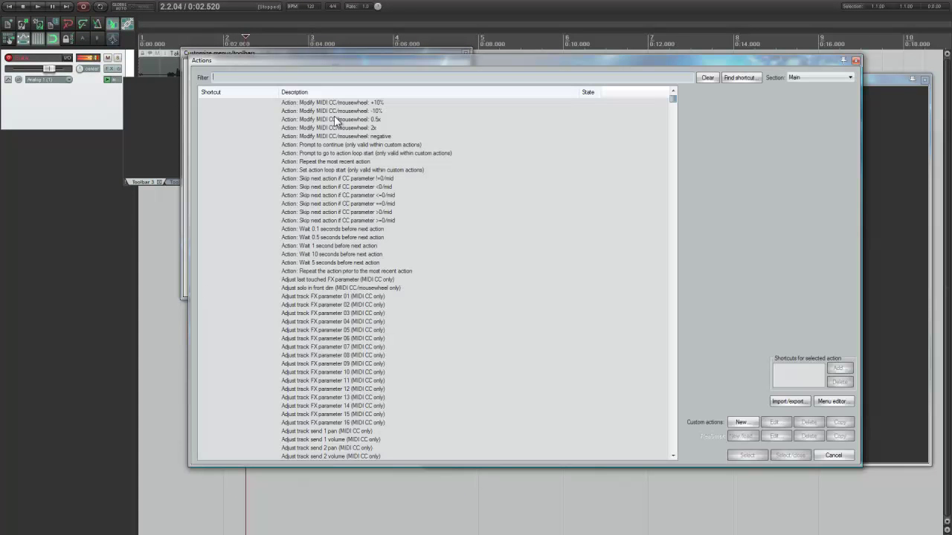
{"action": "left_click_drag", "start_coordinate": [278, 62], "coordinate": [292, 76]}
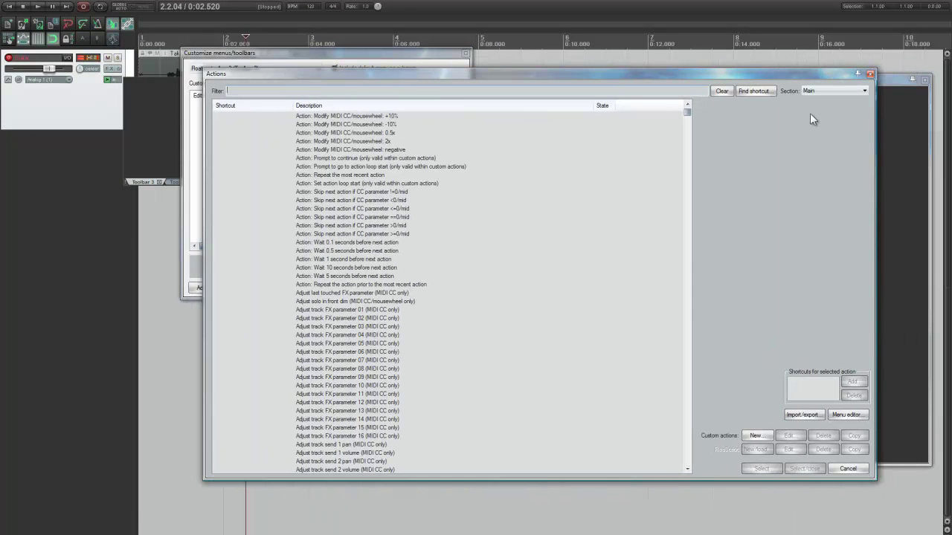
{"action": "left_click", "coordinate": [870, 74]}
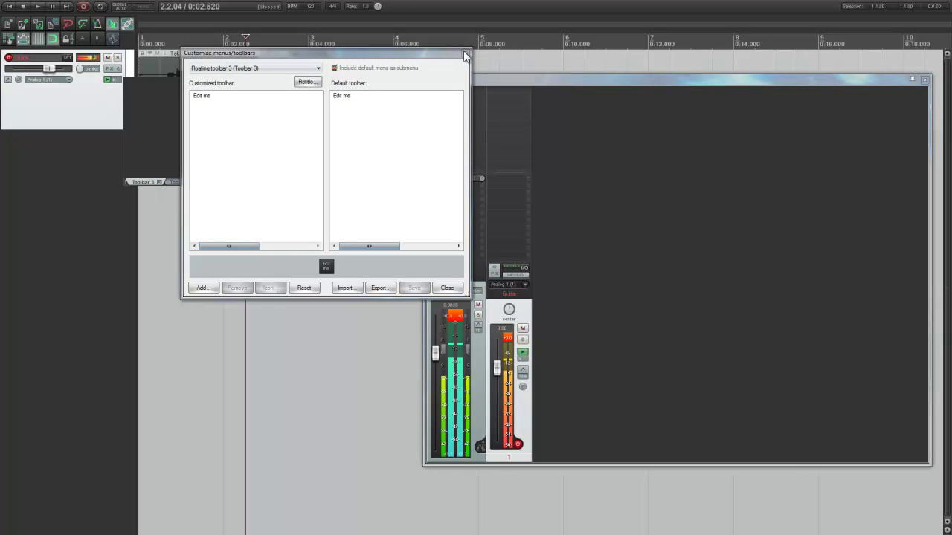
{"action": "left_click", "coordinate": [465, 52]}
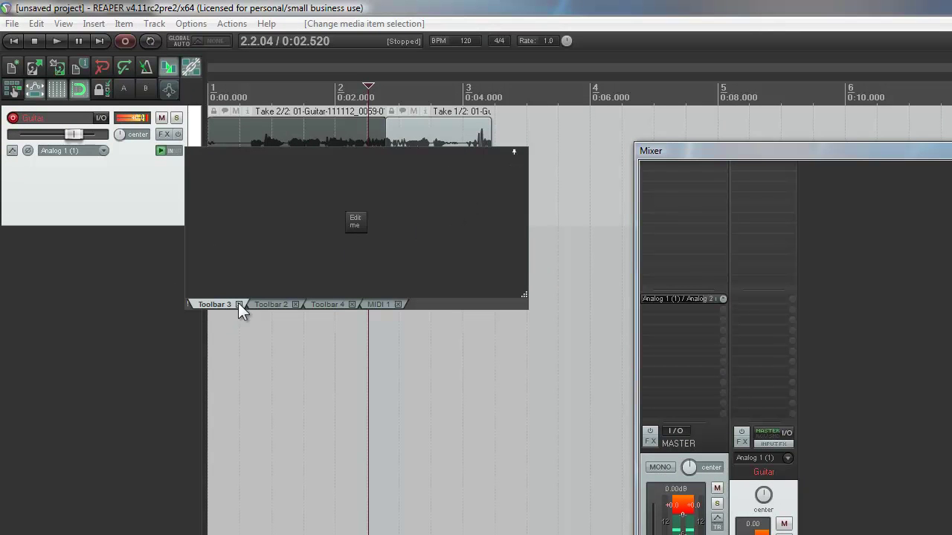
Move the floating toolbar window lower, and show the video window briefly before closing it
{"action": "left_click_drag", "start_coordinate": [288, 231], "coordinate": [276, 292]}
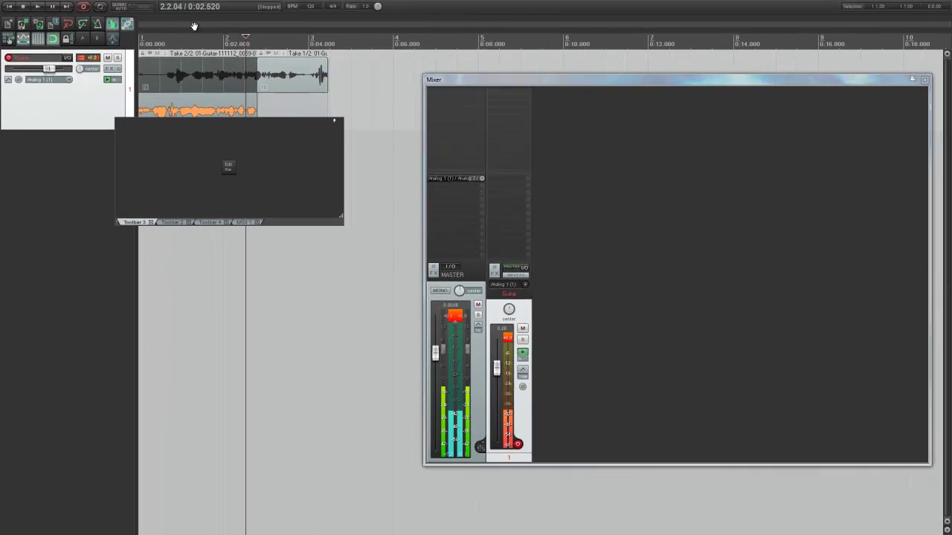
{"action": "key", "text": "ctrl+shift+v"}
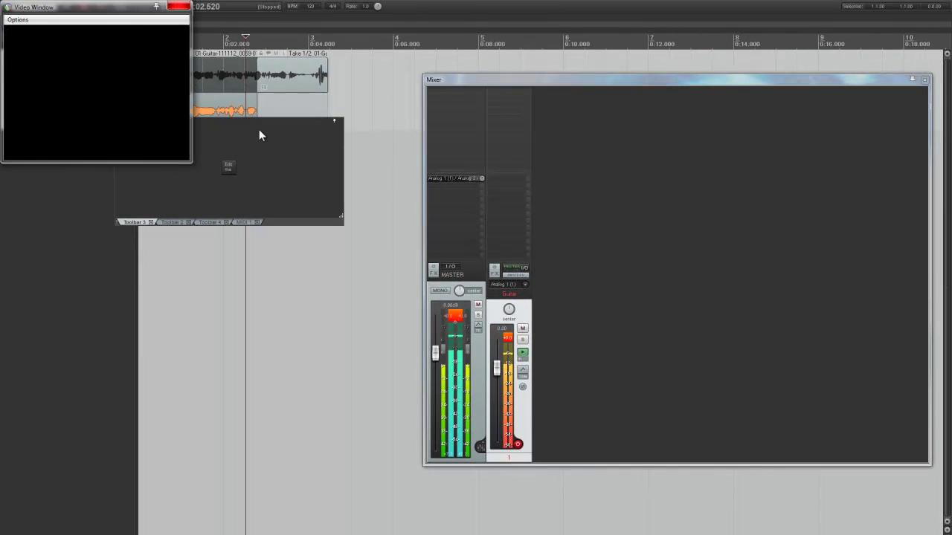
{"action": "left_click", "coordinate": [178, 7]}
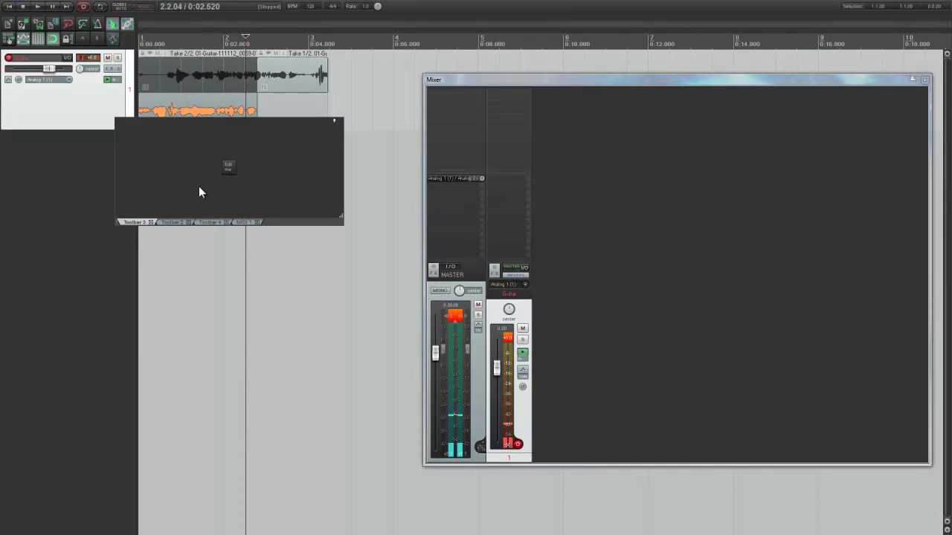
{"action": "scroll", "coordinate": [257, 83], "scroll_direction": "up", "scroll_amount": 3}
{"action": "scroll", "coordinate": [257, 83], "scroll_direction": "up", "scroll_amount": 2}
{"action": "scroll", "coordinate": [227, 89], "scroll_direction": "down", "scroll_amount": 4}
{"action": "scroll", "coordinate": [227, 89], "scroll_direction": "up", "scroll_amount": 3}
{"action": "scroll", "coordinate": [217, 95], "scroll_direction": "down", "scroll_amount": 1}
{"action": "scroll", "coordinate": [217, 95], "scroll_direction": "down", "scroll_amount": 2}
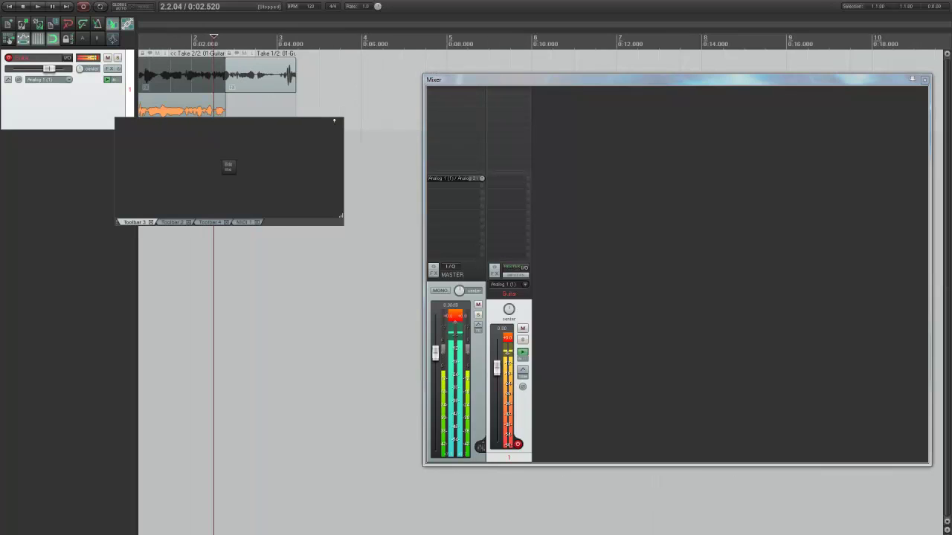
Disarm and deselect the Guitar track, and reposition the floating toolbar window over the mixer's upper edge
{"action": "left_click_drag", "start_coordinate": [290, 130], "coordinate": [290, 157]}
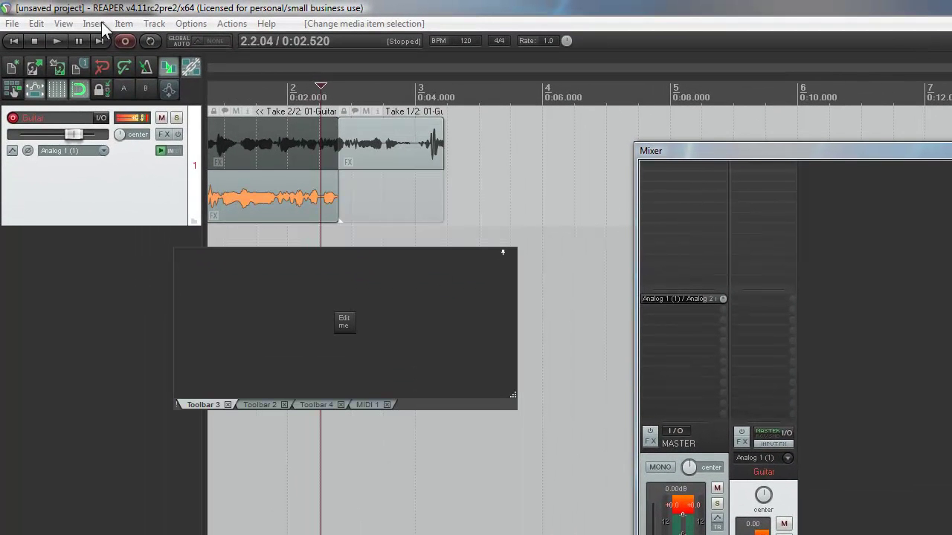
{"action": "left_click_drag", "start_coordinate": [279, 281], "coordinate": [262, 226]}
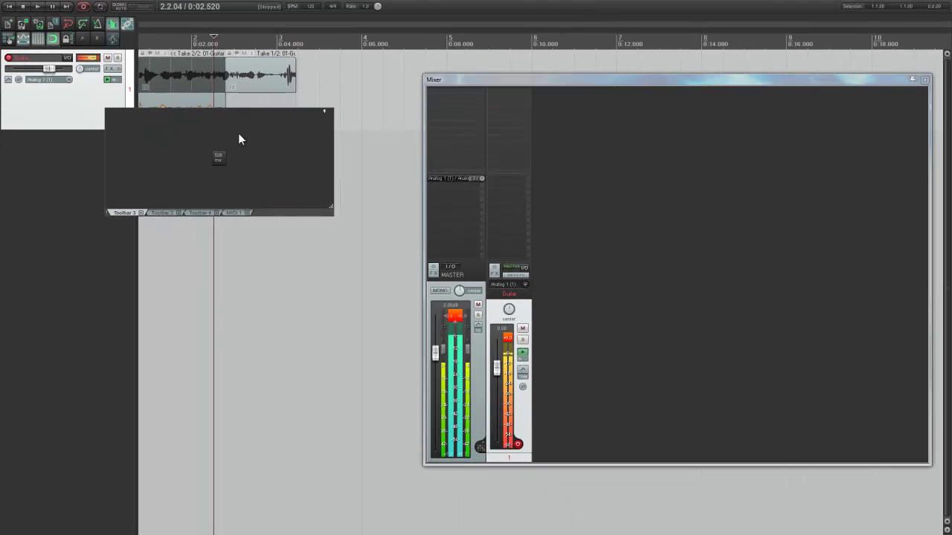
{"action": "left_click_drag", "start_coordinate": [357, 234], "coordinate": [382, 204]}
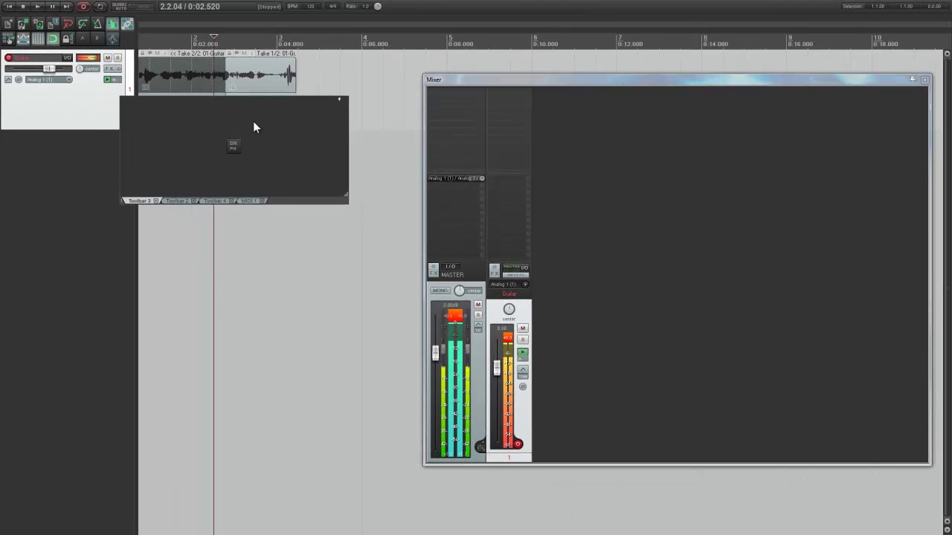
{"action": "left_click_drag", "start_coordinate": [255, 117], "coordinate": [299, 167]}
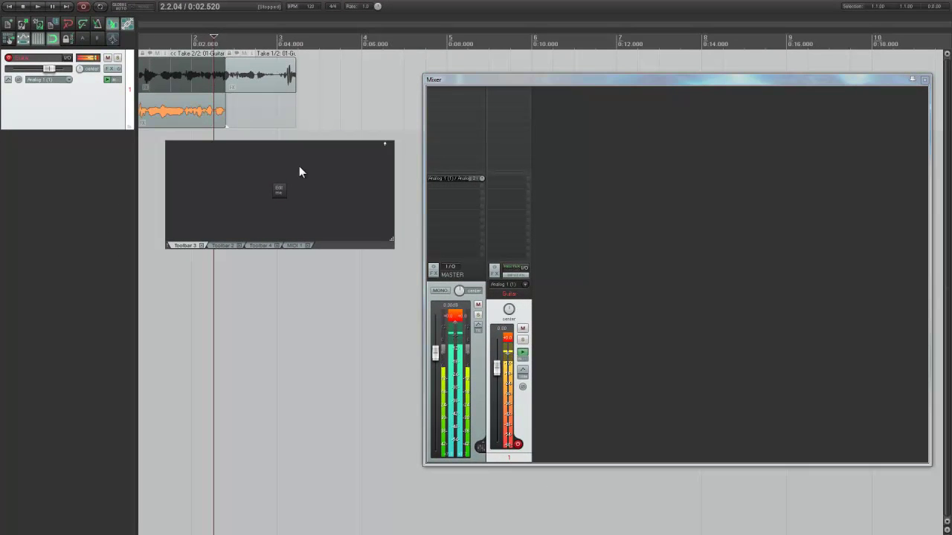
{"action": "left_click", "coordinate": [8, 57]}
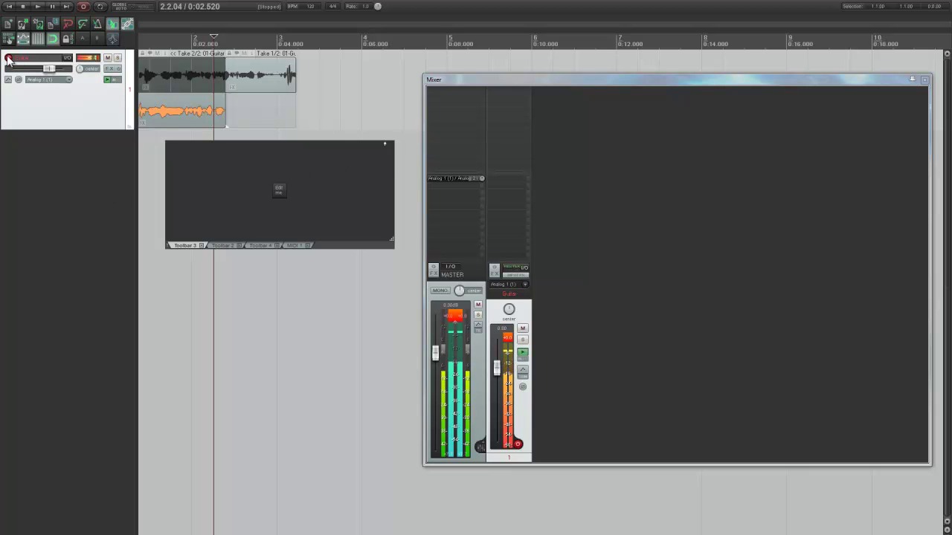
{"action": "left_click", "coordinate": [84, 180]}
{"action": "left_click_drag", "start_coordinate": [275, 169], "coordinate": [374, 89]}
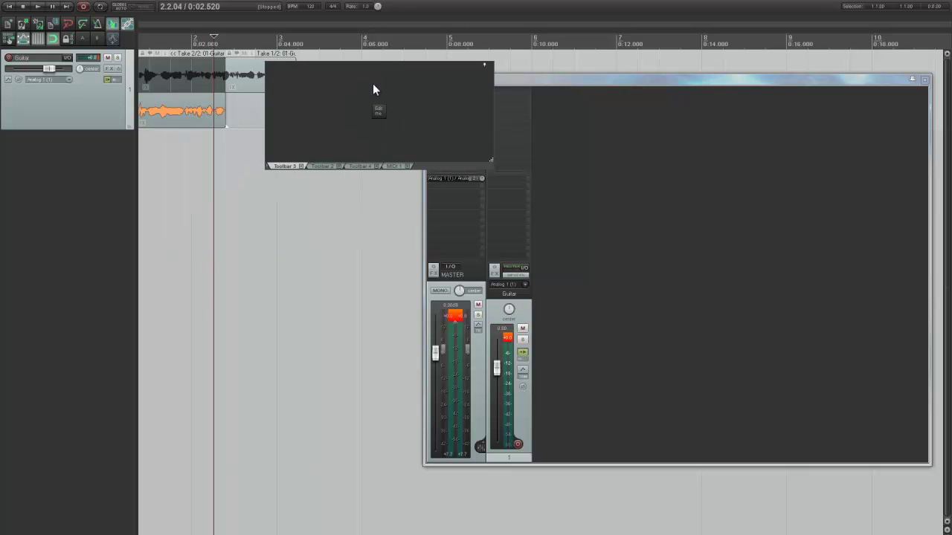
Add a second track, enlarge it to about the Guitar track's height and load VSTi: MorphoX (LinPlug) on it
{"action": "double_click", "coordinate": [65, 198]}
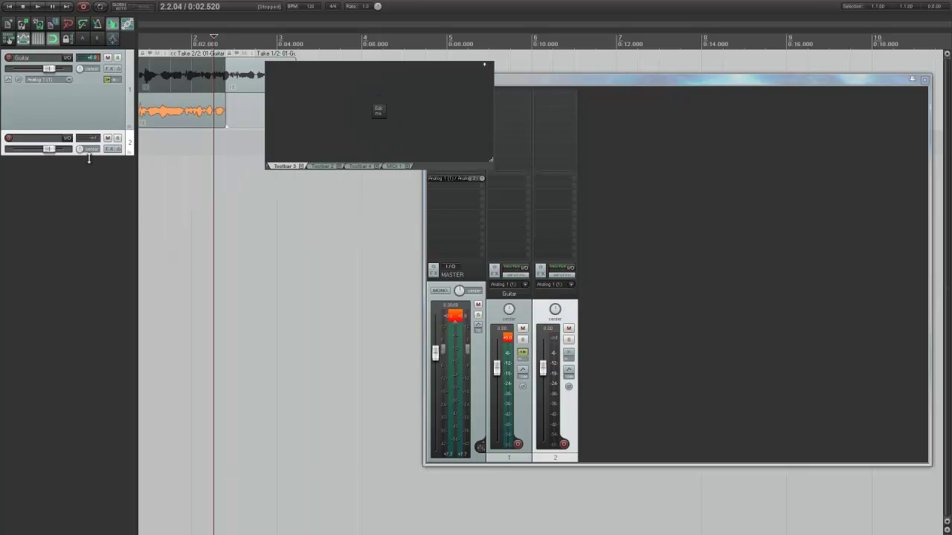
{"action": "left_click_drag", "start_coordinate": [89, 152], "coordinate": [95, 207]}
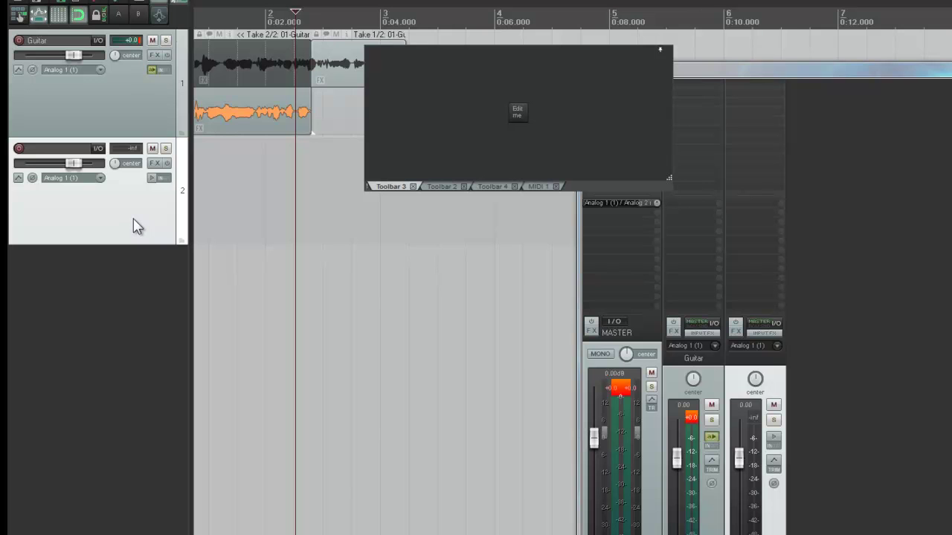
{"action": "left_click", "coordinate": [154, 165]}
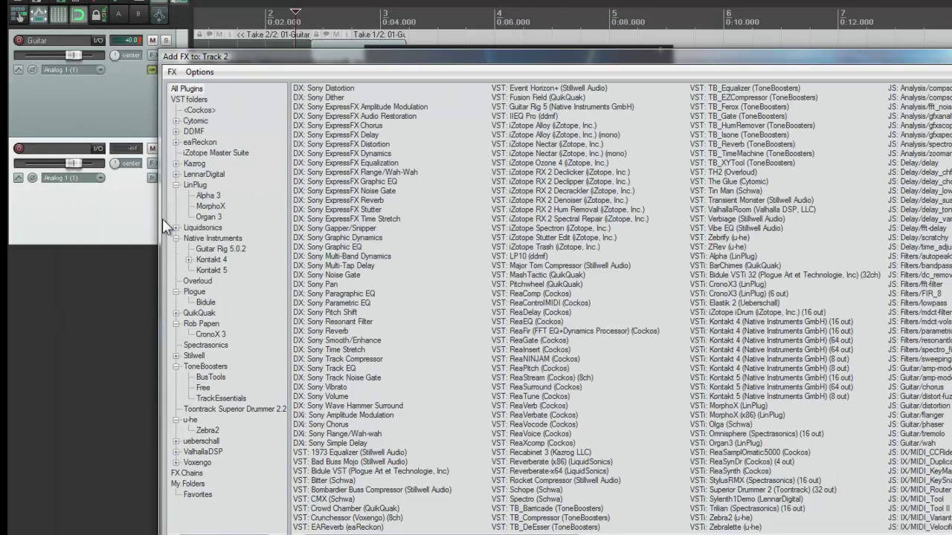
{"action": "left_click", "coordinate": [210, 206]}
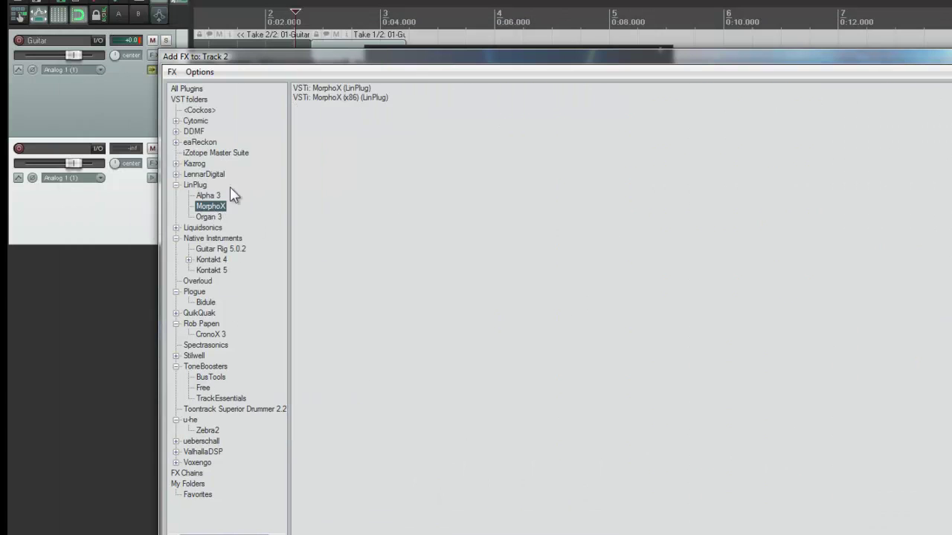
{"action": "left_click", "coordinate": [344, 88]}
{"action": "key", "text": "Return"}
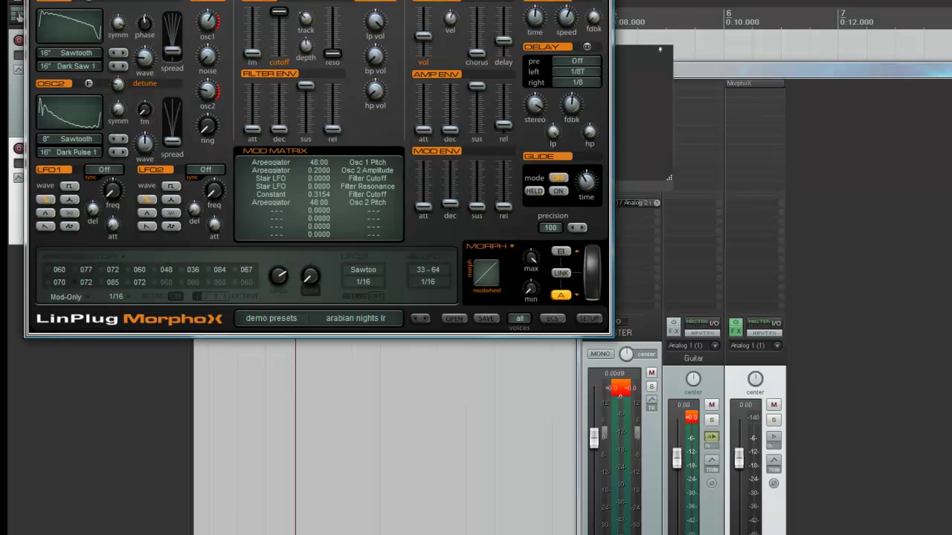
{"action": "left_click_drag", "start_coordinate": [296, 0], "coordinate": [459, 53]}
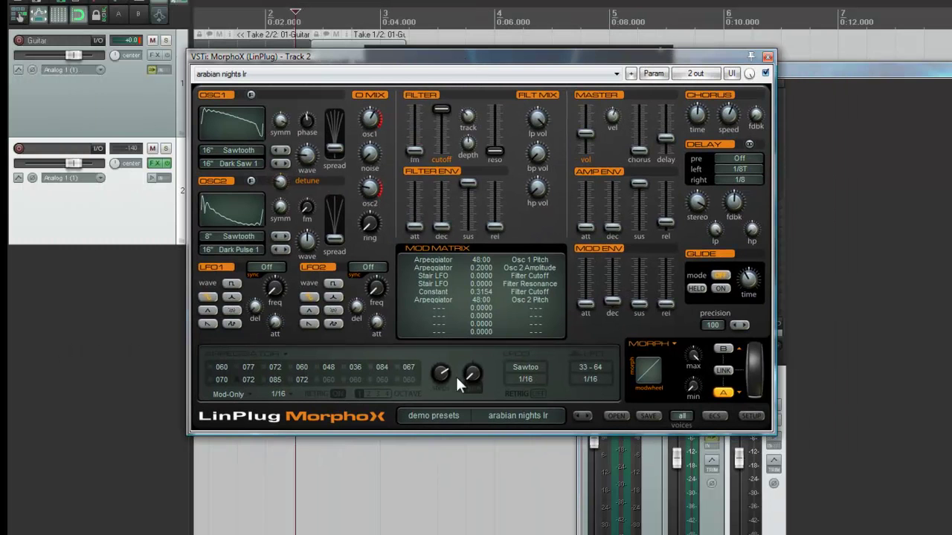
Open the MorphoX preset list within the demo presets and choose another preset
{"action": "left_click", "coordinate": [513, 415]}
{"action": "left_click", "coordinate": [562, 340]}
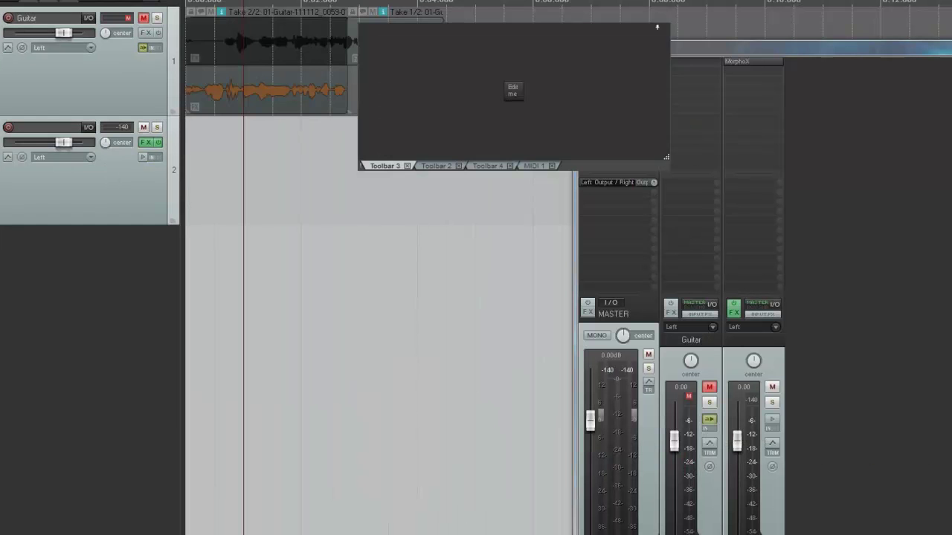
Open the MIDI device preferences and examine the Fireface Midi Port 1 and Port 2 inputs
{"action": "key", "text": "alt+o"}
{"action": "left_click", "coordinate": [193, 335]}
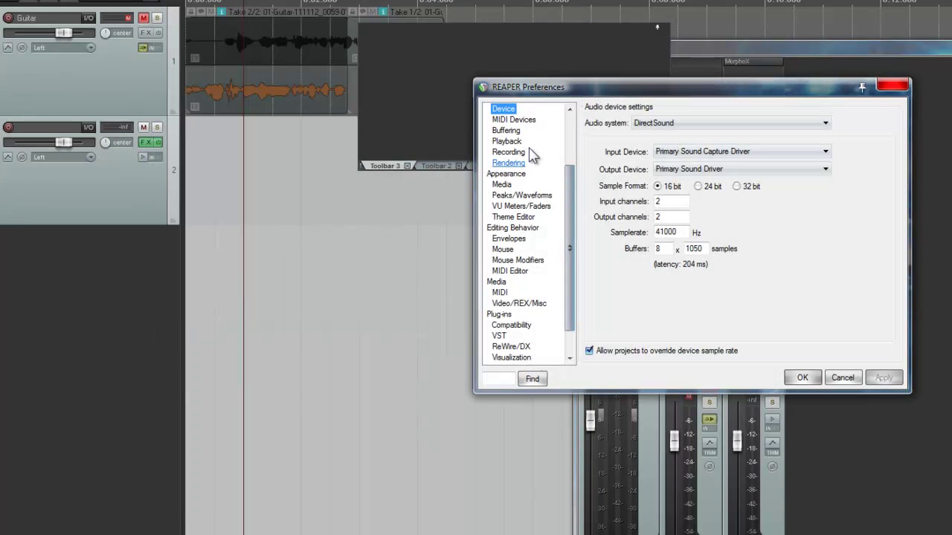
{"action": "left_click", "coordinate": [513, 120]}
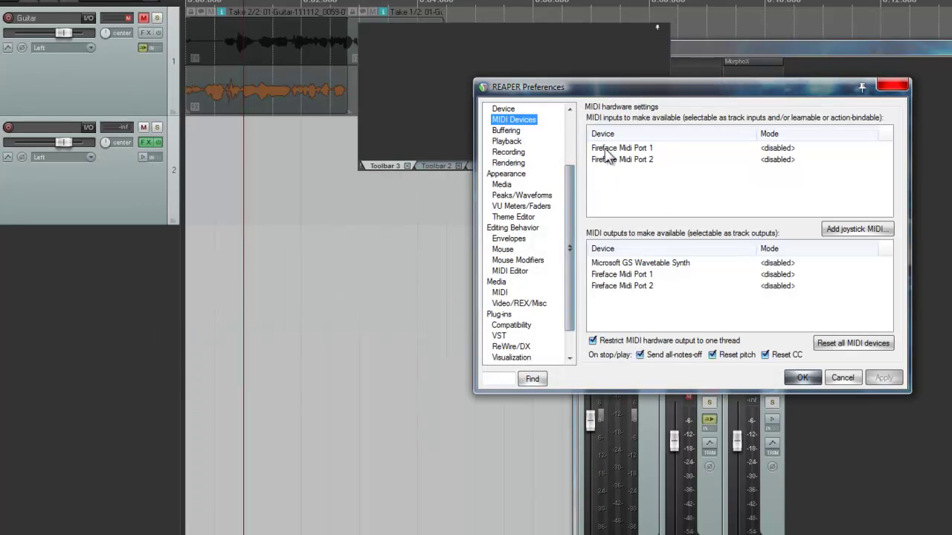
{"action": "left_click", "coordinate": [659, 159]}
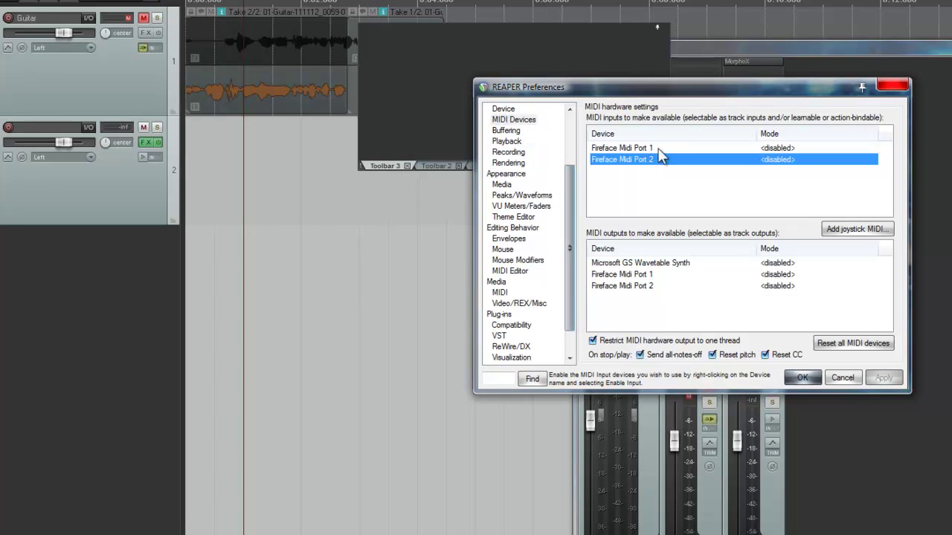
{"action": "left_click", "coordinate": [658, 150]}
{"action": "left_click", "coordinate": [656, 158]}
{"action": "left_click", "coordinate": [653, 151]}
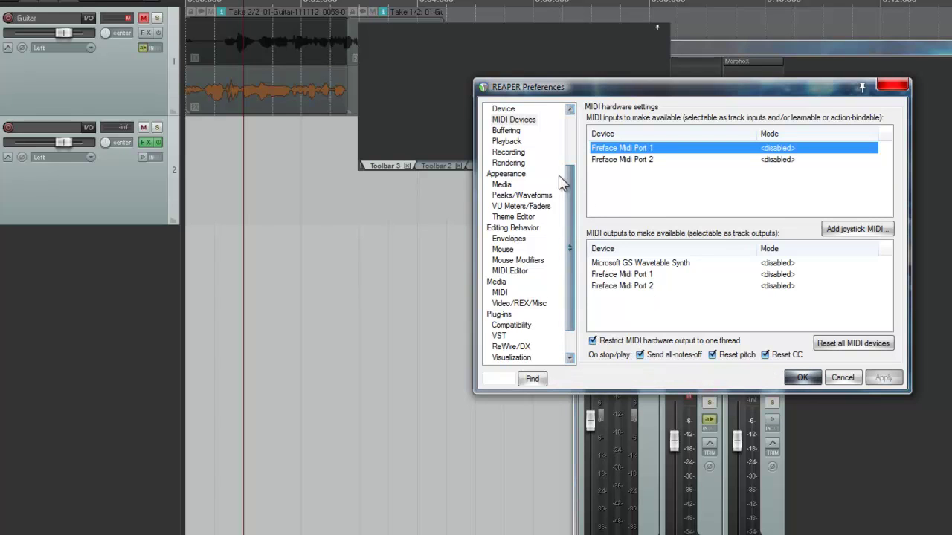
Review the control surface modes that can be added in the preferences, and cancel without adding one
{"action": "left_click_drag", "start_coordinate": [563, 188], "coordinate": [563, 238]}
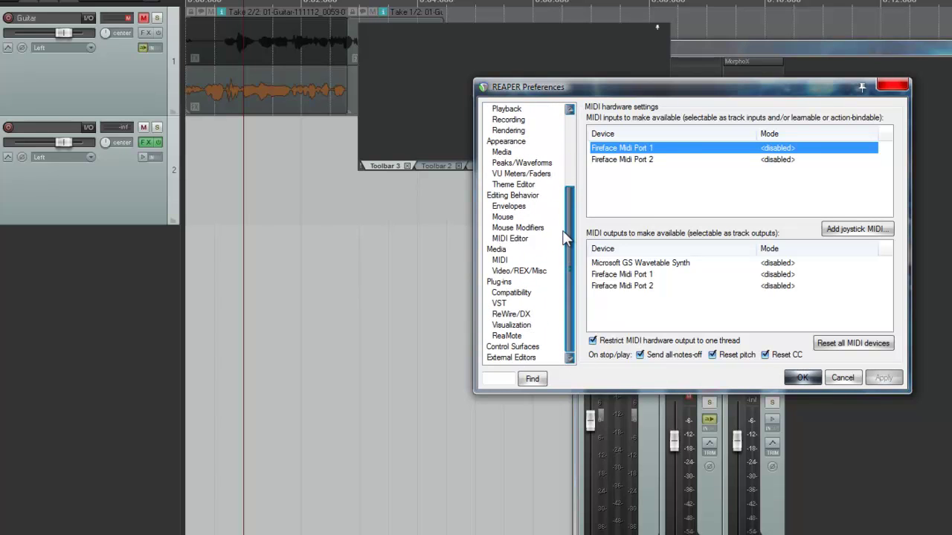
{"action": "left_click", "coordinate": [524, 349]}
{"action": "left_click", "coordinate": [609, 302]}
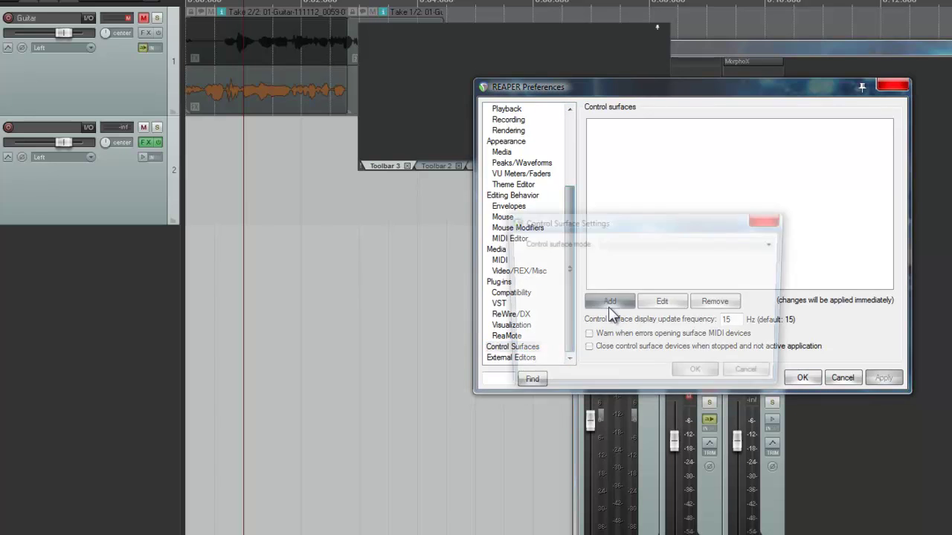
{"action": "left_click", "coordinate": [645, 242]}
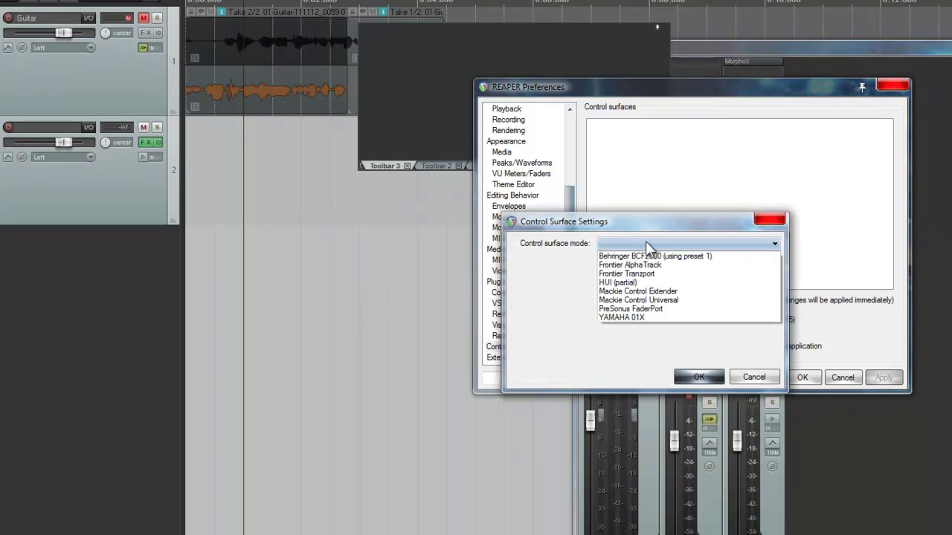
{"action": "left_click", "coordinate": [645, 241]}
{"action": "left_click", "coordinate": [751, 376]}
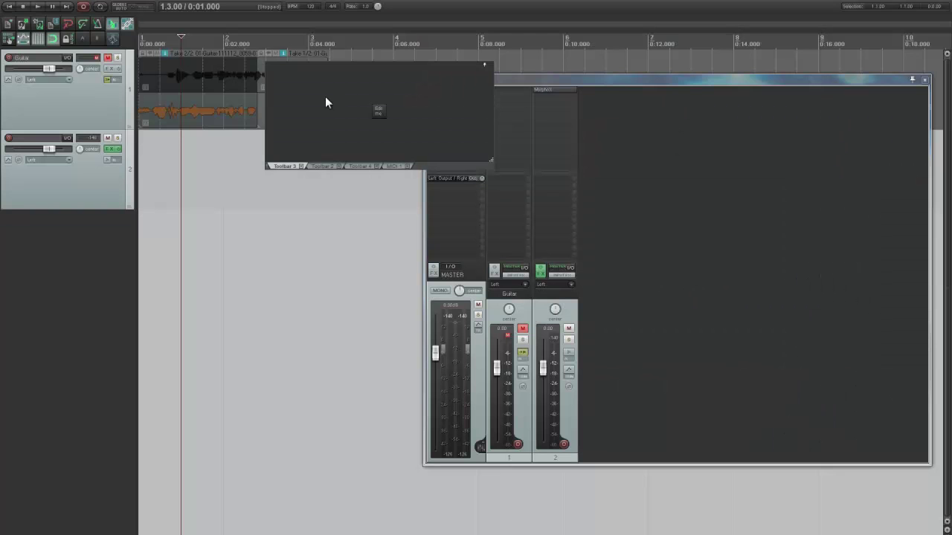
Set track 2's input to all channels of all MIDI inputs, arm the track for recording and enable its input monitoring
{"action": "left_click", "coordinate": [71, 160]}
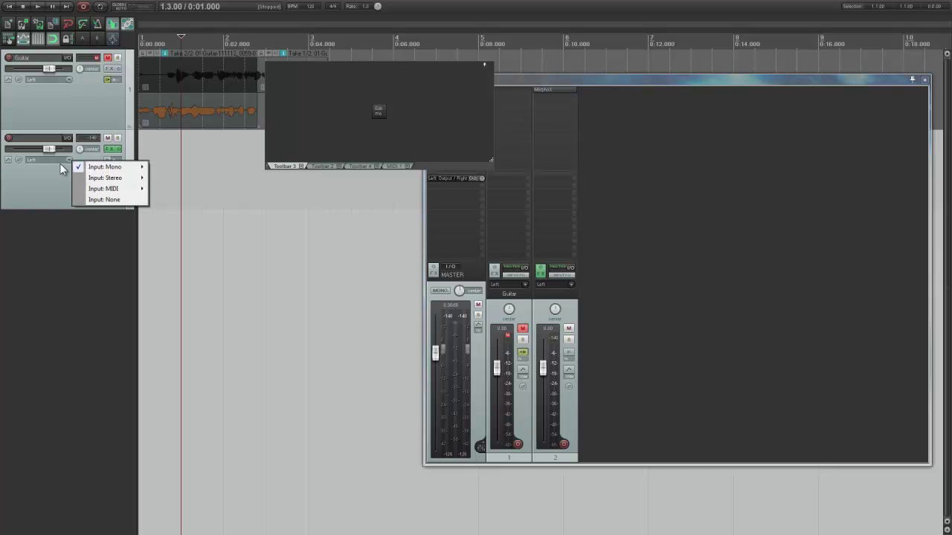
{"action": "mouse_move", "coordinate": [98, 191]}
{"action": "mouse_move", "coordinate": [200, 199]}
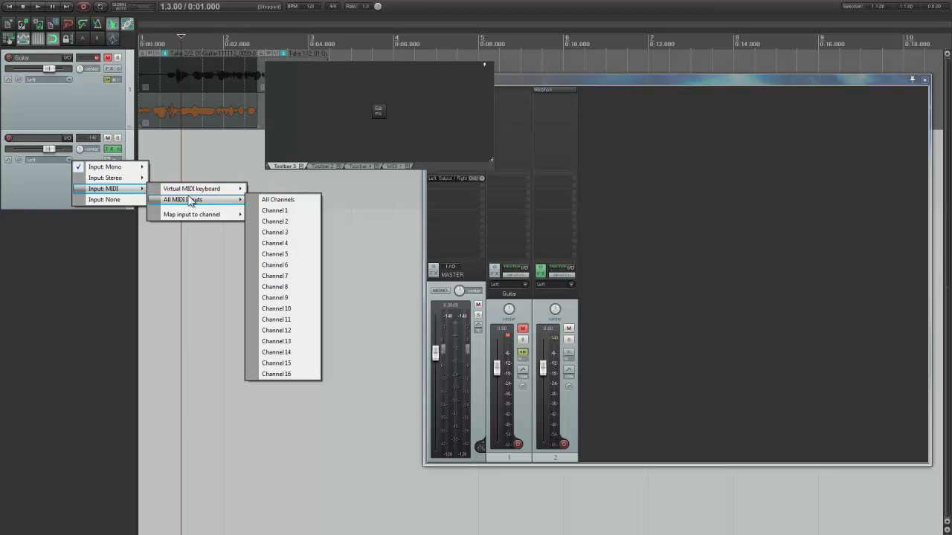
{"action": "left_click", "coordinate": [279, 200]}
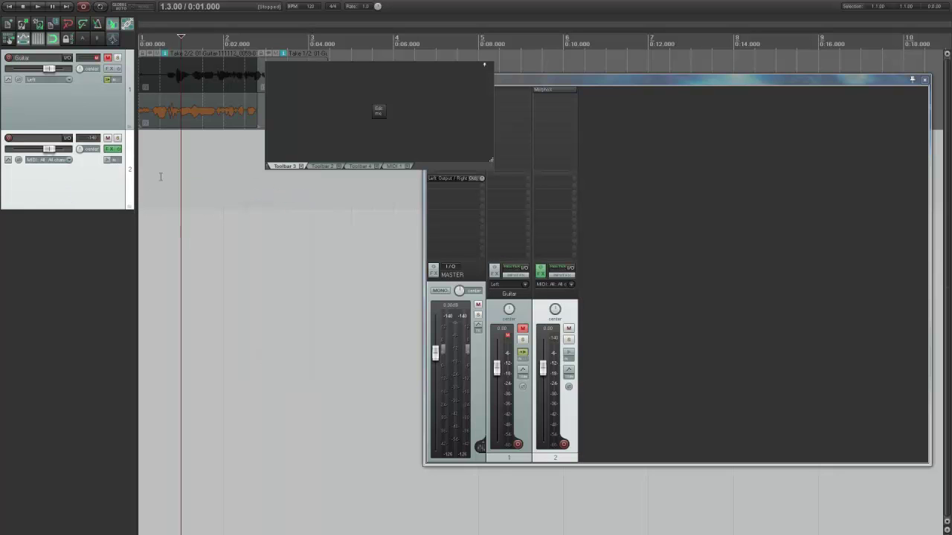
{"action": "left_click", "coordinate": [8, 137]}
{"action": "left_click", "coordinate": [108, 160]}
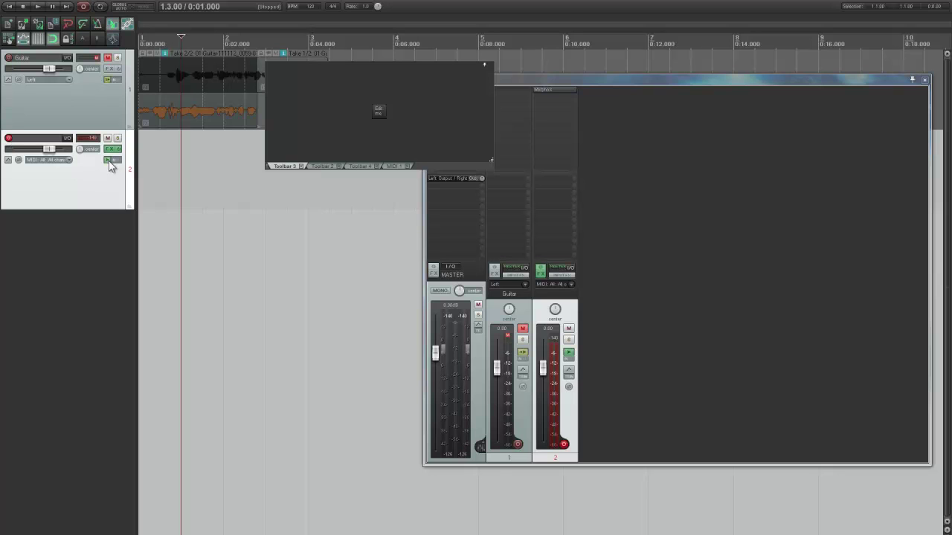
Record a short MIDI take on track 2 from the project start, and delete the recorded item
{"action": "key", "text": "Home"}
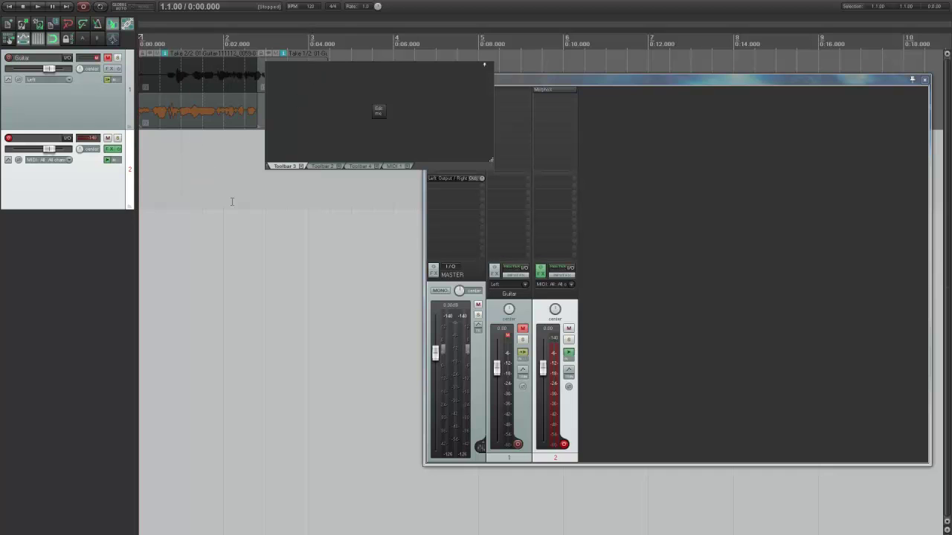
{"action": "left_click", "coordinate": [85, 7]}
{"action": "left_click", "coordinate": [25, 7]}
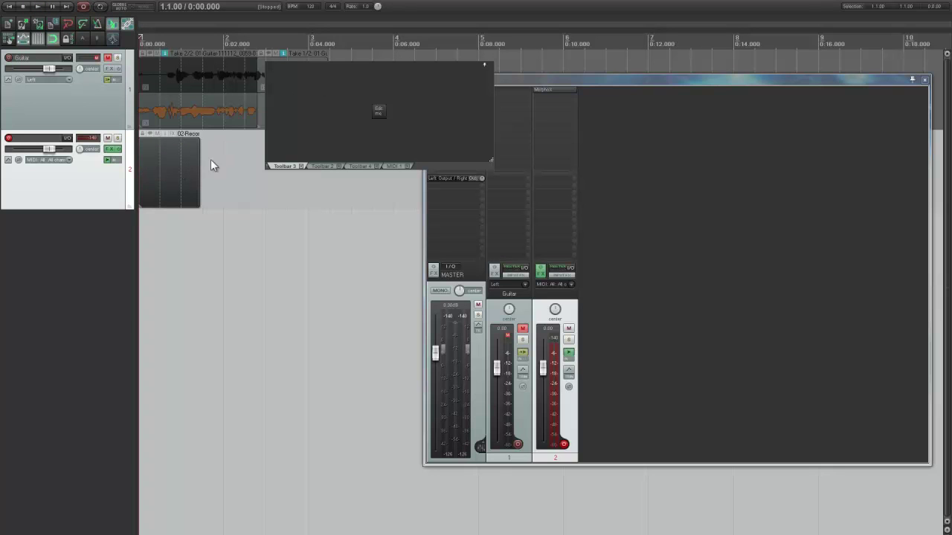
{"action": "left_click", "coordinate": [165, 184]}
{"action": "key", "text": "Delete"}
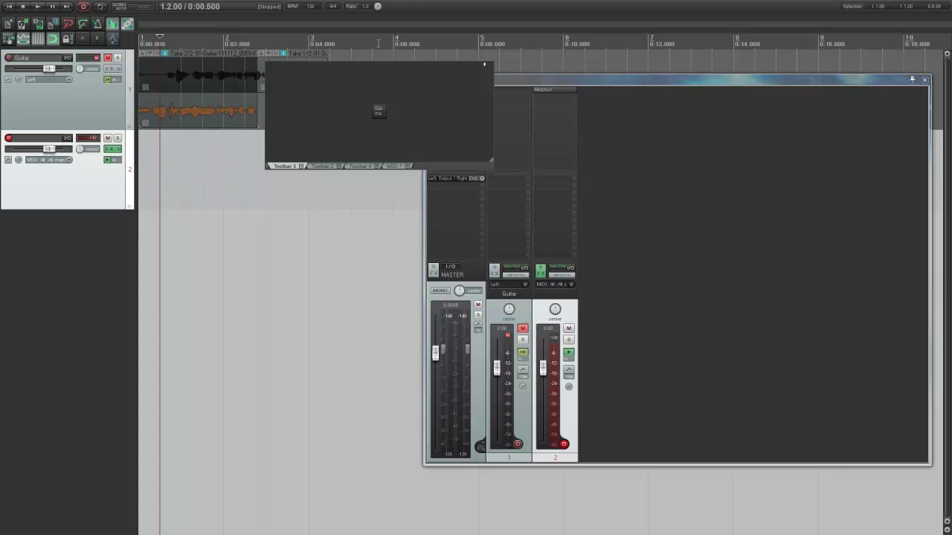
Insert a new MIDI item on track 2 over a time selection from 1.1.00 to 4.1.00, and open it in a maximized MIDI editor
{"action": "left_click_drag", "start_coordinate": [395, 45], "coordinate": [128, 35]}
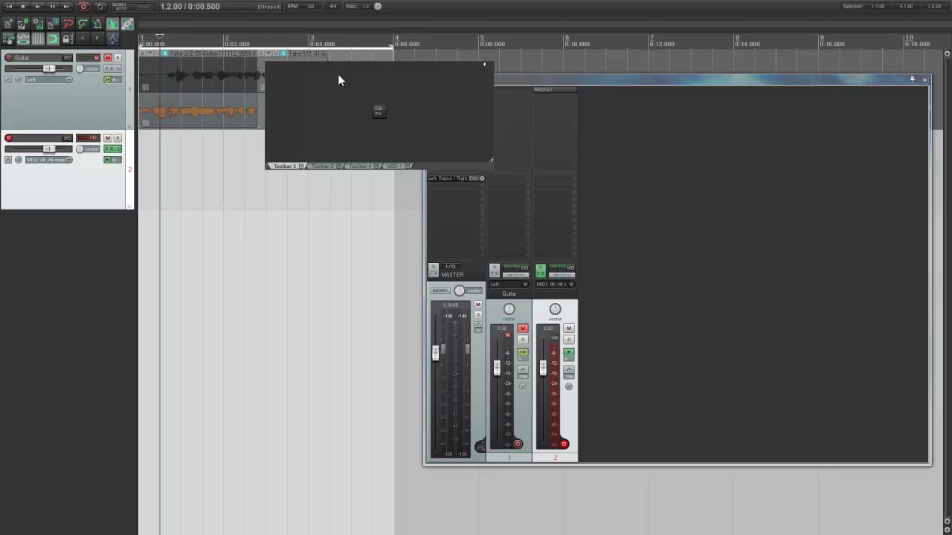
{"action": "left_click_drag", "start_coordinate": [389, 63], "coordinate": [595, 67]}
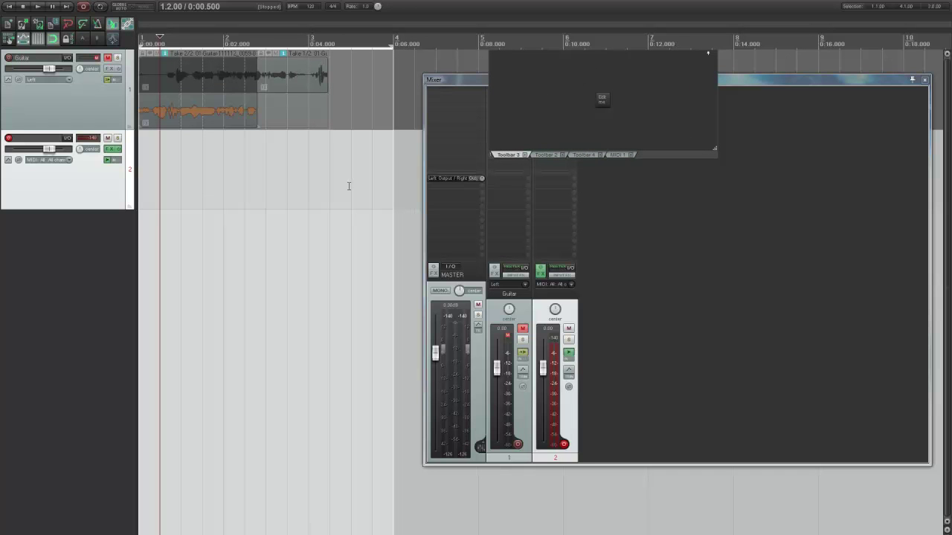
{"action": "key", "text": "Insert"}
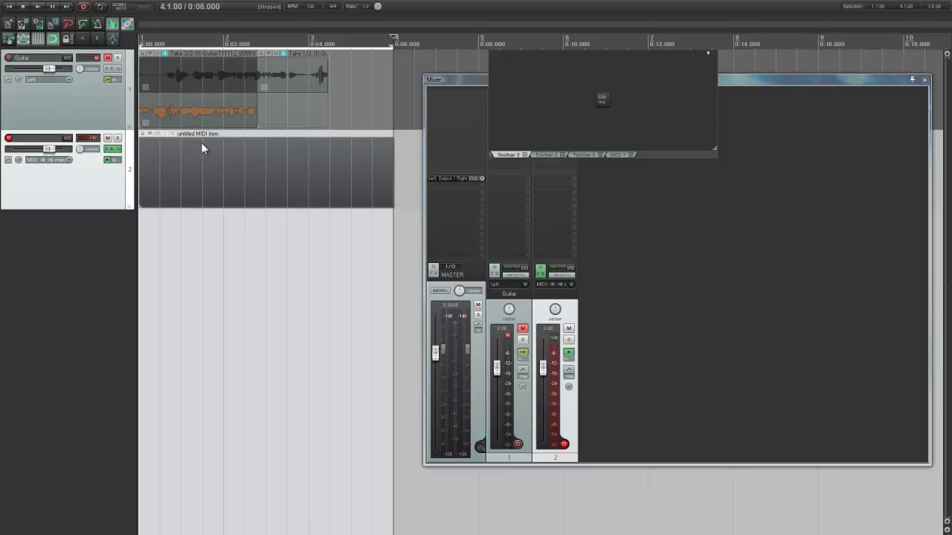
{"action": "double_click", "coordinate": [165, 159]}
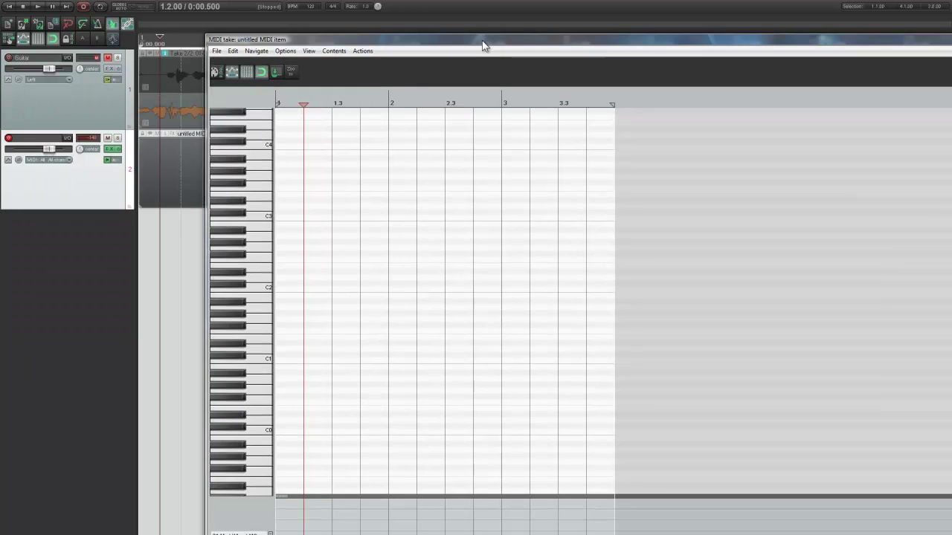
{"action": "double_click", "coordinate": [483, 40]}
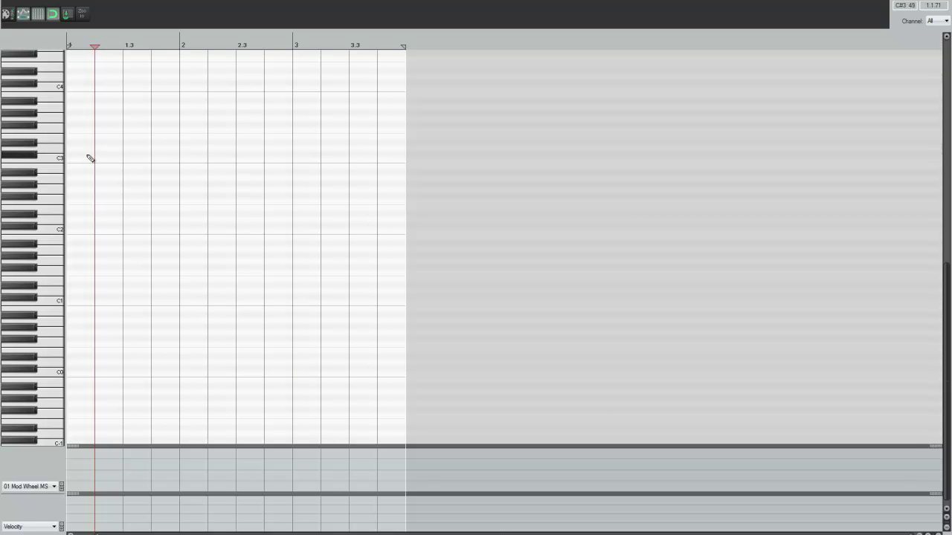
Draw consecutive one-beat notes A#2, D3, D#2, D3, G#2, D3, G#2 from measure 1, and add a G#2 below the first note
{"action": "left_click_drag", "start_coordinate": [308, 96], "coordinate": [141, 213]}
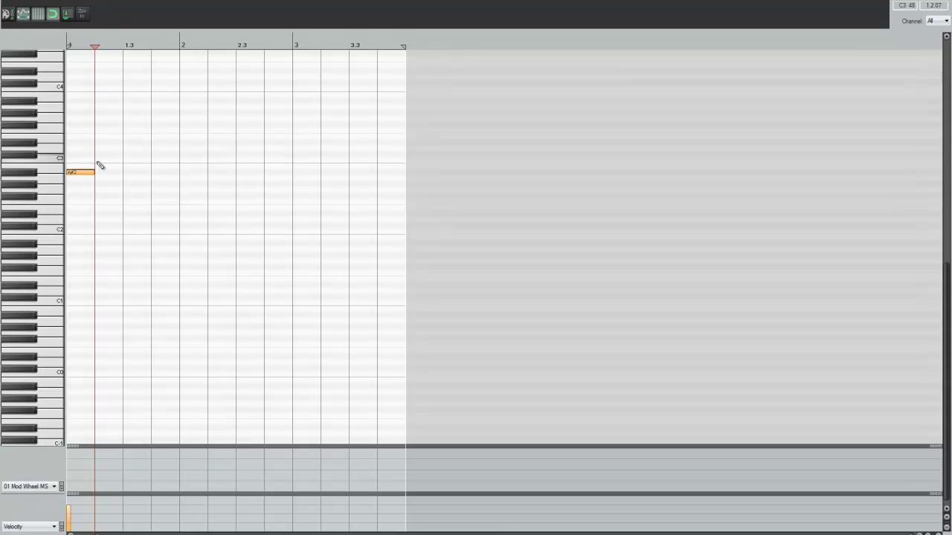
{"action": "left_click", "coordinate": [109, 148]}
{"action": "left_click", "coordinate": [132, 215]}
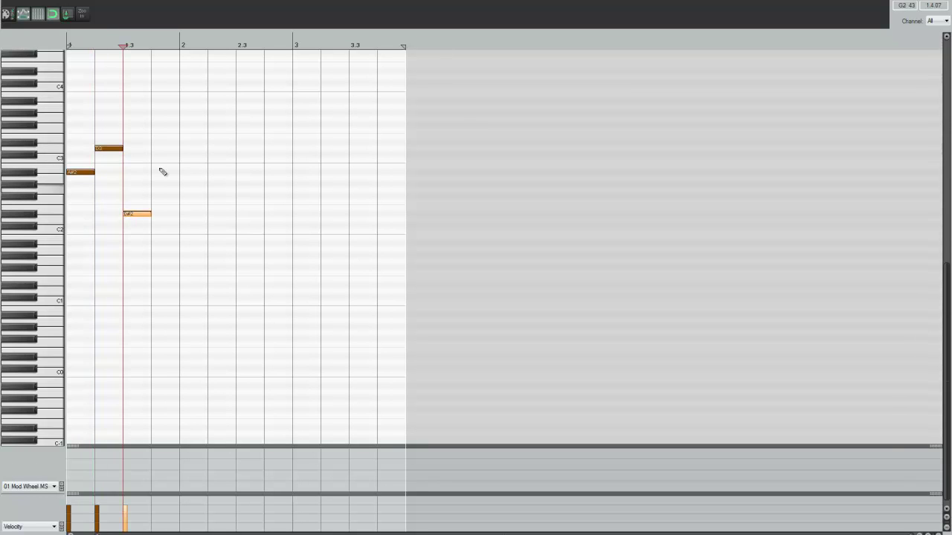
{"action": "left_click", "coordinate": [157, 149]}
{"action": "left_click", "coordinate": [186, 185]}
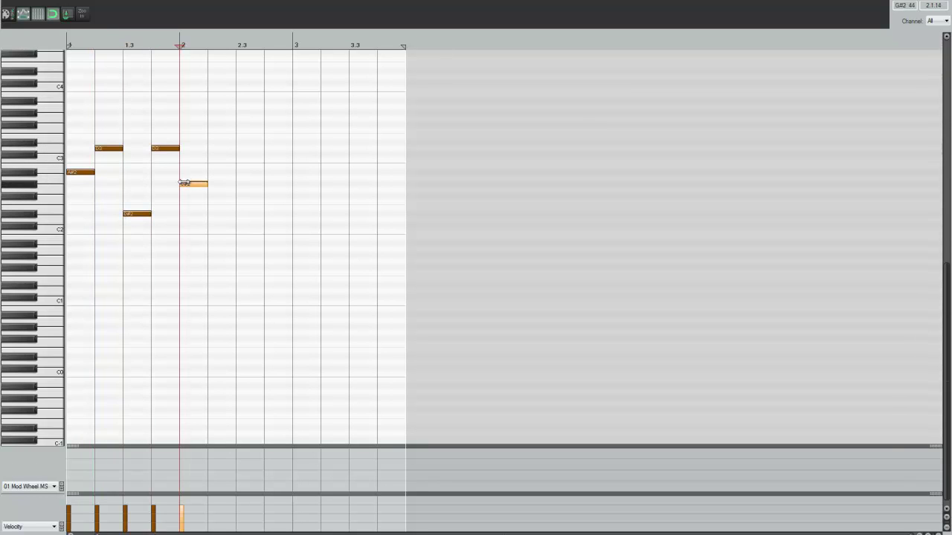
{"action": "left_click", "coordinate": [214, 150]}
{"action": "left_click", "coordinate": [244, 186]}
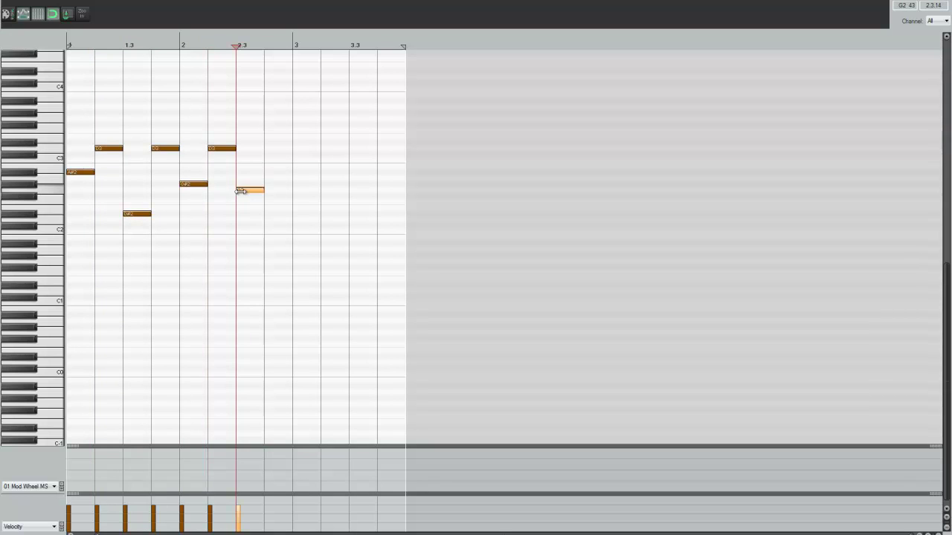
{"action": "left_click", "coordinate": [88, 185]}
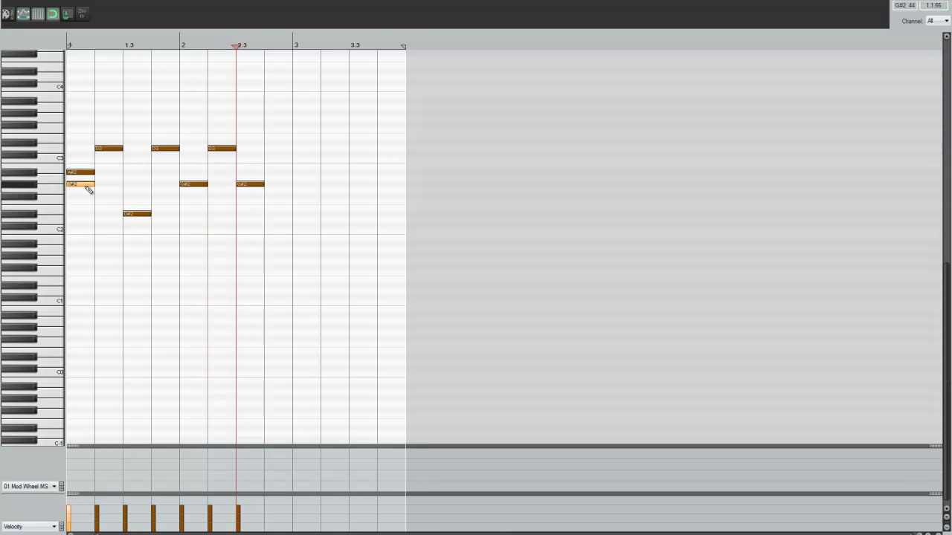
Play the pattern from its start, add a one-beat C#3 on beat 4 of measure 2 and slightly lower the third note's velocity
{"action": "left_click", "coordinate": [69, 42]}
{"action": "key", "text": "space"}
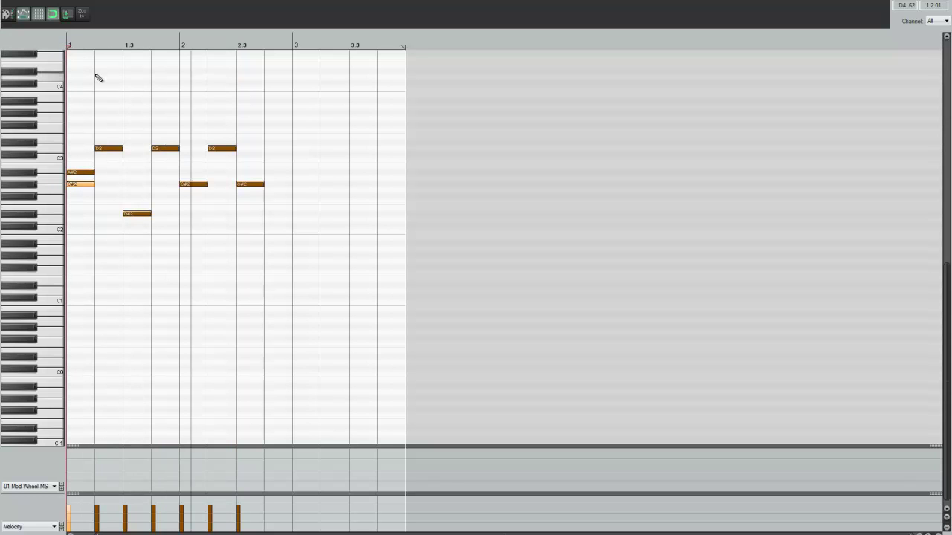
{"action": "key", "text": "space"}
{"action": "left_click", "coordinate": [273, 155]}
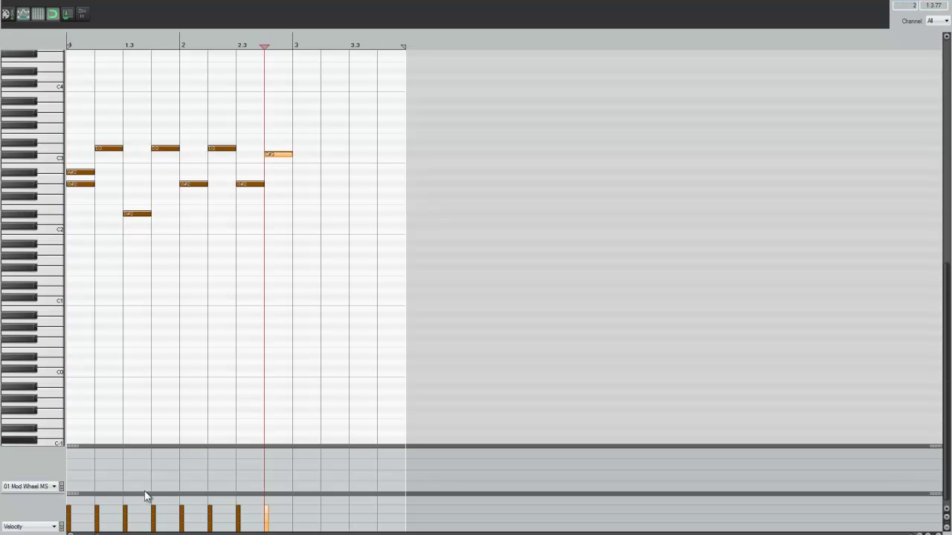
{"action": "left_click_drag", "start_coordinate": [327, 98], "coordinate": [10, 281]}
{"action": "left_click_drag", "start_coordinate": [126, 513], "coordinate": [126, 522]}
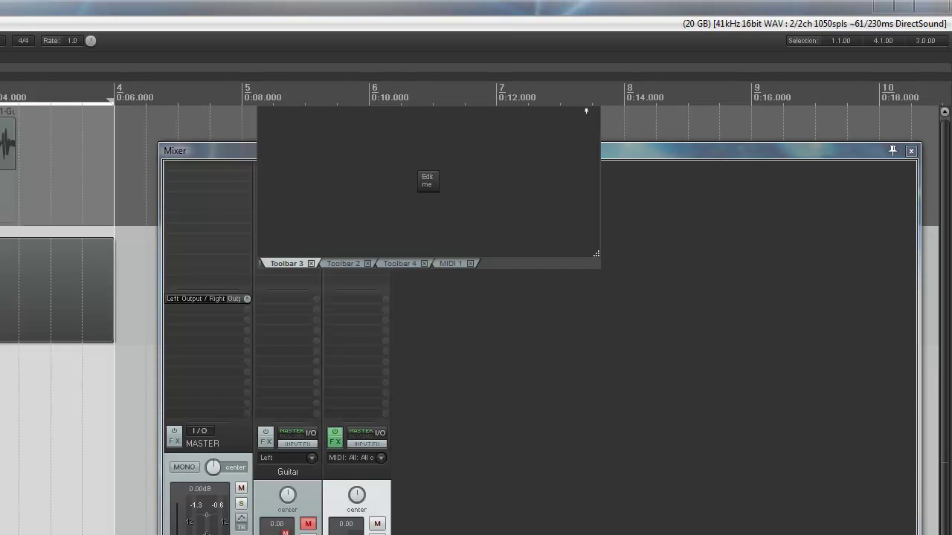
Select the MIDI item in the arrangement, open track 2's FX chain and move its window clear of the track controls
{"action": "left_click", "coordinate": [56, 290]}
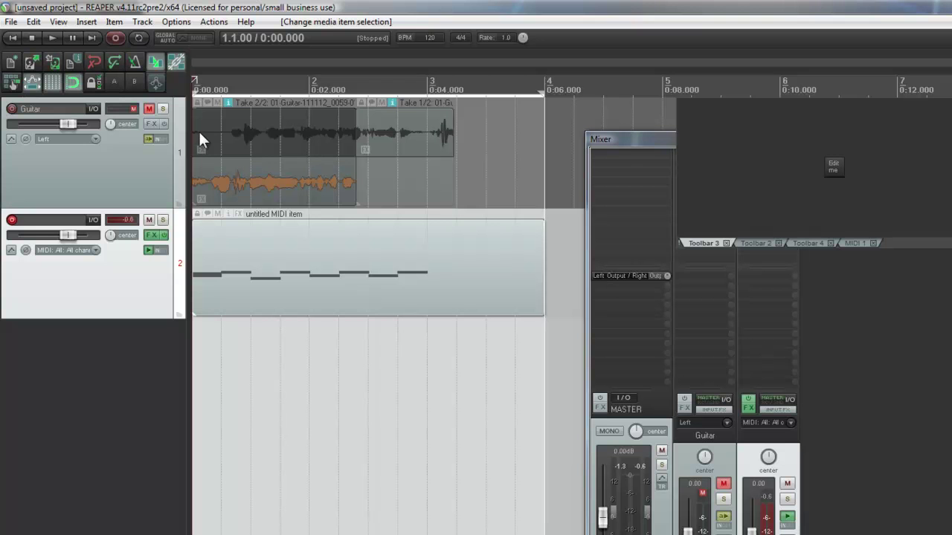
{"action": "left_click", "coordinate": [153, 236]}
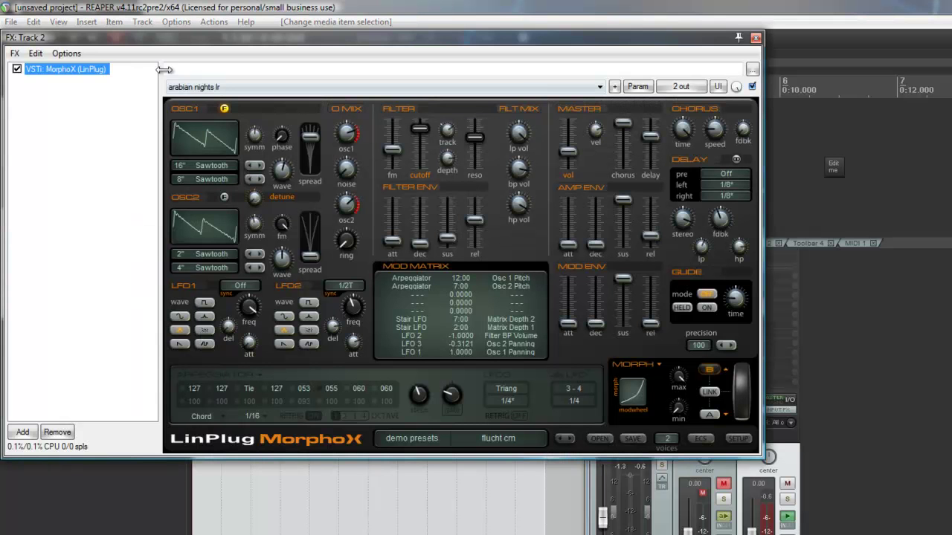
{"action": "left_click_drag", "start_coordinate": [158, 40], "coordinate": [342, 93]}
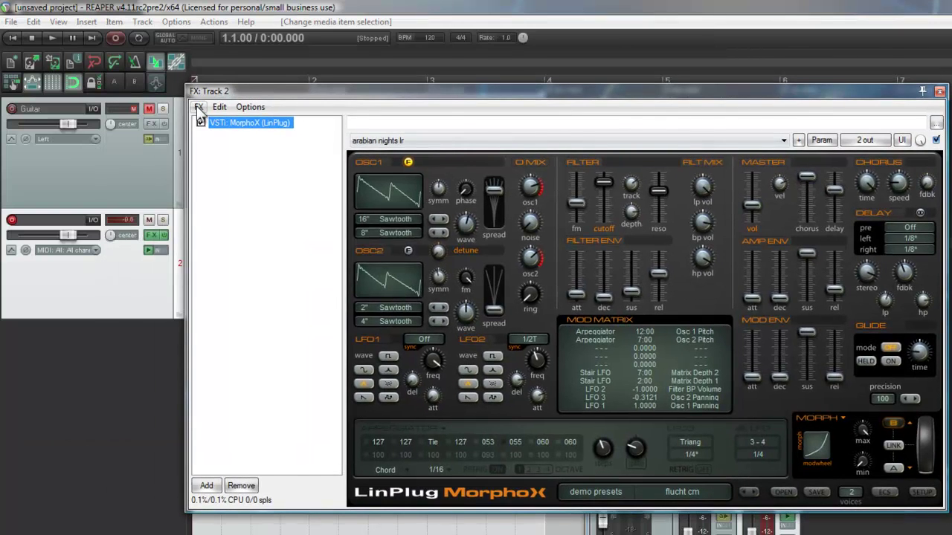
Open the Add FX browser for track 2 and browse the list of all plug-ins through to the JS effects
{"action": "left_click", "coordinate": [199, 107]}
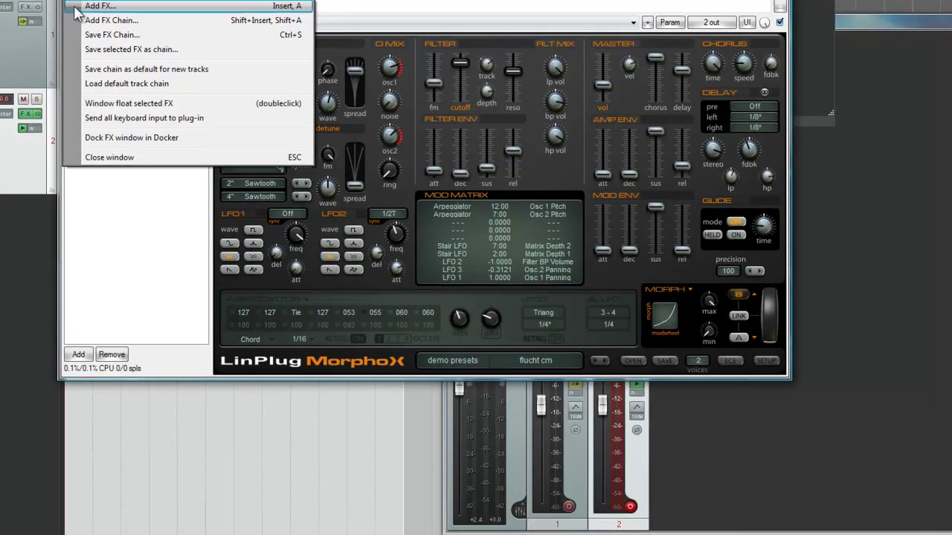
{"action": "left_click", "coordinate": [201, 123]}
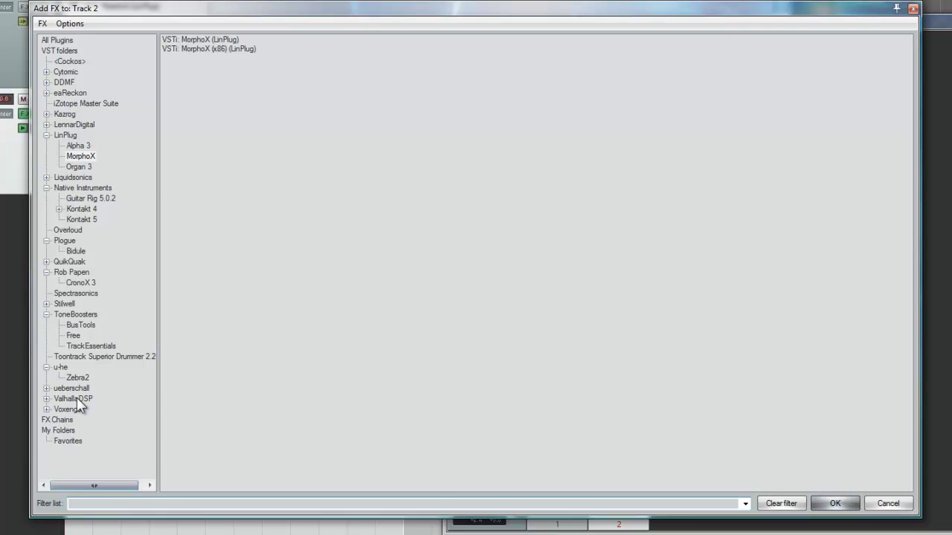
{"action": "key", "text": "Home"}
{"action": "left_click_drag", "start_coordinate": [245, 486], "coordinate": [354, 488]}
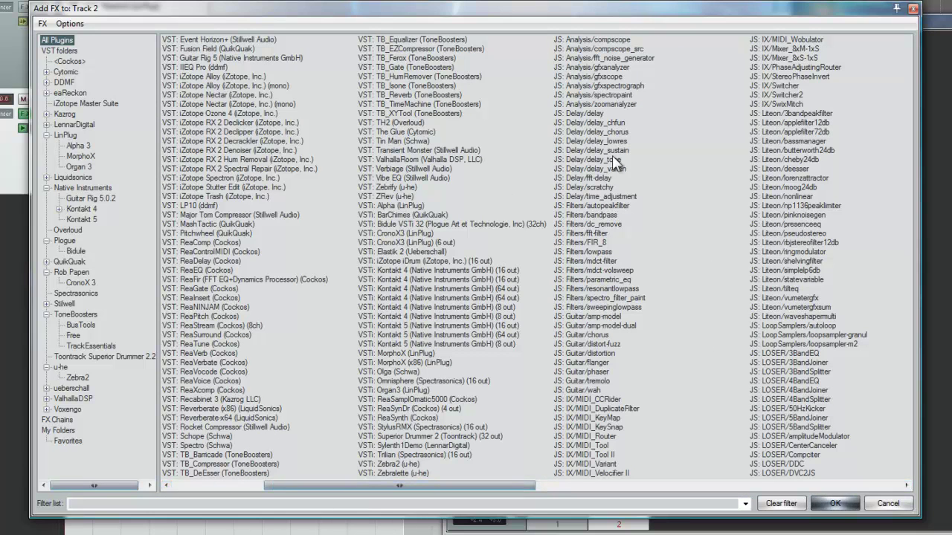
{"action": "left_click", "coordinate": [616, 141]}
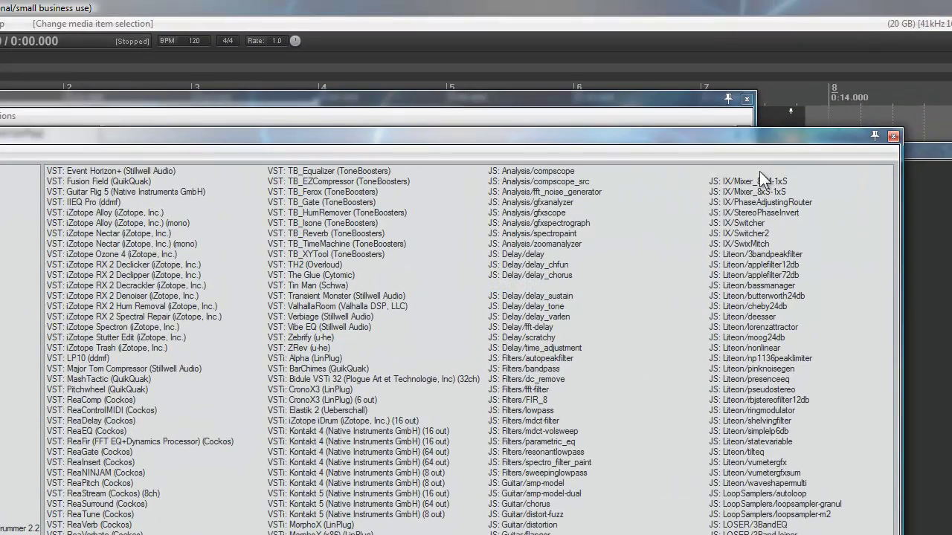
Add the JS IX/MIDI_Wobulator effect to track 2, set its LFO Frequency to 0.0 and close the FX windows
{"action": "double_click", "coordinate": [761, 160]}
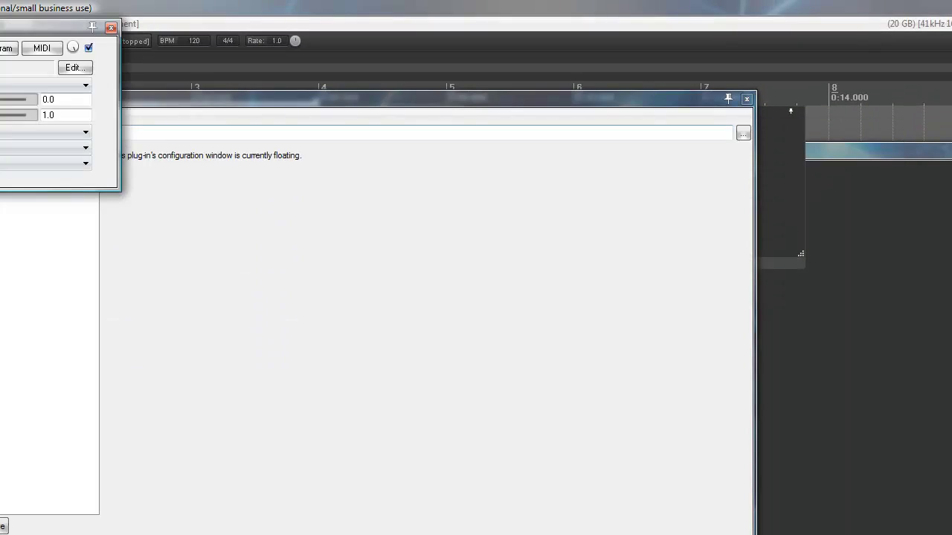
{"action": "left_click_drag", "start_coordinate": [1, 28], "coordinate": [360, 188]}
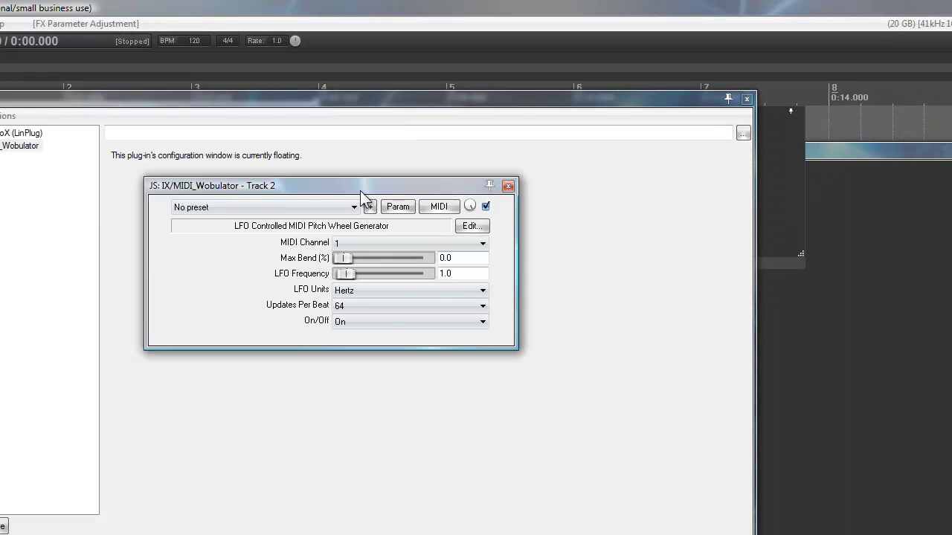
{"action": "left_click", "coordinate": [309, 206]}
{"action": "left_click", "coordinate": [309, 206]}
{"action": "mouse_move", "coordinate": [344, 259]}
{"action": "left_mouse_down"}
{"action": "mouse_move", "coordinate": [376, 260]}
{"action": "mouse_move", "coordinate": [339, 259]}
{"action": "mouse_move", "coordinate": [362, 274]}
{"action": "mouse_move", "coordinate": [338, 274]}
{"action": "left_mouse_up"}
{"action": "left_click", "coordinate": [508, 186]}
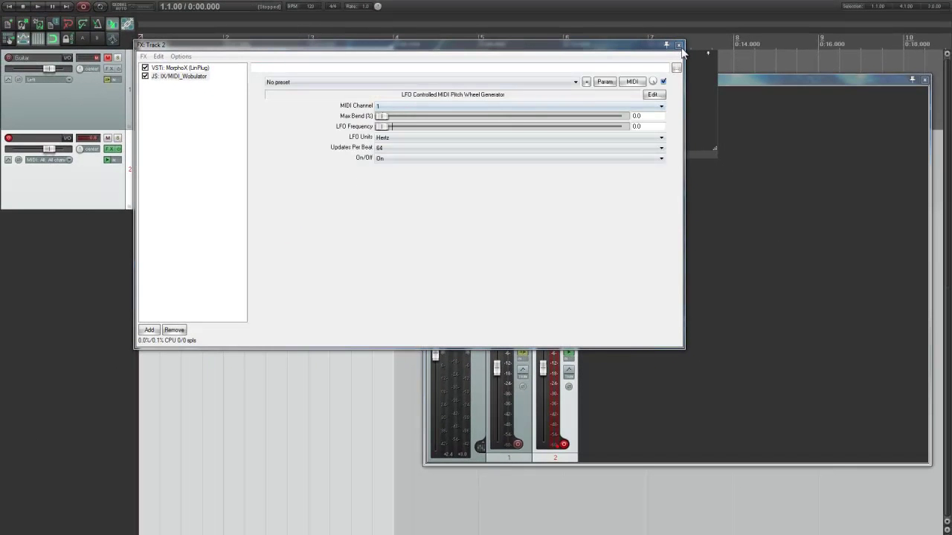
{"action": "left_click", "coordinate": [679, 46]}
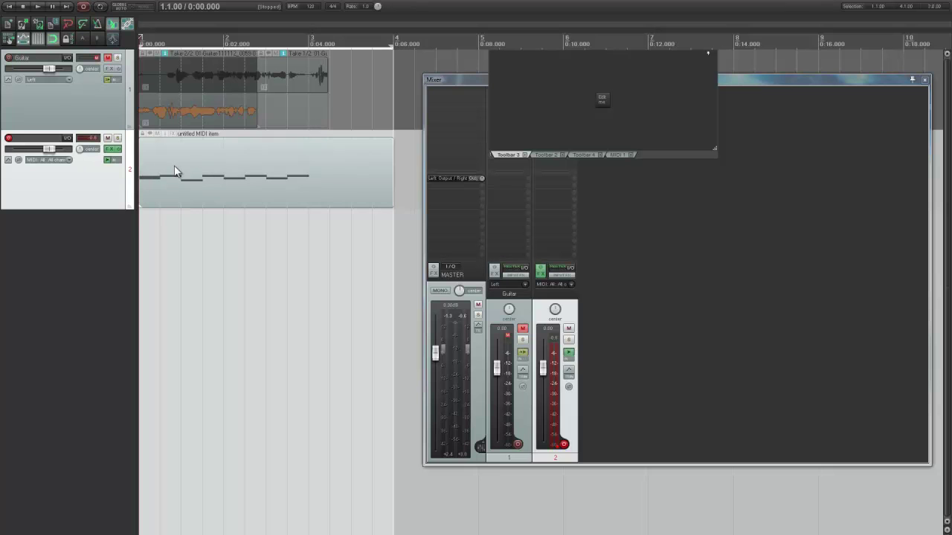
Insert two new tracks below track 2 and enlarge track 4 until its full controls fit
{"action": "double_click", "coordinate": [58, 237]}
{"action": "double_click", "coordinate": [89, 245]}
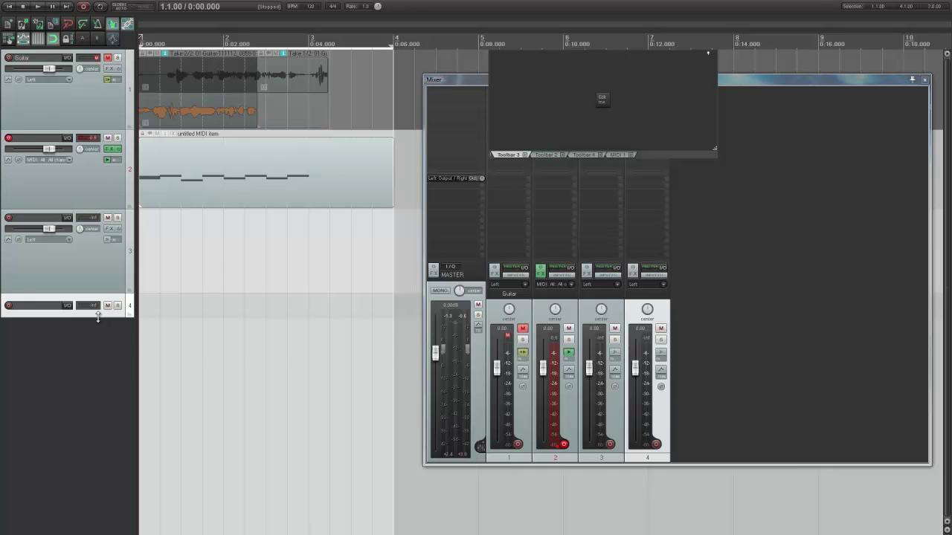
{"action": "left_click_drag", "start_coordinate": [97, 316], "coordinate": [91, 357]}
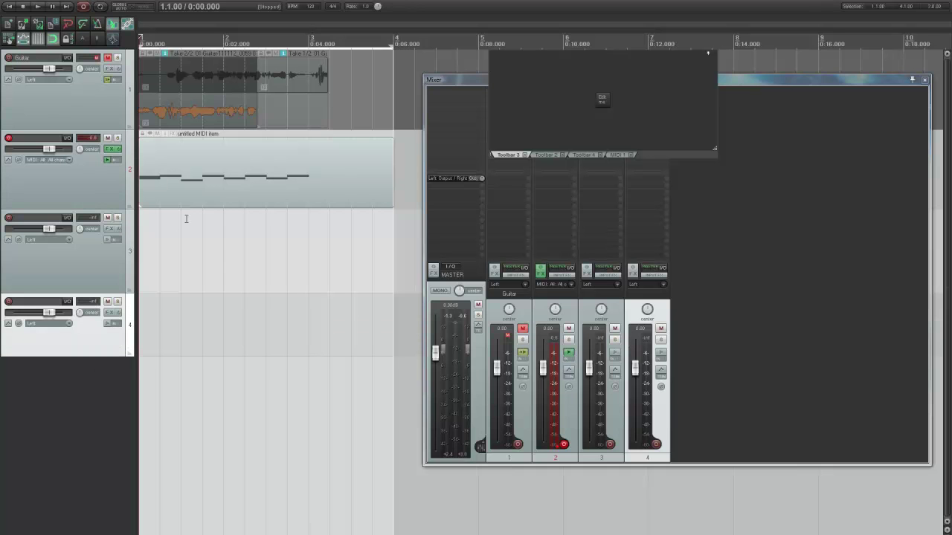
Move the MIDI item from track 2 down to track 3 and play it briefly from the start
{"action": "left_click_drag", "start_coordinate": [175, 164], "coordinate": [155, 258]}
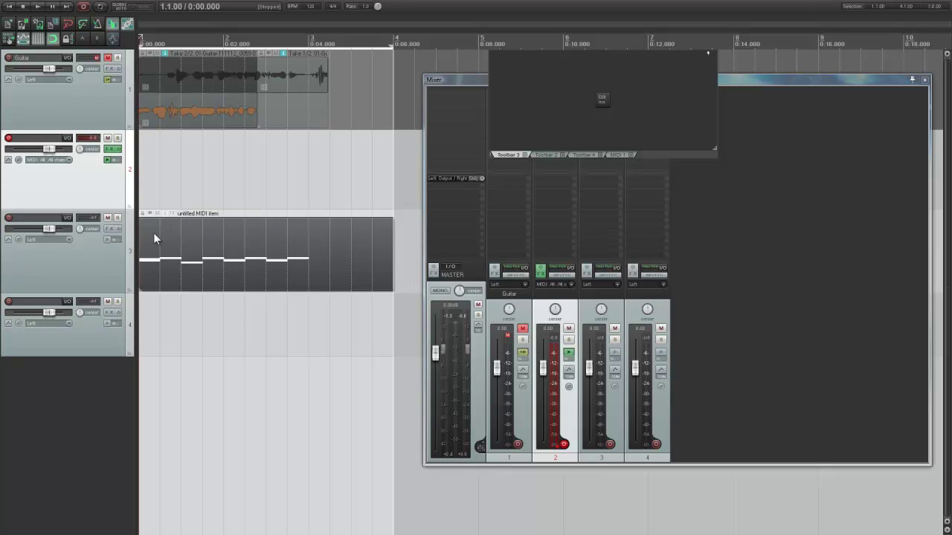
{"action": "key", "text": "space"}
{"action": "key", "text": "space"}
Open the MIDI item's source properties, switch Send as channel on and off again, and cancel both properties dialogs
{"action": "right_click", "coordinate": [165, 242]}
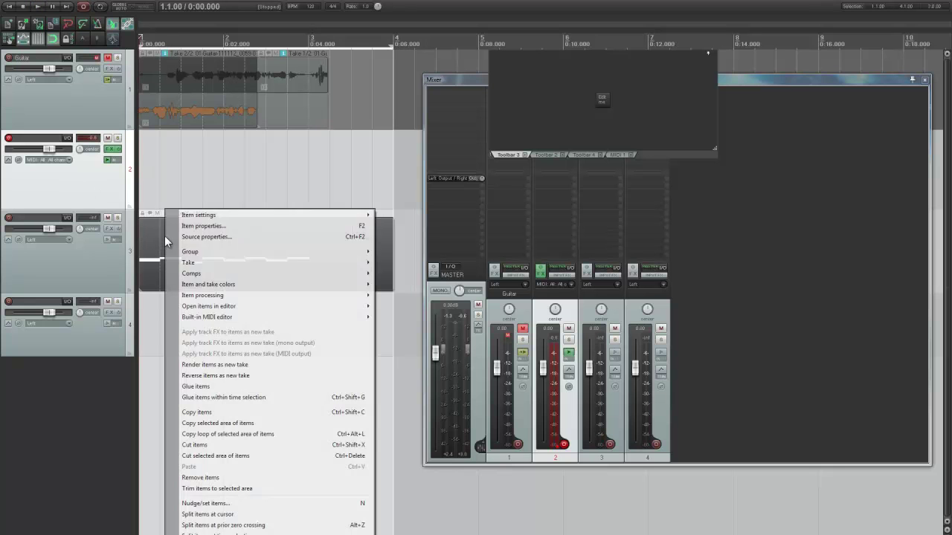
{"action": "left_click", "coordinate": [226, 226]}
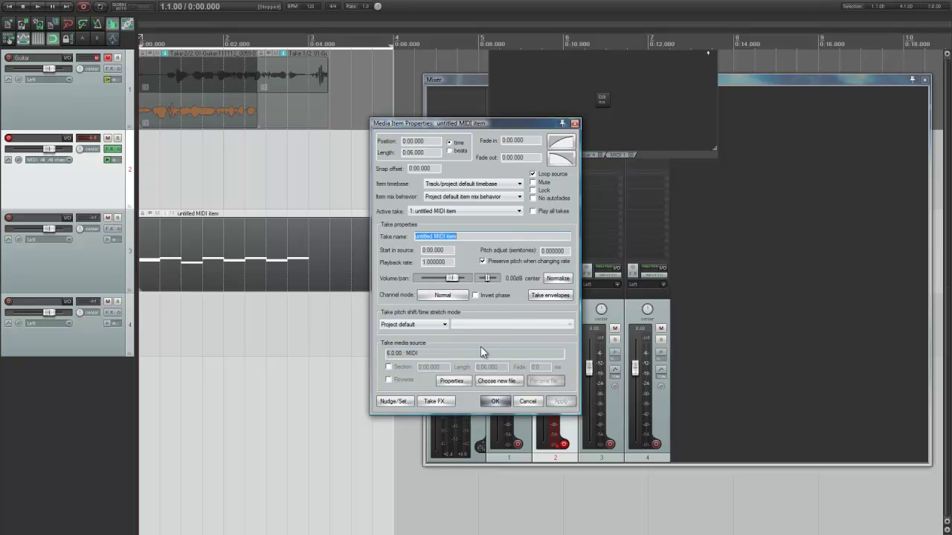
{"action": "left_click", "coordinate": [451, 381]}
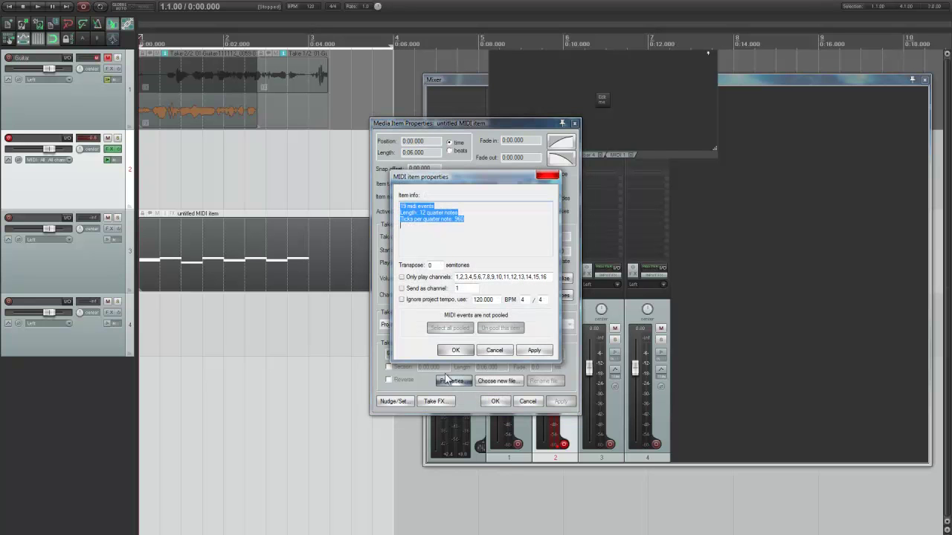
{"action": "left_click", "coordinate": [431, 290]}
{"action": "double_click", "coordinate": [457, 288]}
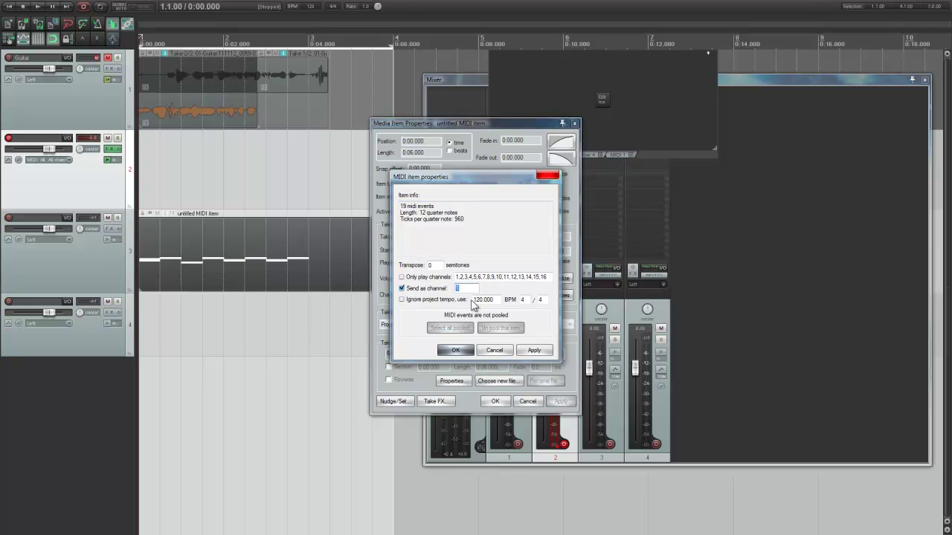
{"action": "left_click", "coordinate": [416, 289]}
{"action": "left_click", "coordinate": [418, 292]}
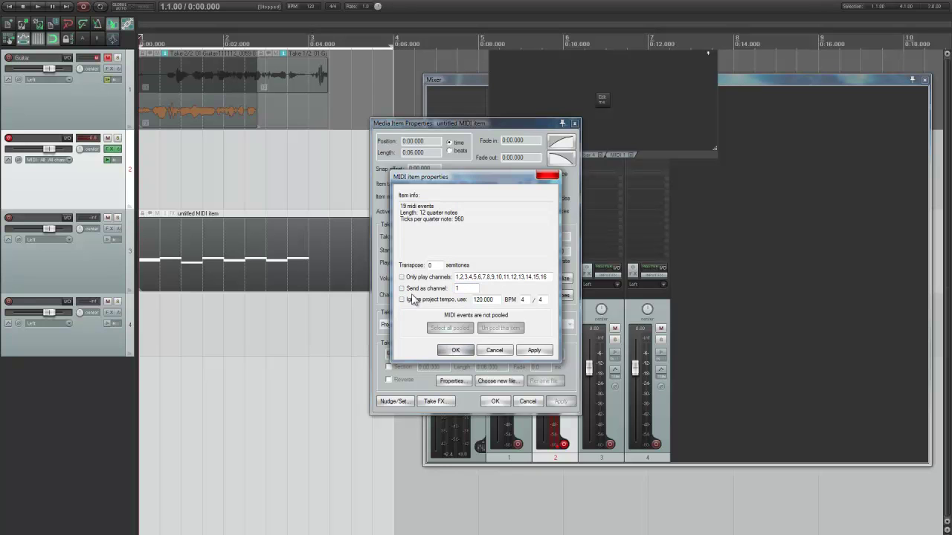
{"action": "left_click", "coordinate": [496, 351]}
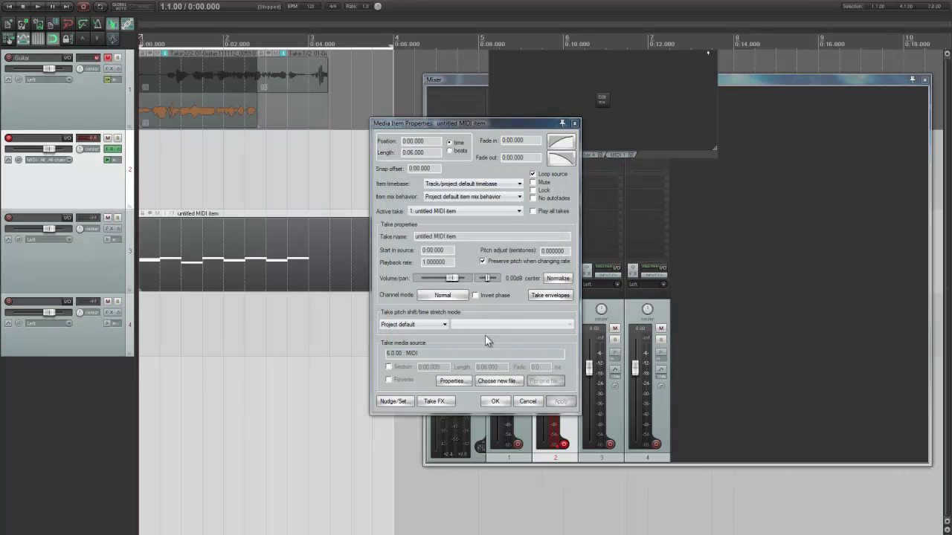
{"action": "left_click", "coordinate": [527, 401]}
Move the MIDI item from track 3 back up to track 2 at the project start
{"action": "left_click", "coordinate": [194, 257]}
{"action": "left_click_drag", "start_coordinate": [191, 253], "coordinate": [196, 192]}
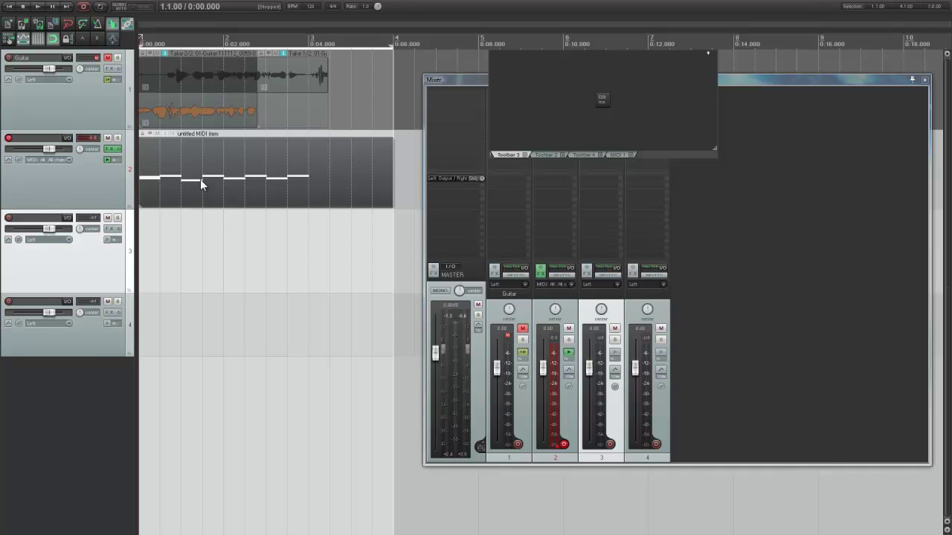
{"action": "left_click_drag", "start_coordinate": [205, 145], "coordinate": [187, 180]}
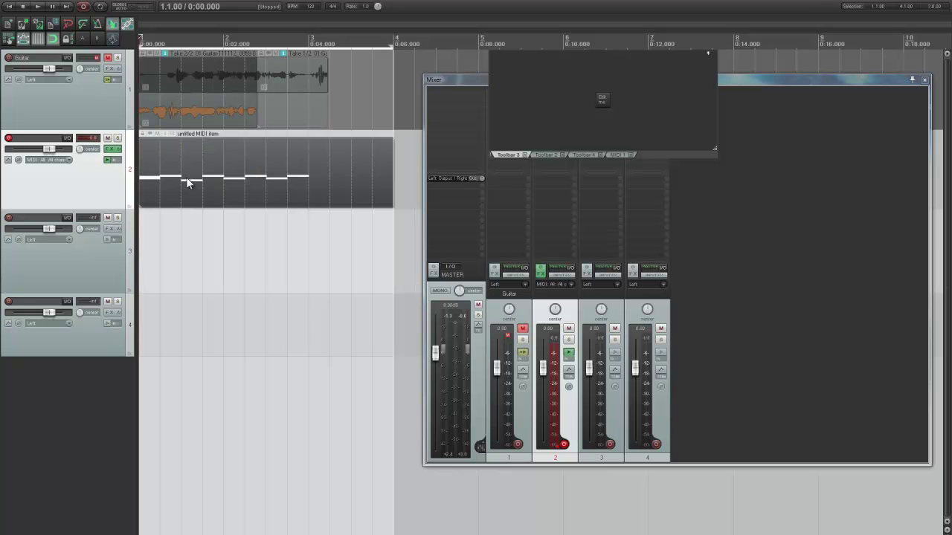
{"action": "mouse_move", "coordinate": [186, 178]}
{"action": "left_mouse_down"}
{"action": "mouse_move", "coordinate": [187, 226]}
{"action": "mouse_move", "coordinate": [180, 186]}
{"action": "left_mouse_up"}
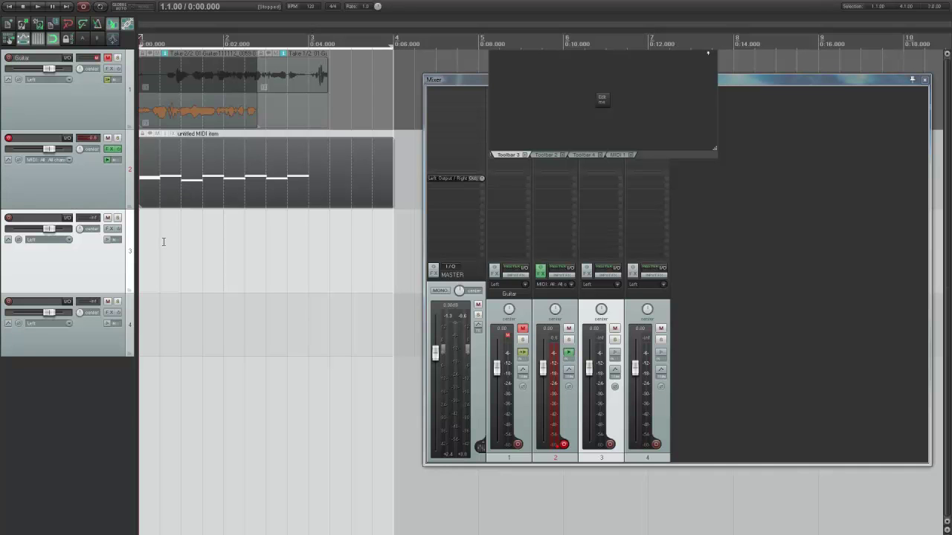
Reopen track 2's FX chain and remove the MIDI_Wobulator effect, leaving MorphoX selected
{"action": "left_click", "coordinate": [82, 167]}
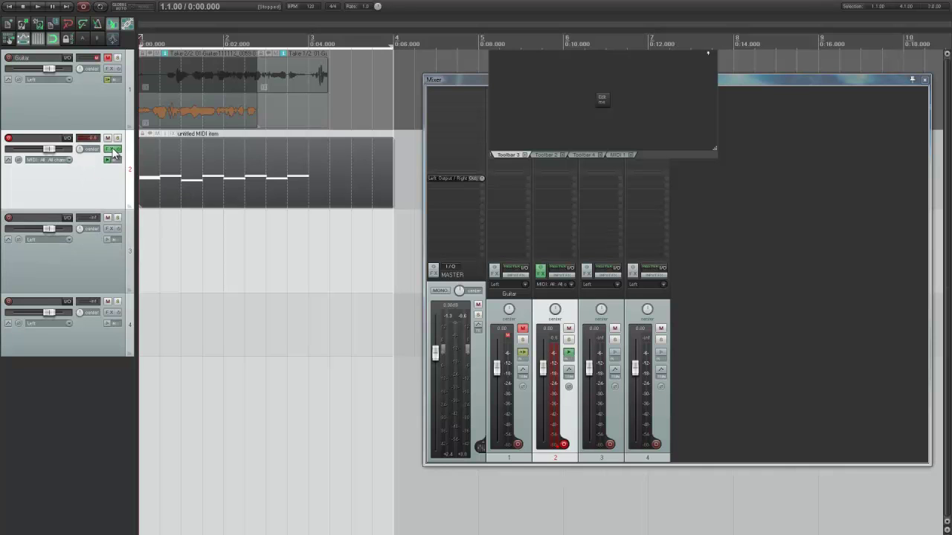
{"action": "left_click", "coordinate": [113, 149]}
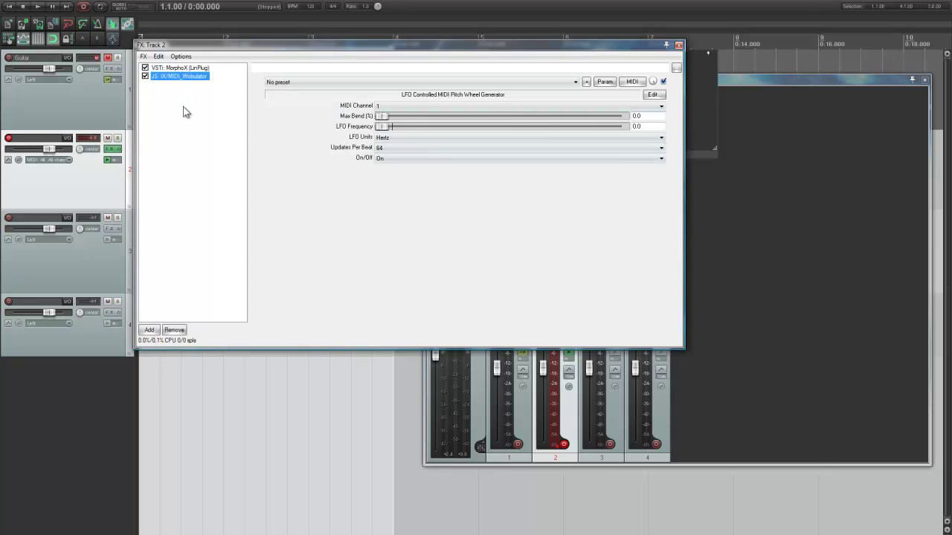
{"action": "left_click", "coordinate": [182, 68]}
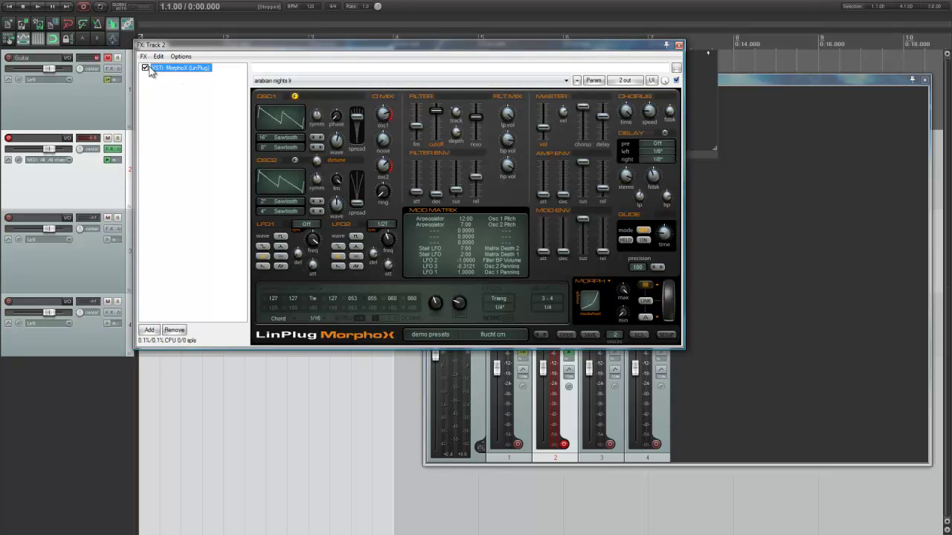
Add iZotope Ozone 4 to track 2's FX chain in demo mode and close its floating window
{"action": "left_click", "coordinate": [144, 56]}
{"action": "left_click", "coordinate": [163, 67]}
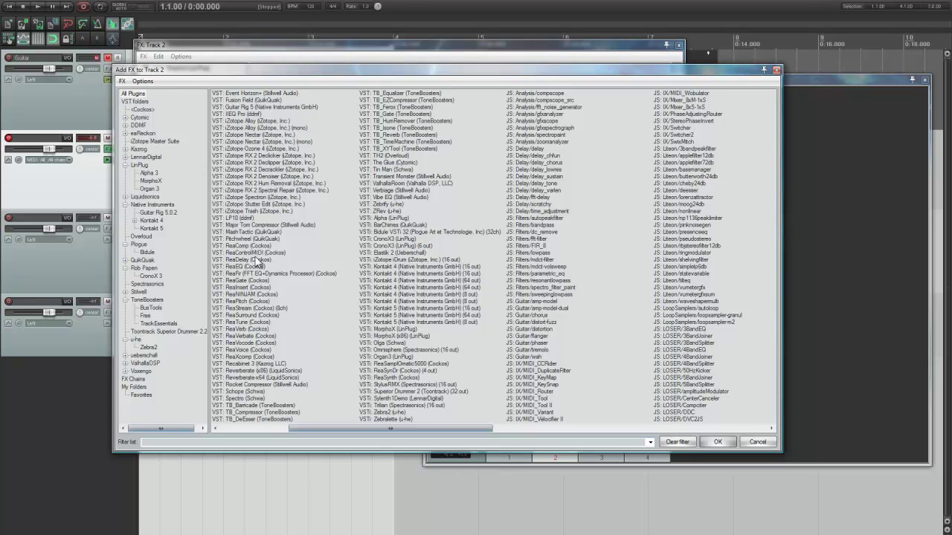
{"action": "left_click", "coordinate": [262, 149]}
{"action": "double_click", "coordinate": [262, 149]}
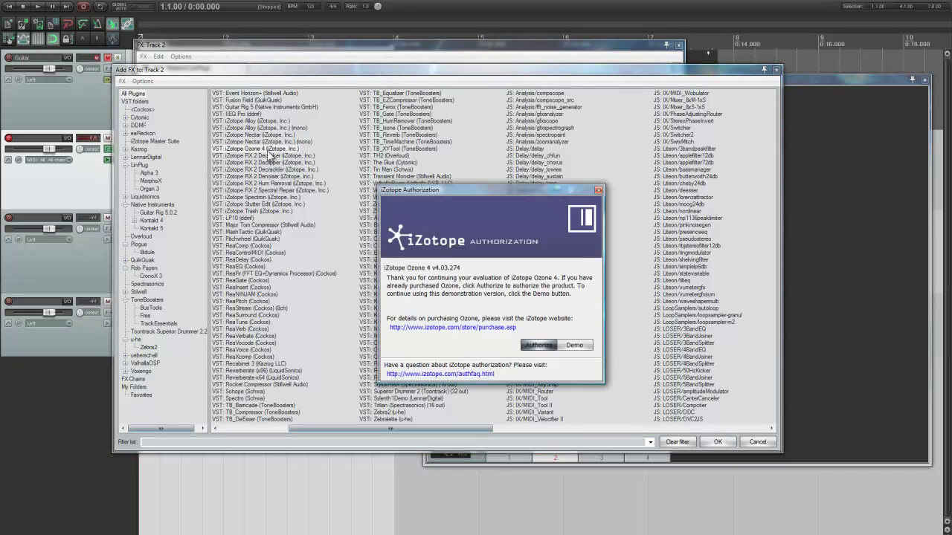
{"action": "left_click", "coordinate": [572, 346]}
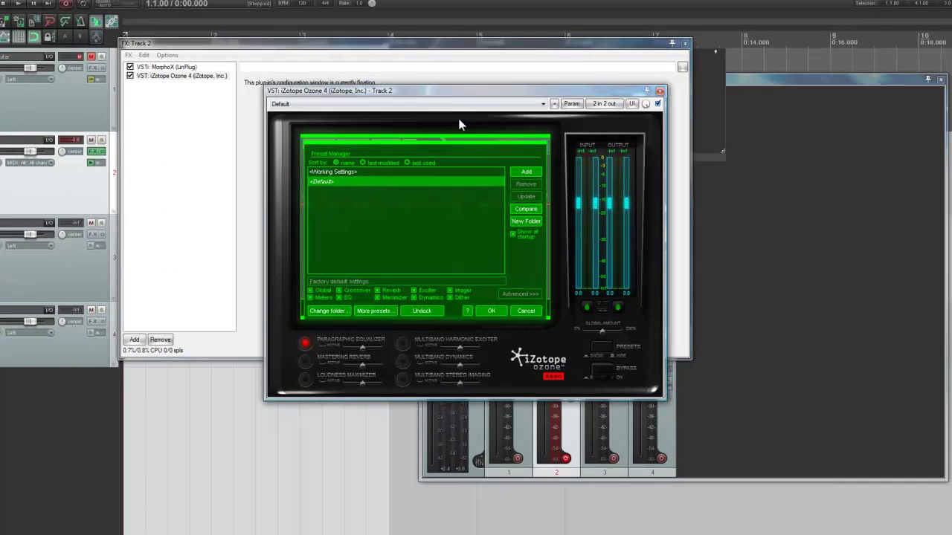
{"action": "left_click_drag", "start_coordinate": [432, 90], "coordinate": [472, 86]}
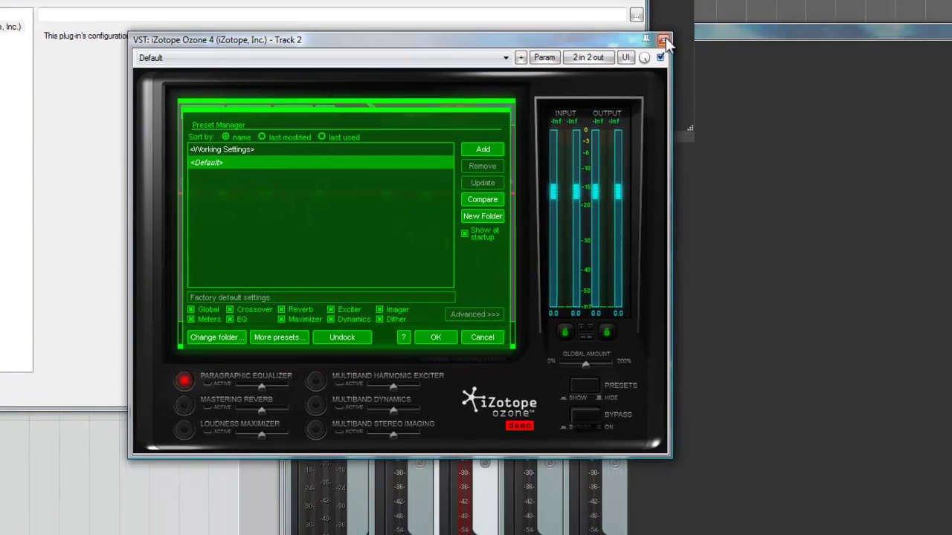
{"action": "left_click", "coordinate": [782, 85]}
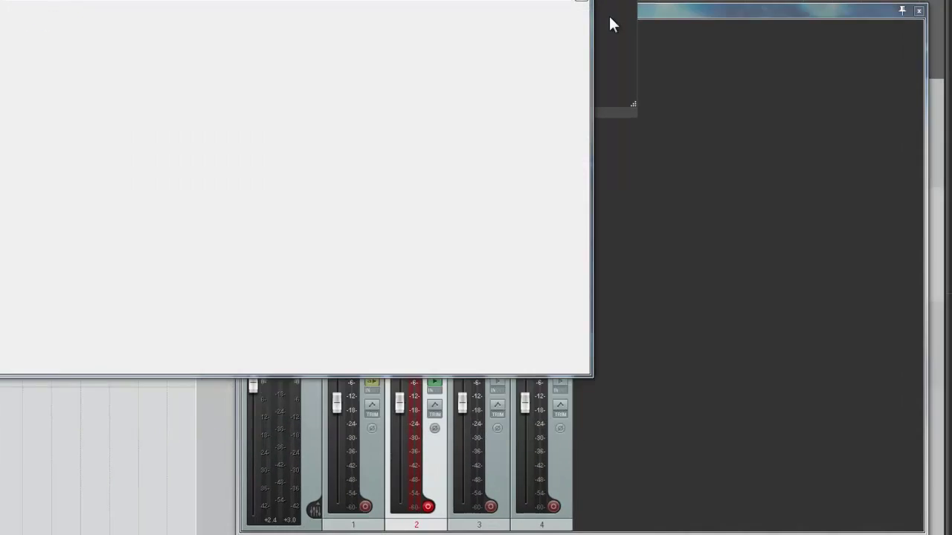
Bring the mixer forward over the FX chain window and add a send from track 2 to track 4
{"action": "left_click", "coordinate": [833, 105]}
{"action": "left_click_drag", "start_coordinate": [675, 16], "coordinate": [573, 10]}
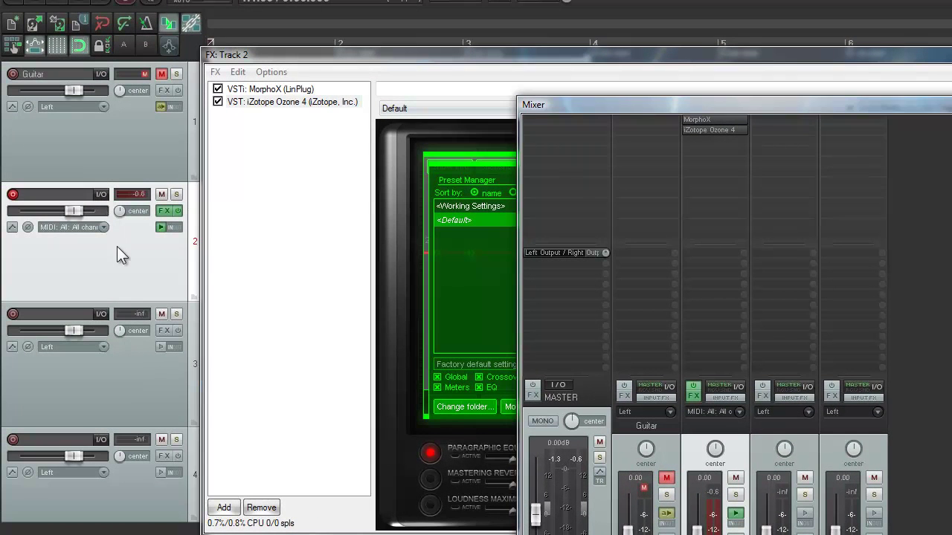
{"action": "left_click", "coordinate": [101, 194]}
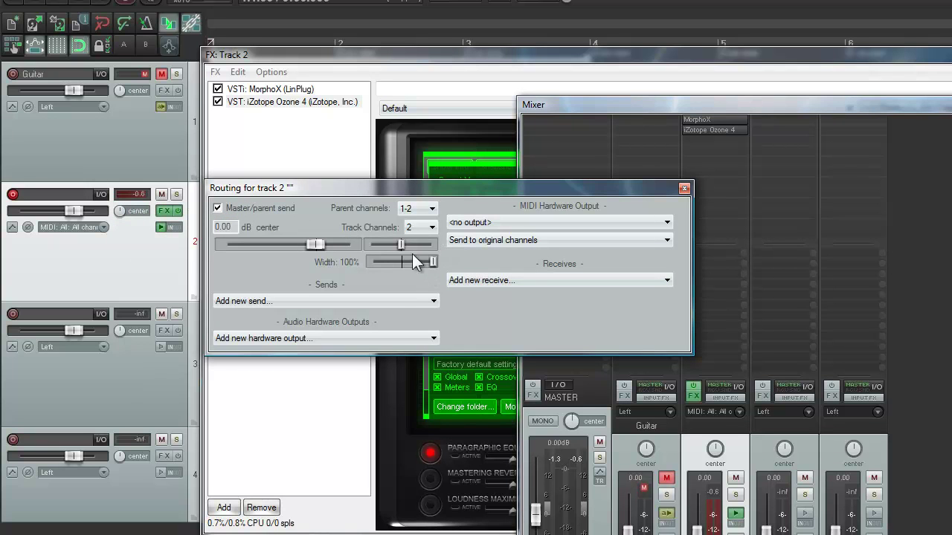
{"action": "left_click", "coordinate": [333, 298]}
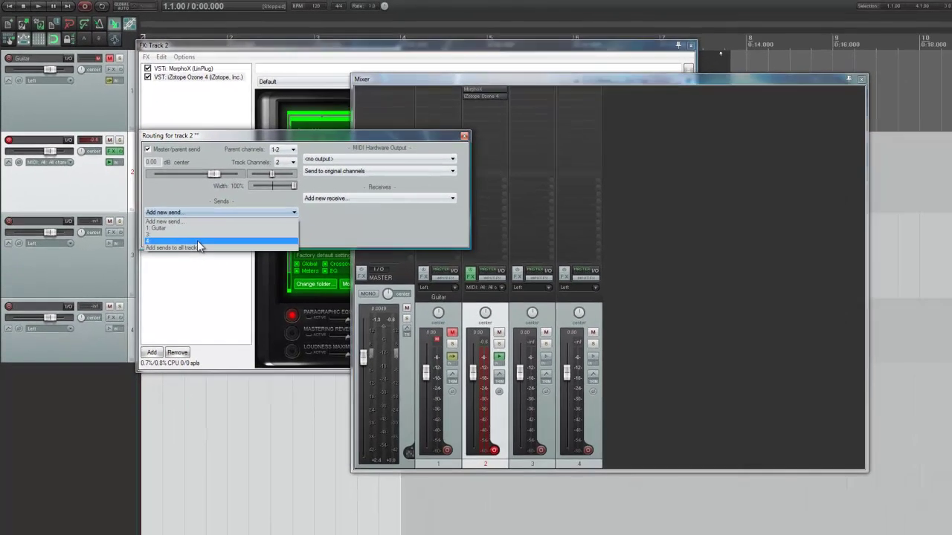
{"action": "left_click", "coordinate": [291, 343]}
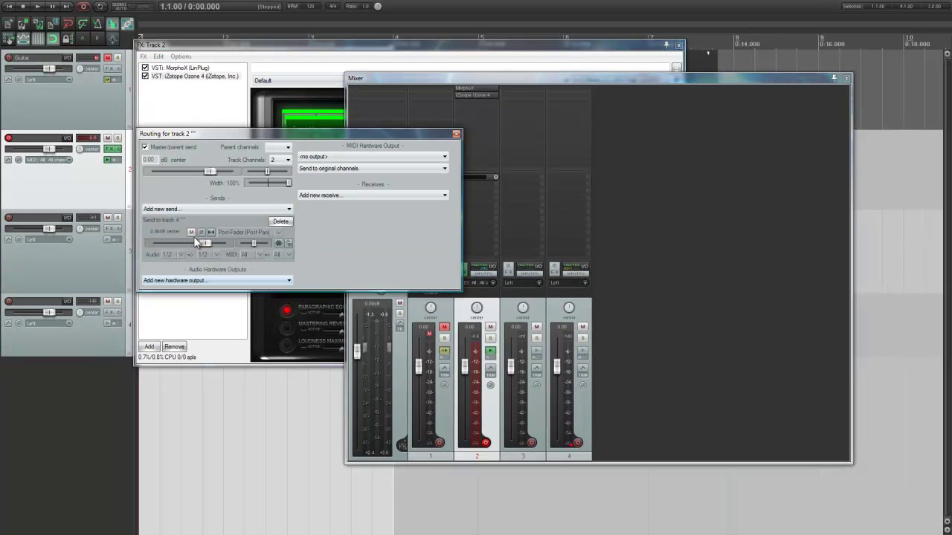
{"action": "left_click", "coordinate": [456, 134]}
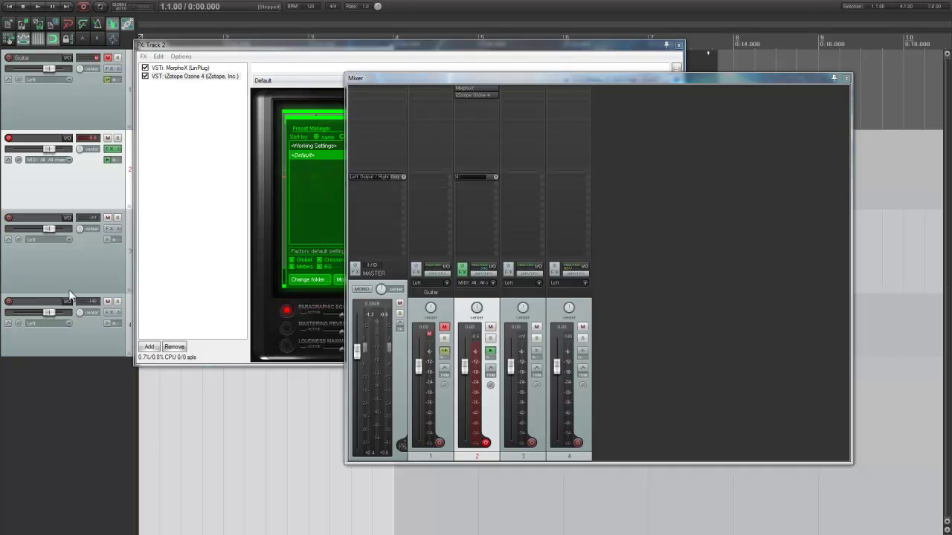
Select tracks 2 to 4 and nest them as child tracks in a folder under the Guitar track
{"action": "left_click", "coordinate": [92, 351]}
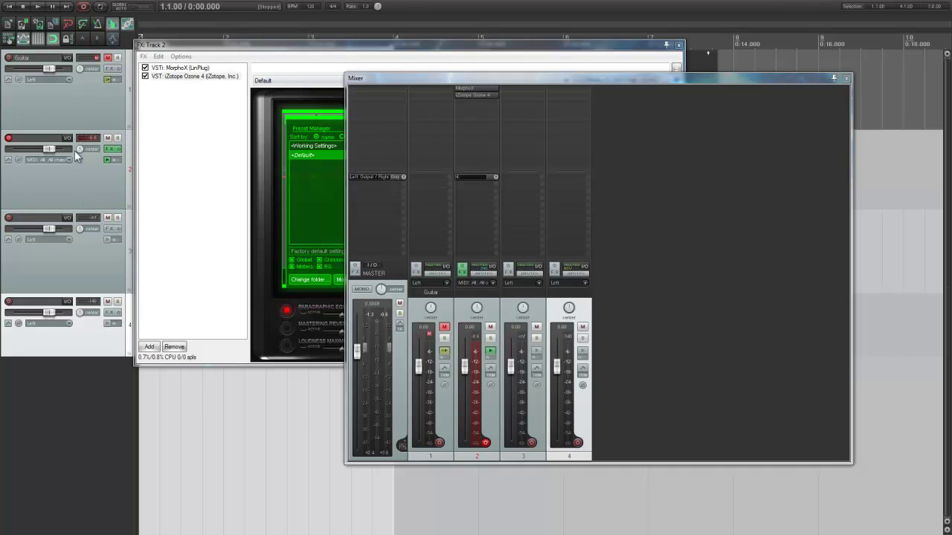
{"action": "left_click", "coordinate": [82, 191], "text": "shift"}
{"action": "left_click_drag", "start_coordinate": [81, 190], "coordinate": [58, 105]}
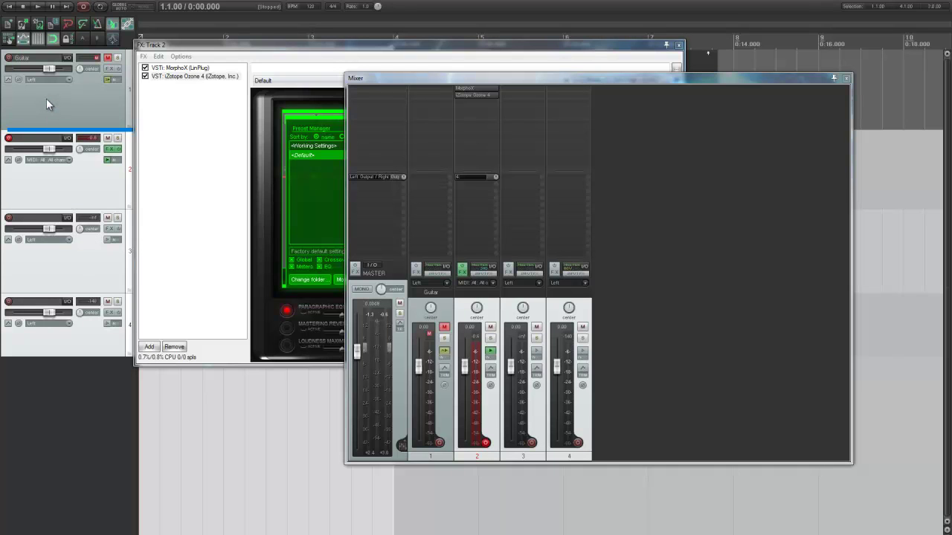
{"action": "left_click_drag", "start_coordinate": [46, 98], "coordinate": [54, 106]}
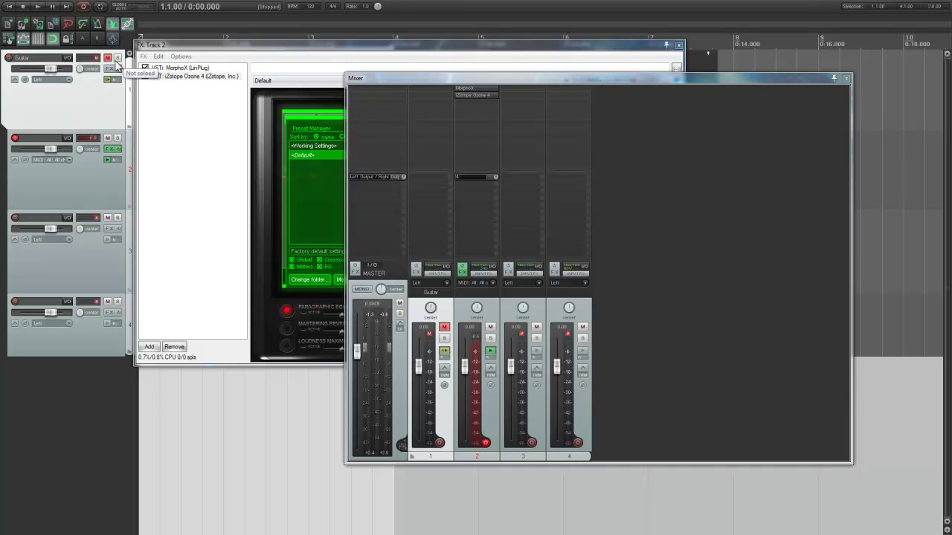
Select track 4, move the FX chain window clear of the arrangement and disarm track 2 for recording
{"action": "left_click", "coordinate": [91, 175]}
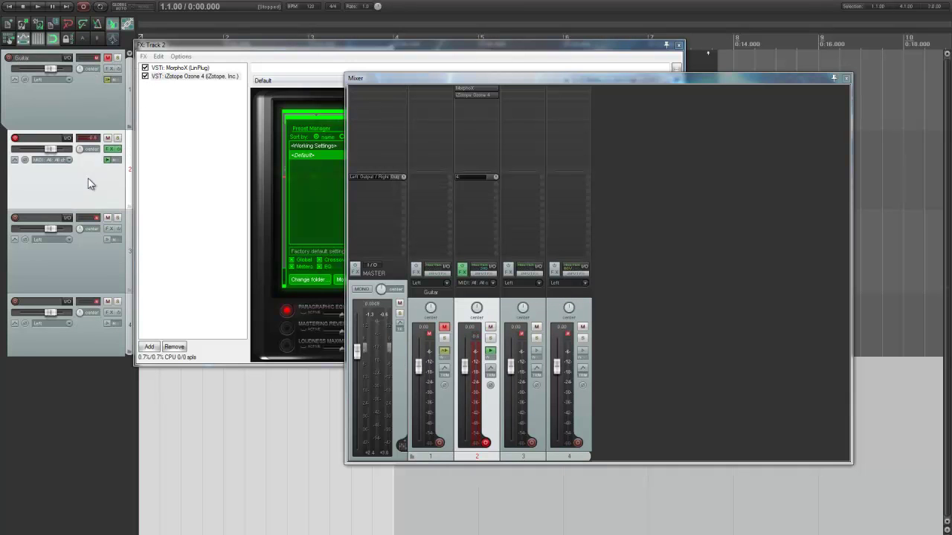
{"action": "left_click", "coordinate": [71, 333]}
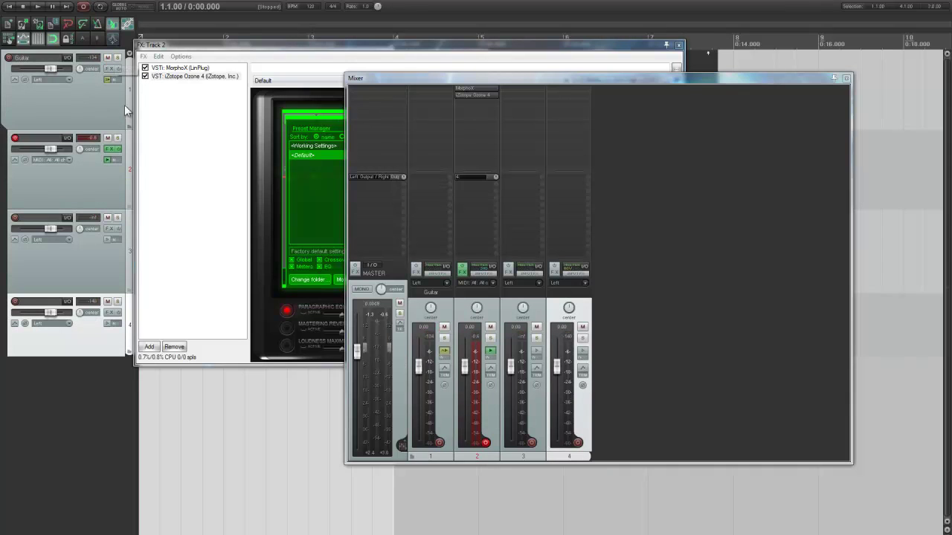
{"action": "left_click_drag", "start_coordinate": [175, 46], "coordinate": [459, 117]}
{"action": "left_click", "coordinate": [15, 138]}
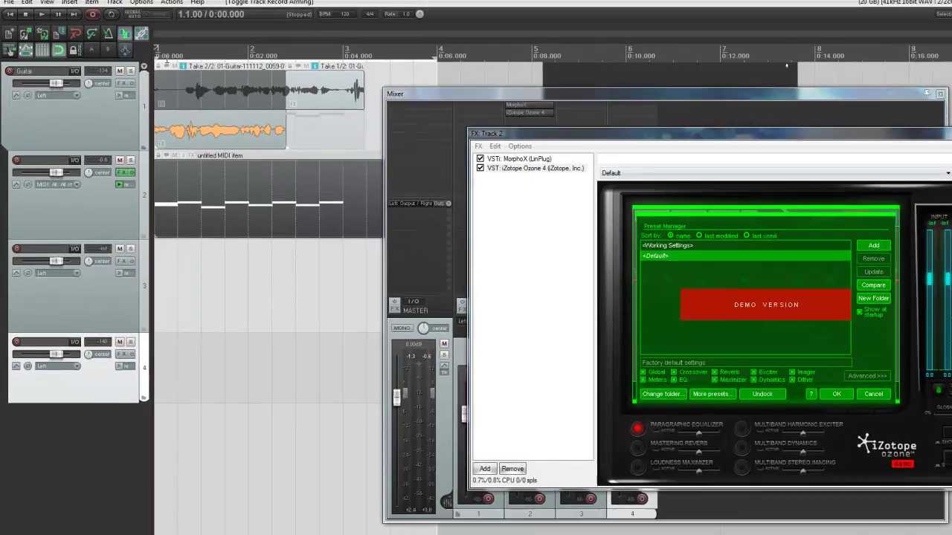
Delete the recorded guitar items from the Guitar track and play the project before and after the deletion
{"action": "key", "text": "space"}
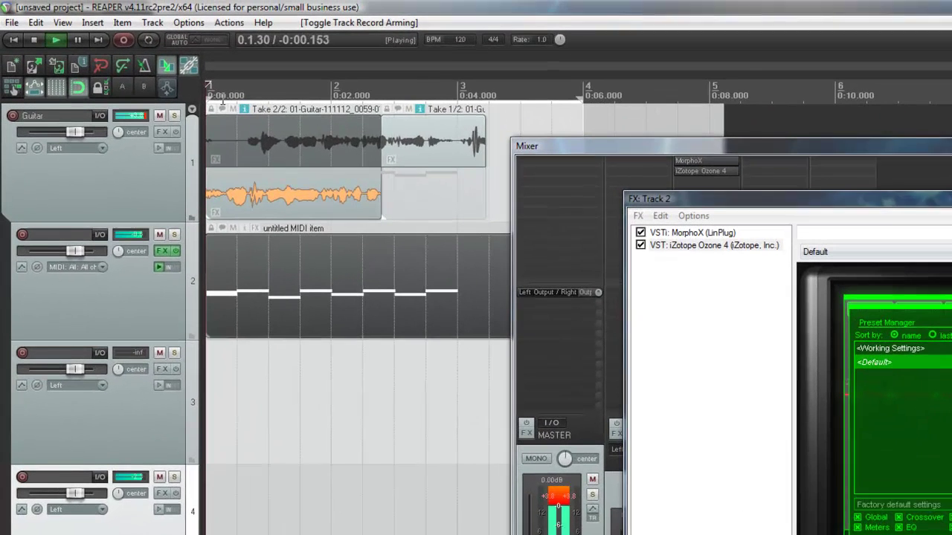
{"action": "key", "text": "space"}
{"action": "left_click_drag", "start_coordinate": [210, 108], "coordinate": [416, 212]}
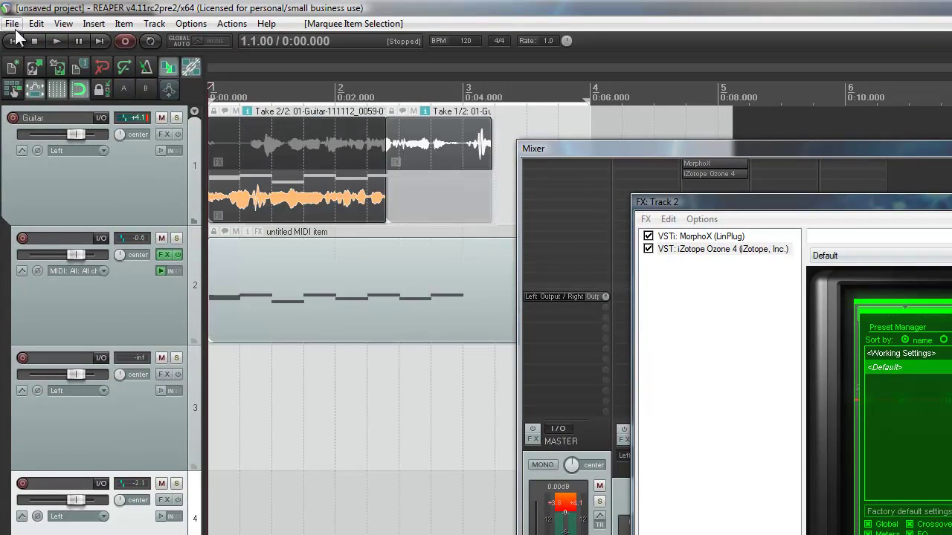
{"action": "key", "text": "Delete"}
{"action": "key", "text": "space"}
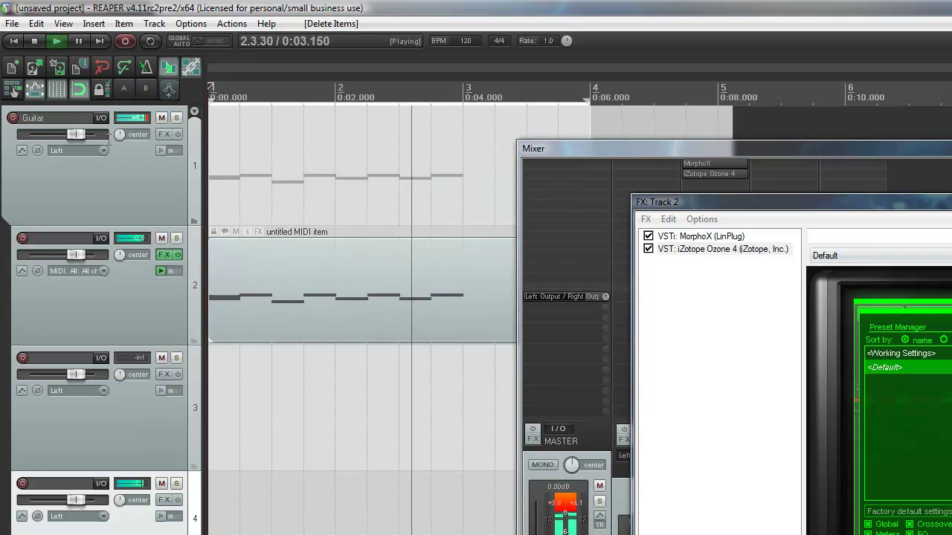
{"action": "key", "text": "space"}
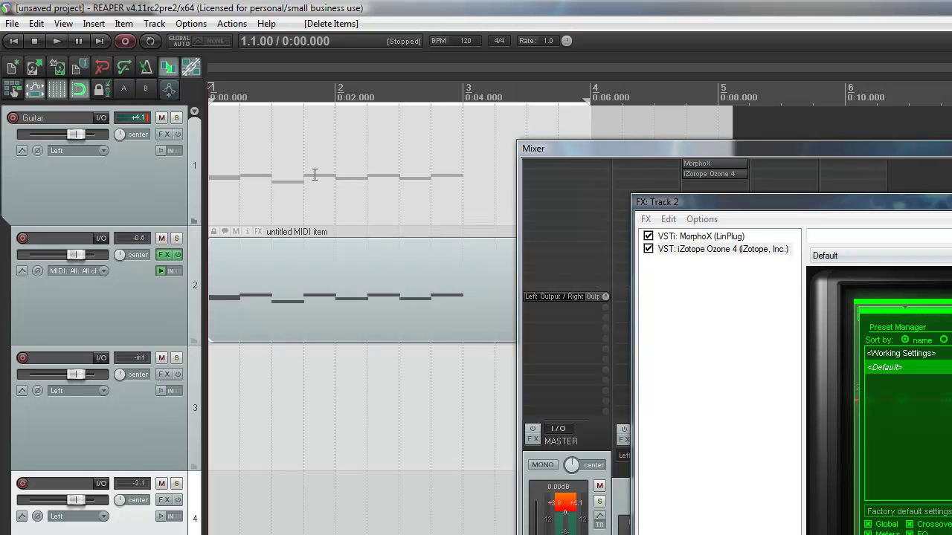
Select the Guitar folder track and bring the mixer forward over the FX chain window
{"action": "scroll", "coordinate": [290, 183], "scroll_direction": "up", "scroll_amount": 7}
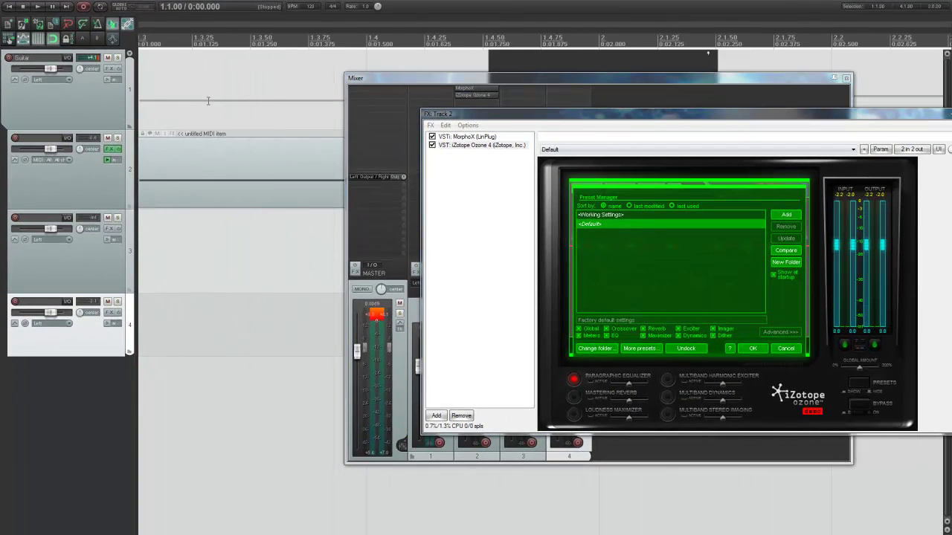
{"action": "scroll", "coordinate": [192, 110], "scroll_direction": "down", "scroll_amount": 7}
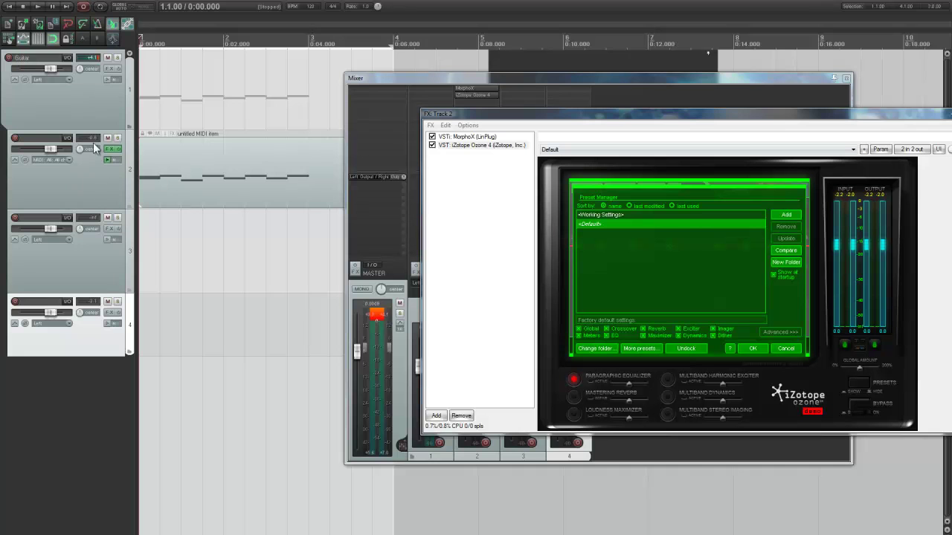
{"action": "left_click", "coordinate": [101, 101]}
{"action": "left_click_drag", "start_coordinate": [560, 85], "coordinate": [479, 67]}
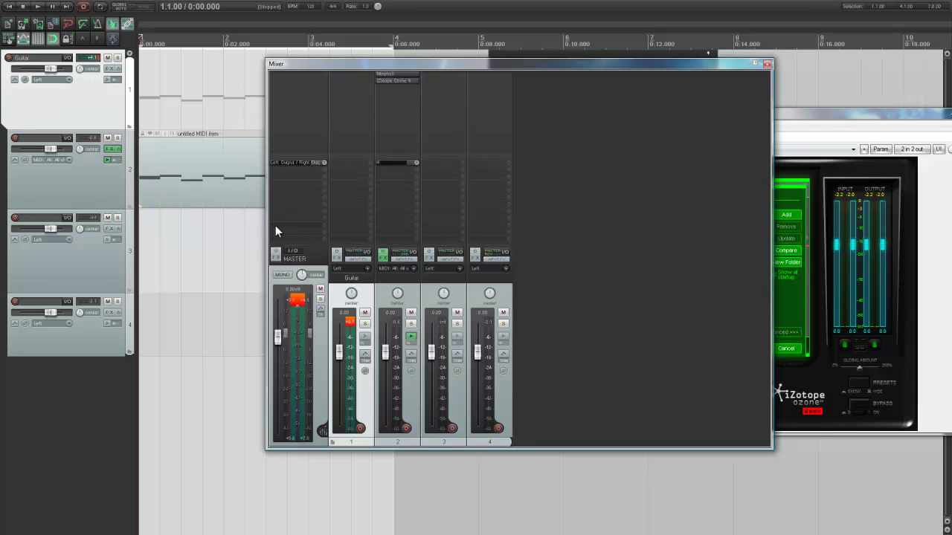
Nest tracks 3 and 4 in a folder under track 2, with track 4 nested one level deeper under track 3
{"action": "left_click", "coordinate": [92, 339]}
{"action": "left_click", "coordinate": [98, 251]}
{"action": "left_click", "coordinate": [65, 331]}
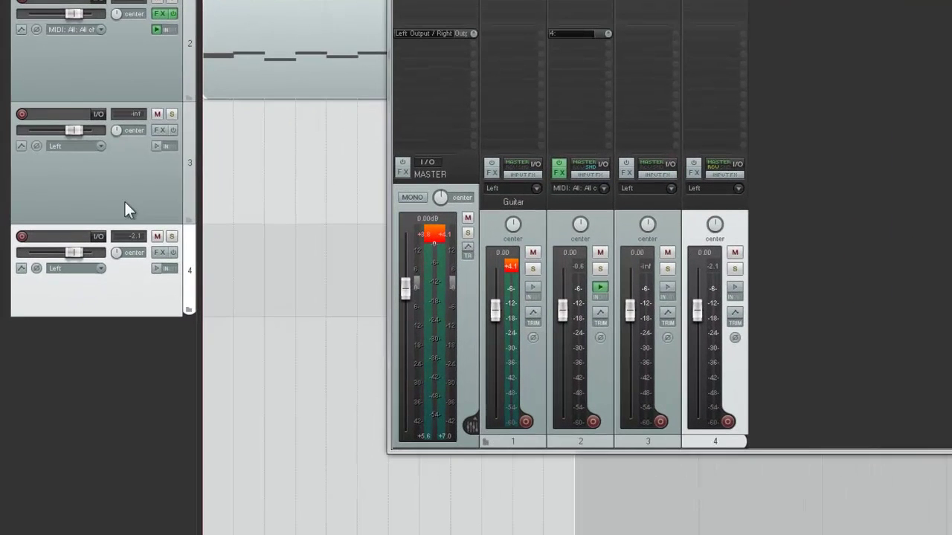
{"action": "left_click", "coordinate": [113, 196], "text": "ctrl"}
{"action": "left_click_drag", "start_coordinate": [91, 193], "coordinate": [108, 59]}
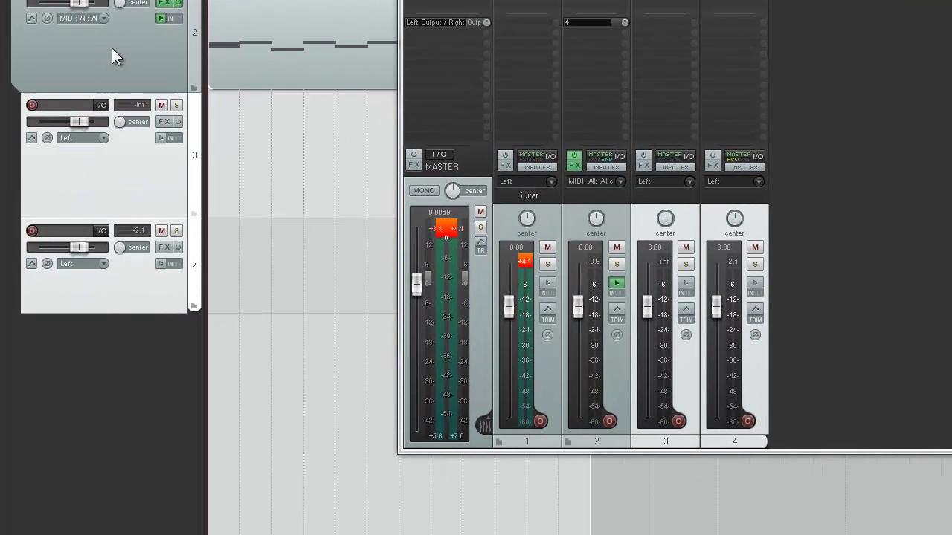
{"action": "left_click_drag", "start_coordinate": [103, 298], "coordinate": [132, 182]}
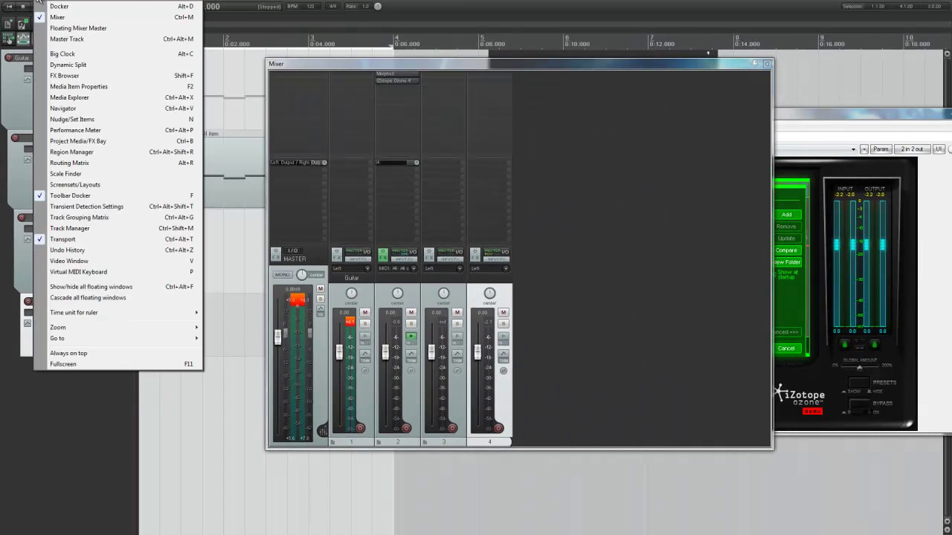
Open the Project Media/FX Bay, show its source media and open the Media Explorer from it
{"action": "left_click", "coordinate": [38, 2]}
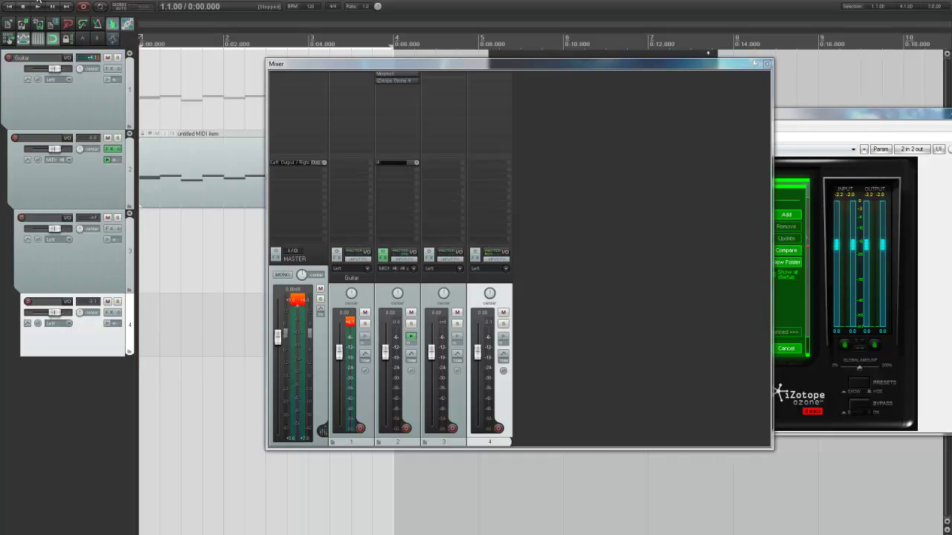
{"action": "left_click", "coordinate": [55, 2]}
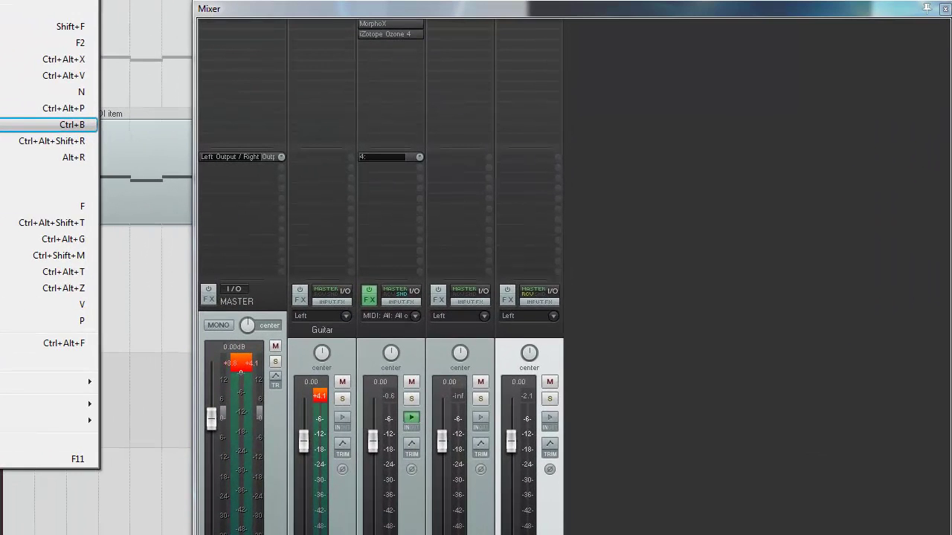
{"action": "left_click", "coordinate": [96, 144]}
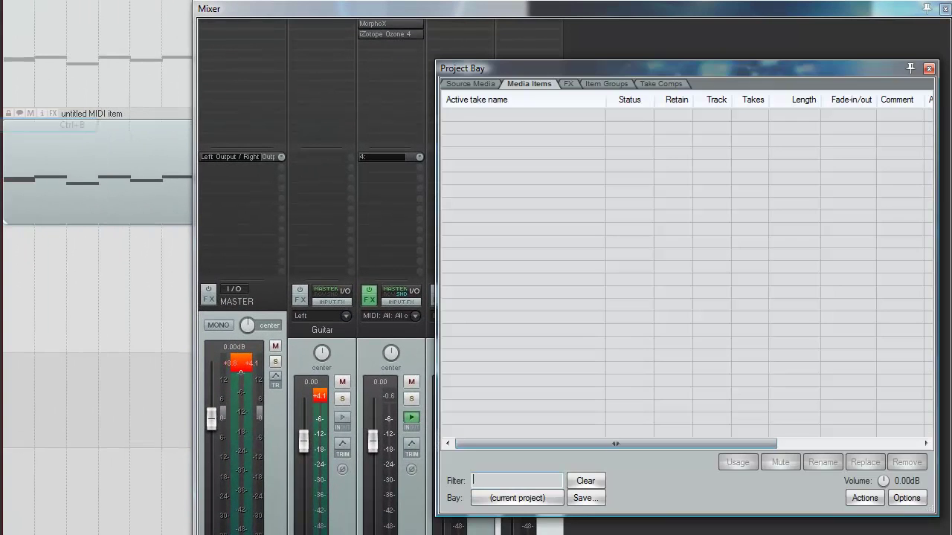
{"action": "left_click_drag", "start_coordinate": [536, 65], "coordinate": [324, 31]}
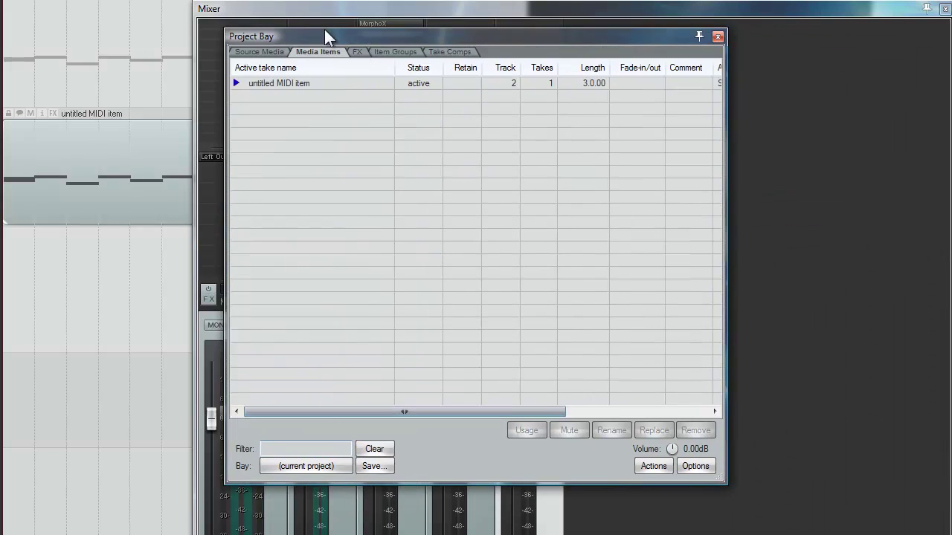
{"action": "left_click", "coordinate": [263, 51]}
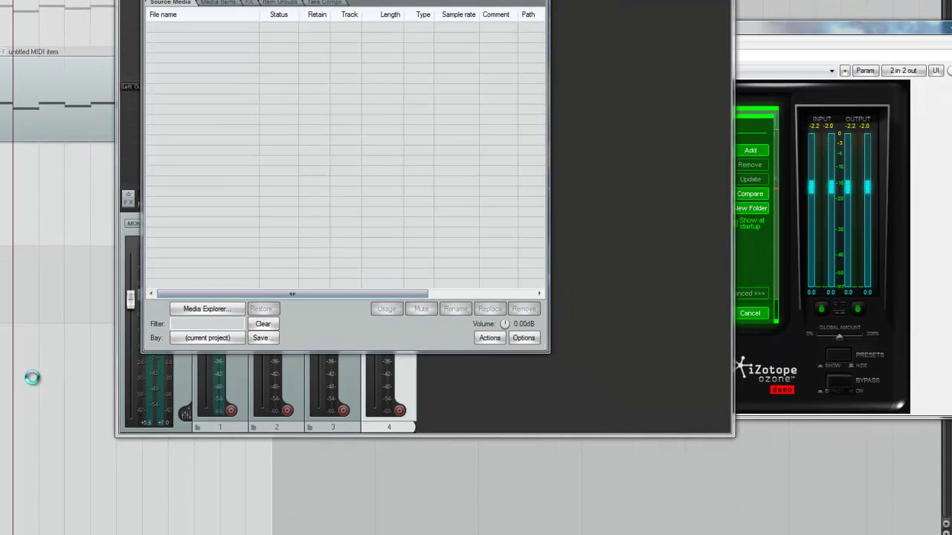
{"action": "left_click", "coordinate": [207, 309]}
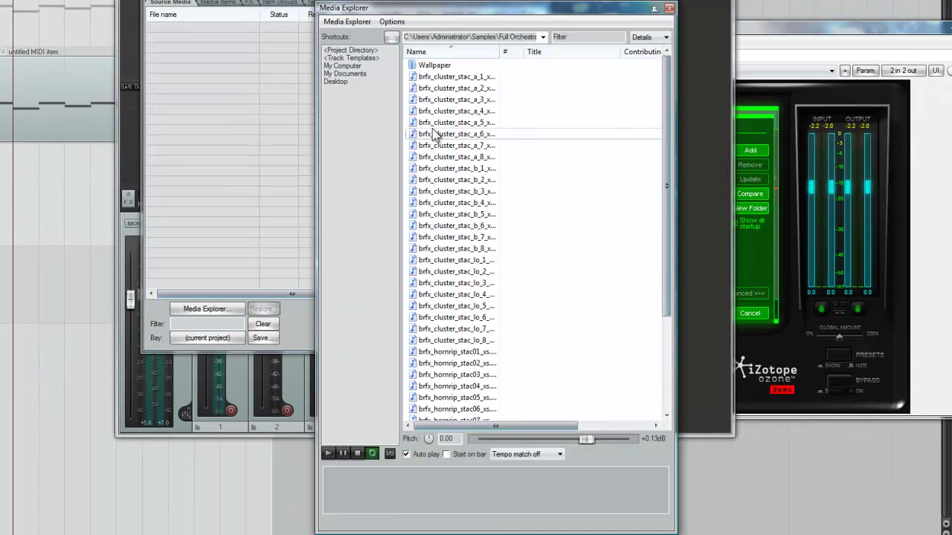
Preview several brfx samples and insert brfx_cluster_stac_lo_6_xs.wav on track 3 at 1.3.00
{"action": "left_click", "coordinate": [440, 186]}
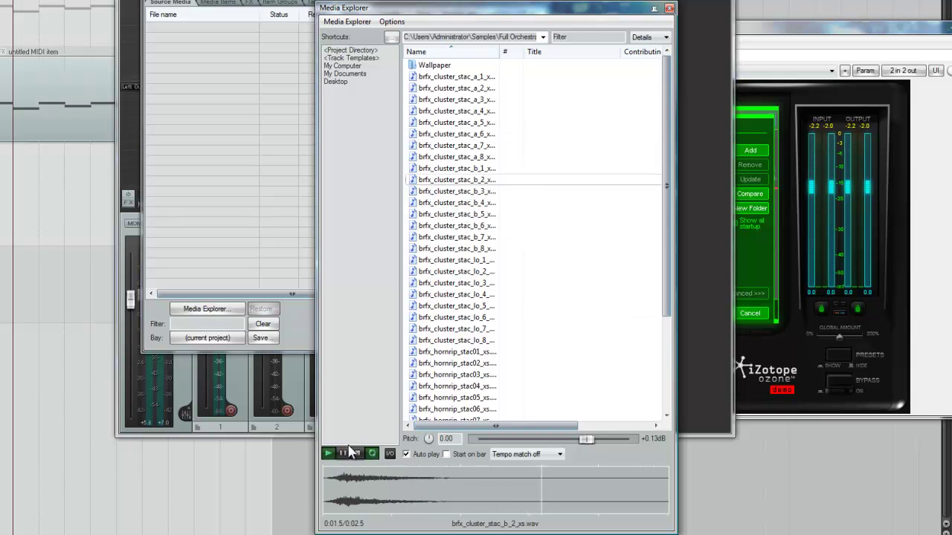
{"action": "left_click", "coordinate": [473, 295]}
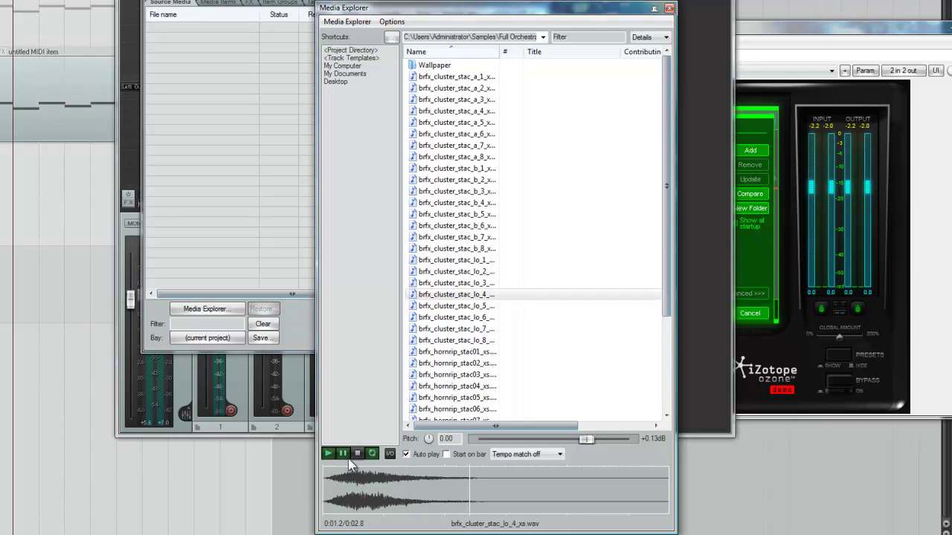
{"action": "left_click", "coordinate": [457, 386]}
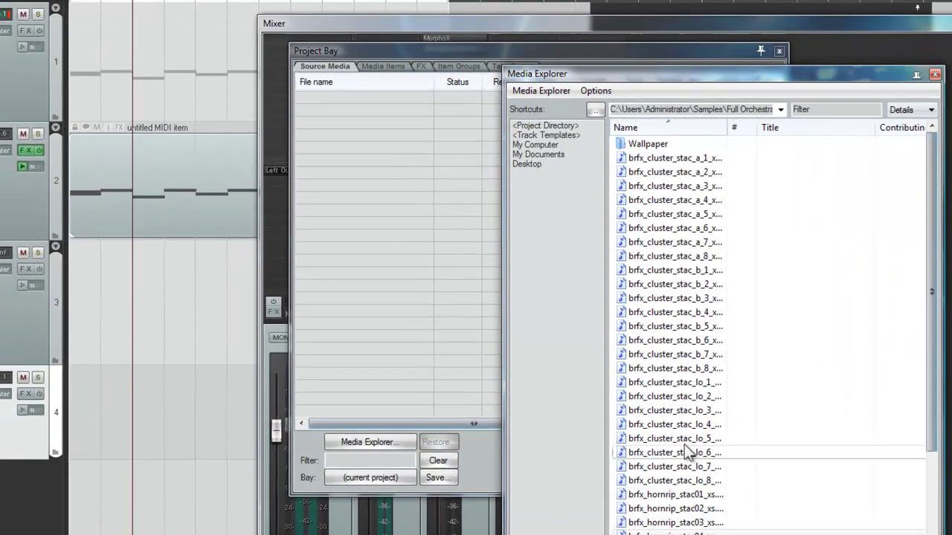
{"action": "left_click_drag", "start_coordinate": [467, 319], "coordinate": [0, 284]}
{"action": "left_click_drag", "start_coordinate": [110, 409], "coordinate": [137, 301]}
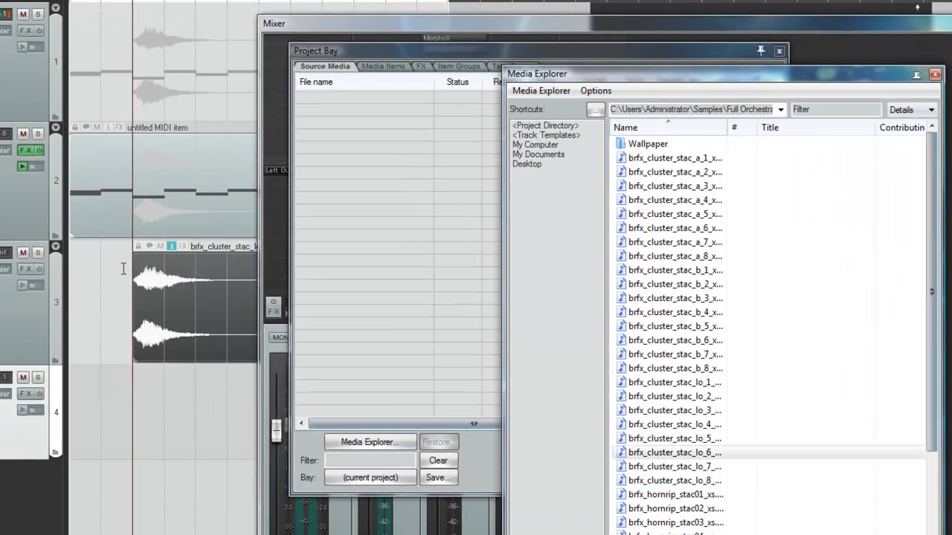
Examine the project's source media in the Project Bay, close it and the Media Explorer, and shift the mixer
{"action": "left_click_drag", "start_coordinate": [382, 57], "coordinate": [223, 29]}
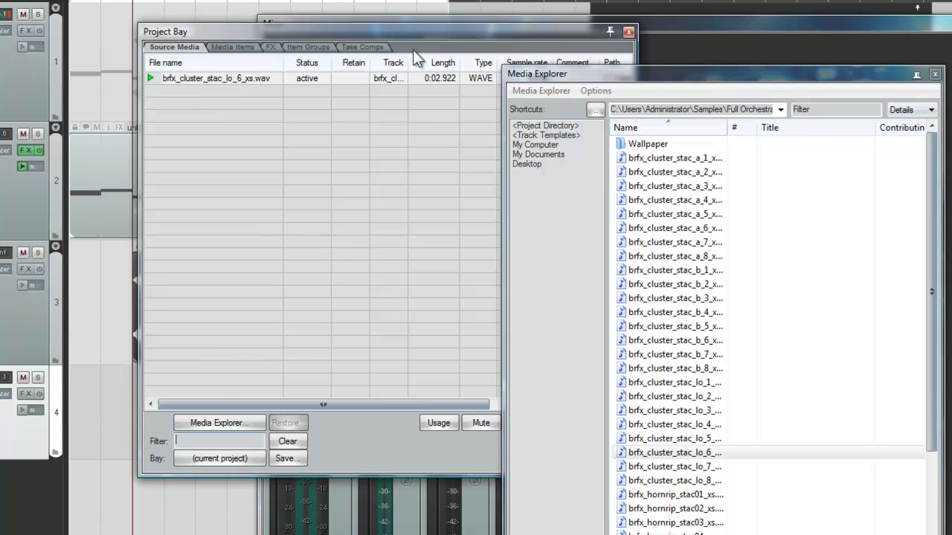
{"action": "left_click_drag", "start_coordinate": [376, 44], "coordinate": [216, 1]}
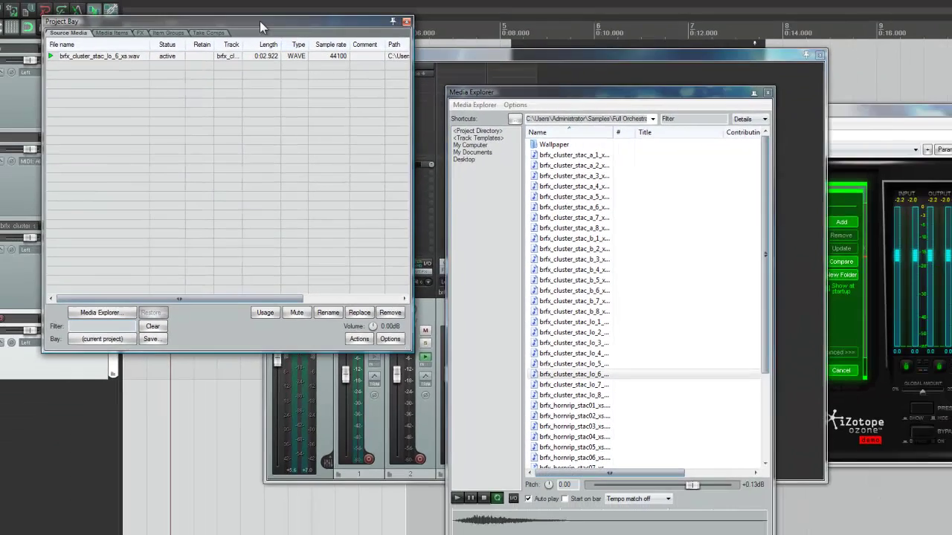
{"action": "left_click_drag", "start_coordinate": [260, 21], "coordinate": [330, 82]}
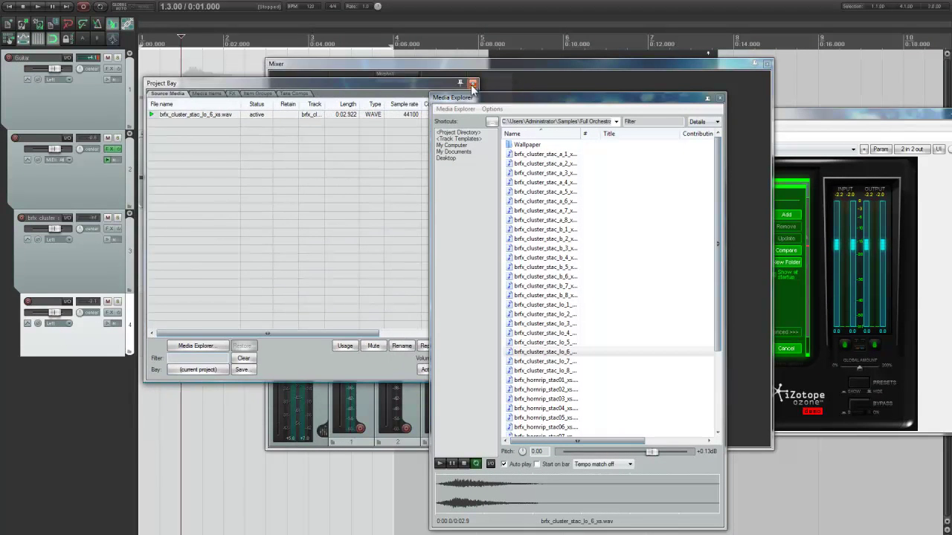
{"action": "left_click", "coordinate": [472, 83]}
{"action": "left_click", "coordinate": [721, 97]}
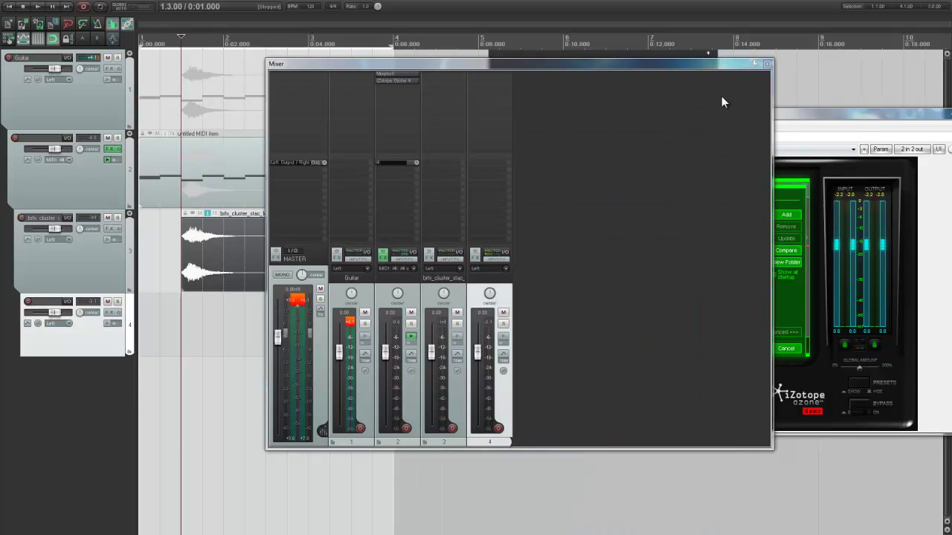
{"action": "left_click_drag", "start_coordinate": [563, 64], "coordinate": [504, 89]}
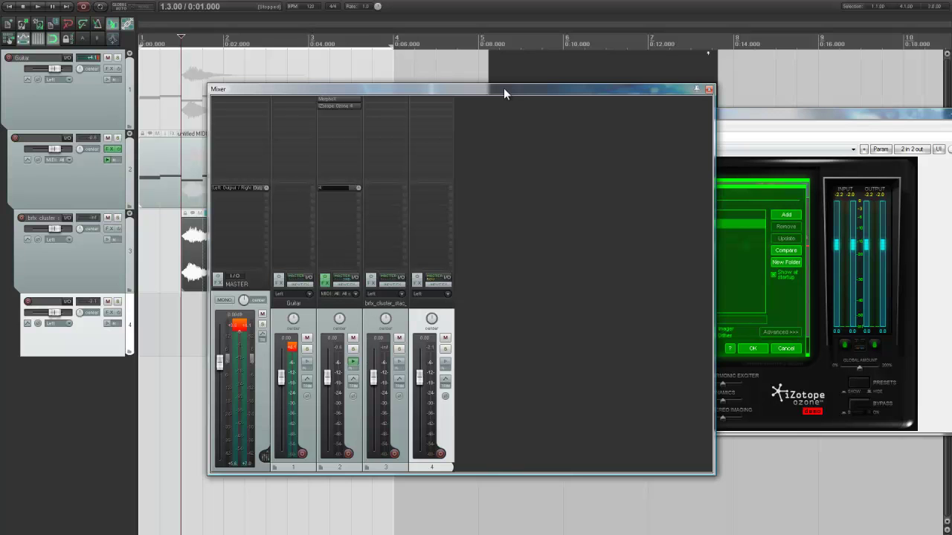
Add a fifth track below the folder tracks, and view its envelope list and close it again
{"action": "double_click", "coordinate": [38, 413]}
{"action": "left_click_drag", "start_coordinate": [68, 380], "coordinate": [68, 425]}
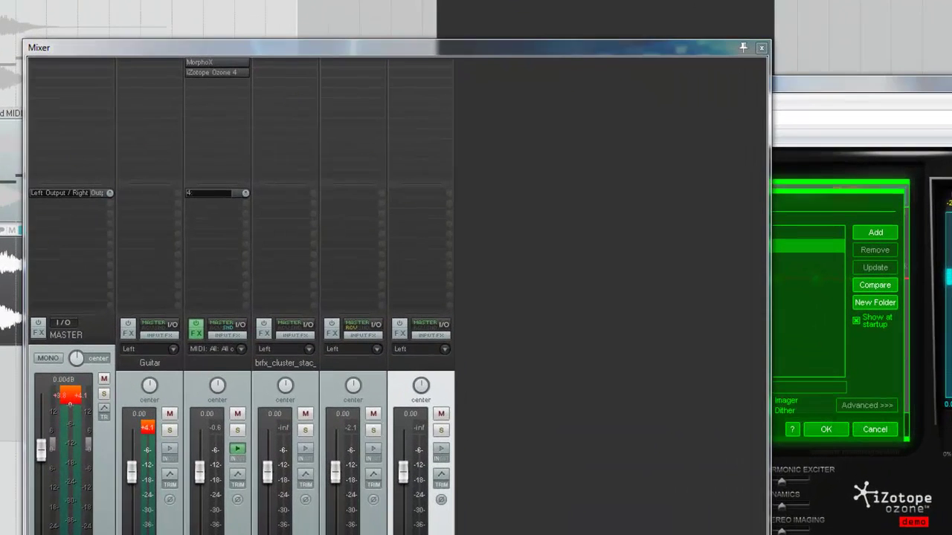
{"action": "left_click", "coordinate": [26, 388]}
{"action": "left_click_drag", "start_coordinate": [22, 459], "coordinate": [445, 198]}
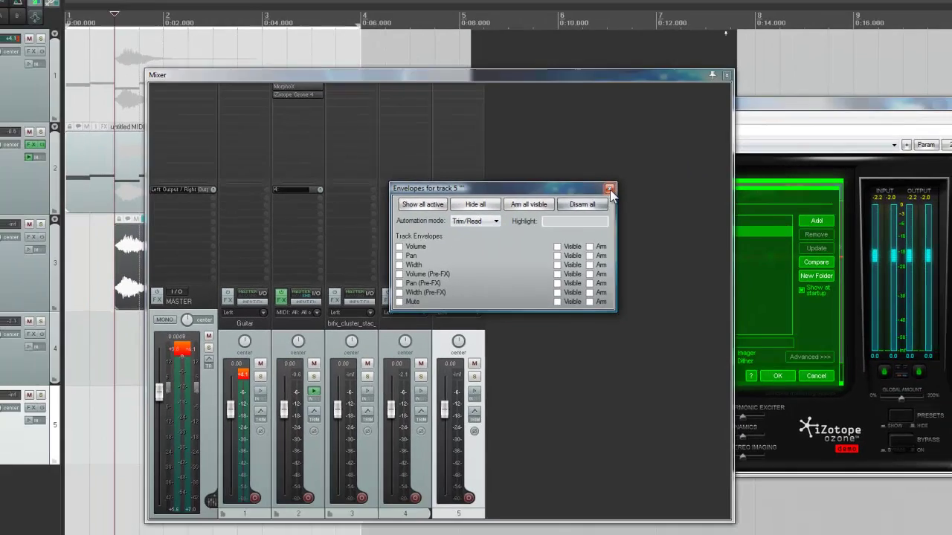
{"action": "left_click", "coordinate": [613, 192]}
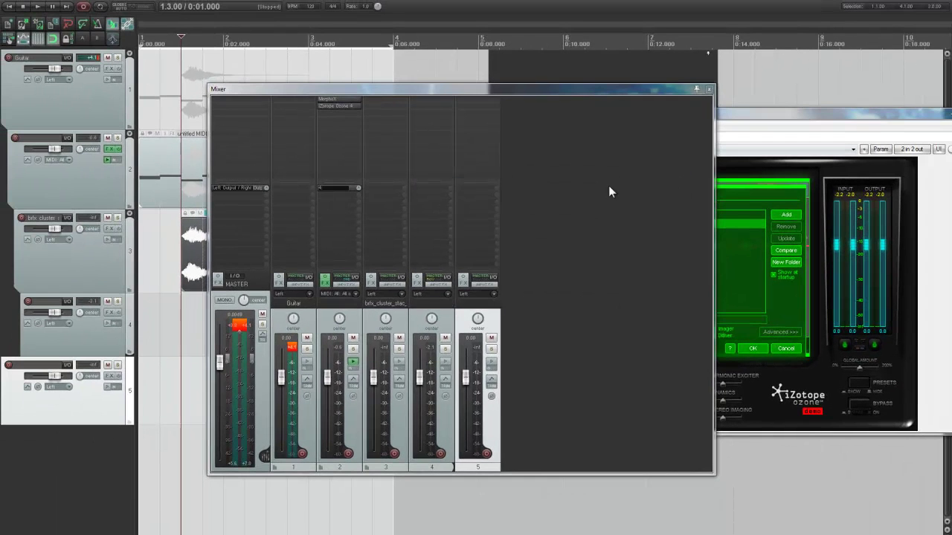
Show and arm the envelope for MorphoX's A LFO 1 Wave on track 2 and add its control to the track
{"action": "left_click", "coordinate": [90, 183]}
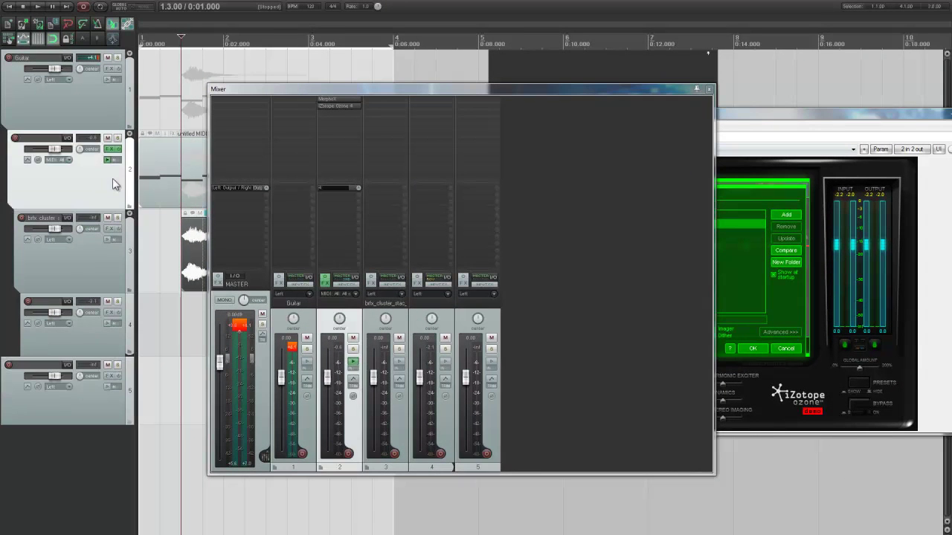
{"action": "left_click", "coordinate": [29, 160]}
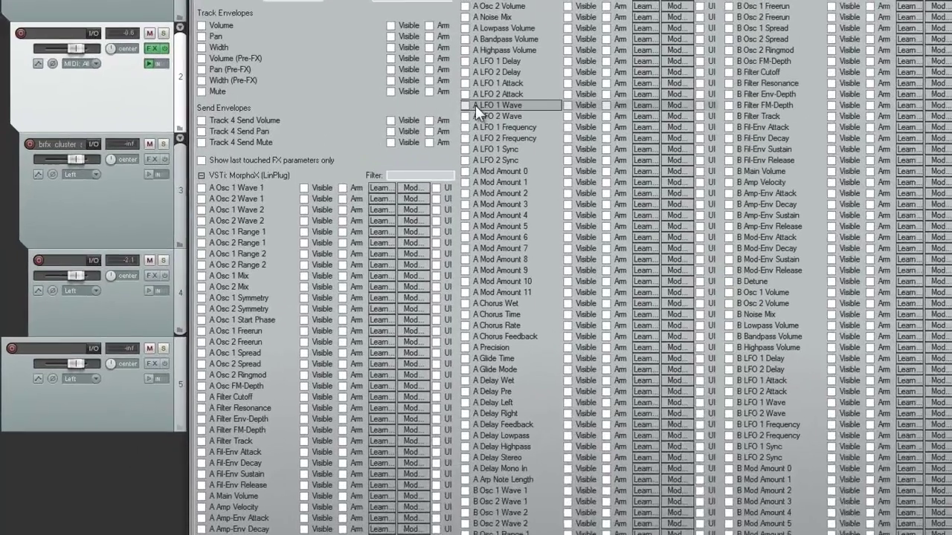
{"action": "left_click", "coordinate": [336, 189]}
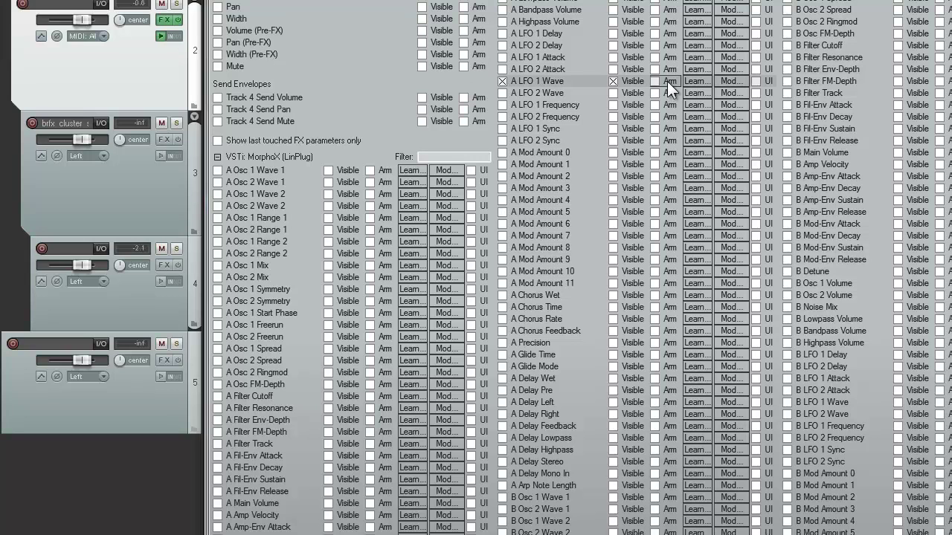
{"action": "left_click", "coordinate": [756, 81]}
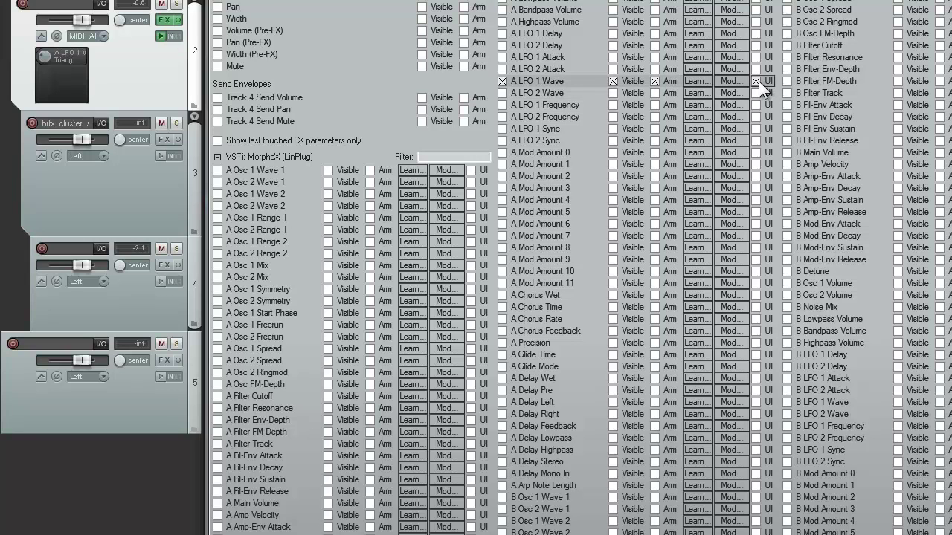
View the options of track 2's A LFO 1 Wave control and move the mixer clear of the arrangement
{"action": "right_click", "coordinate": [46, 52]}
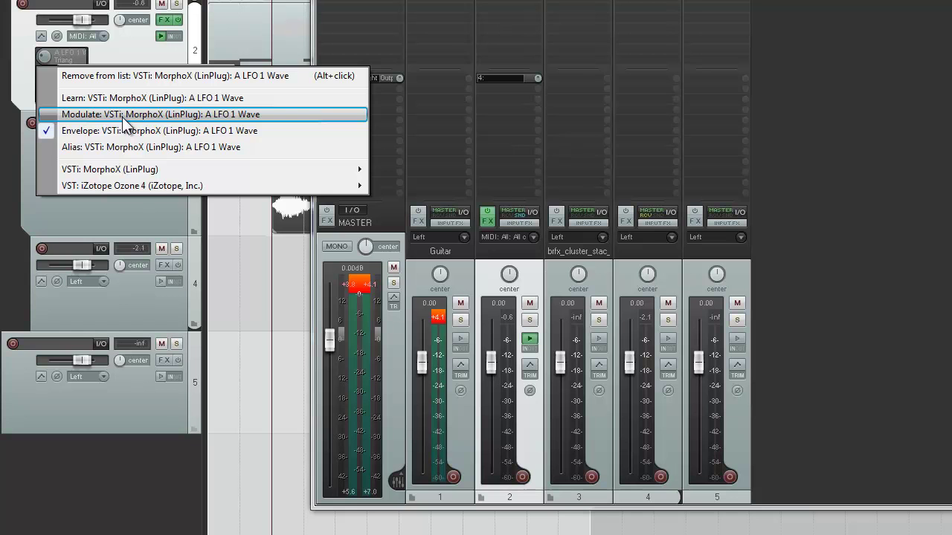
{"action": "left_click", "coordinate": [138, 48]}
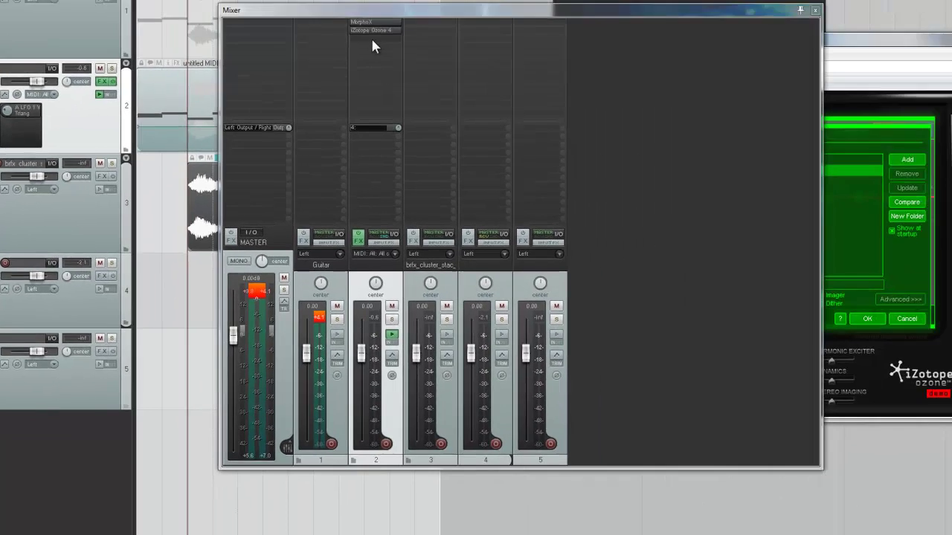
{"action": "left_click_drag", "start_coordinate": [348, 53], "coordinate": [635, 160]}
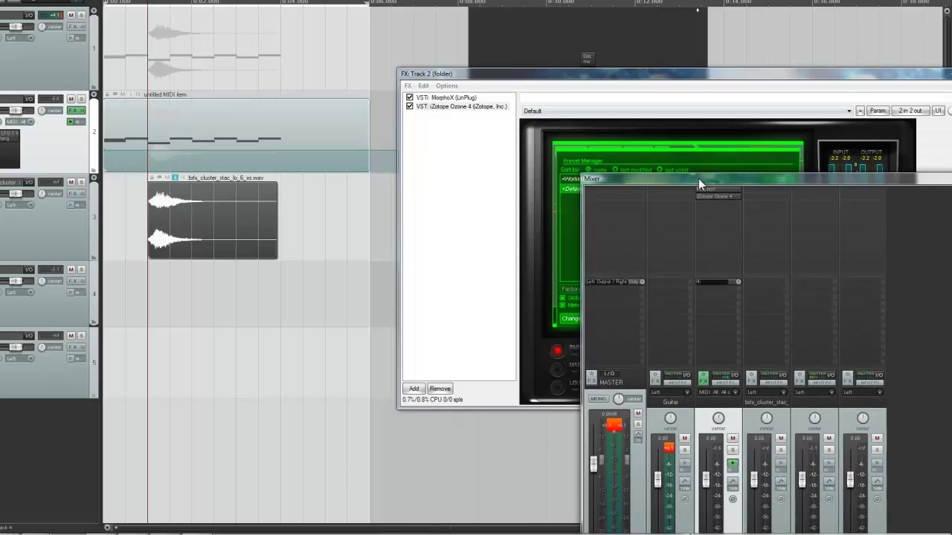
Move track 2's FX window clear, show and arm track 3's Volume (Pre-FX) envelope, and close the envelope list
{"action": "left_click_drag", "start_coordinate": [508, 74], "coordinate": [668, 266]}
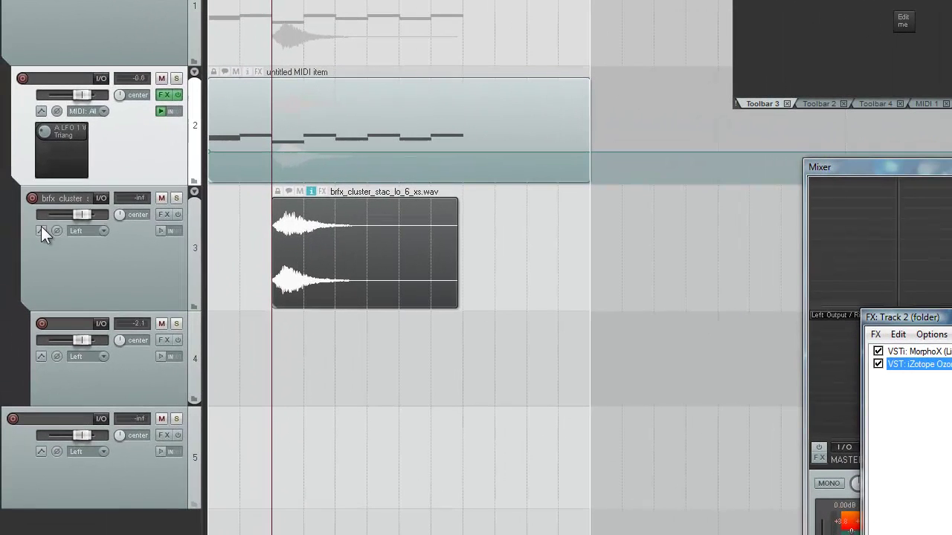
{"action": "left_click", "coordinate": [40, 225]}
{"action": "left_click", "coordinate": [40, 231]}
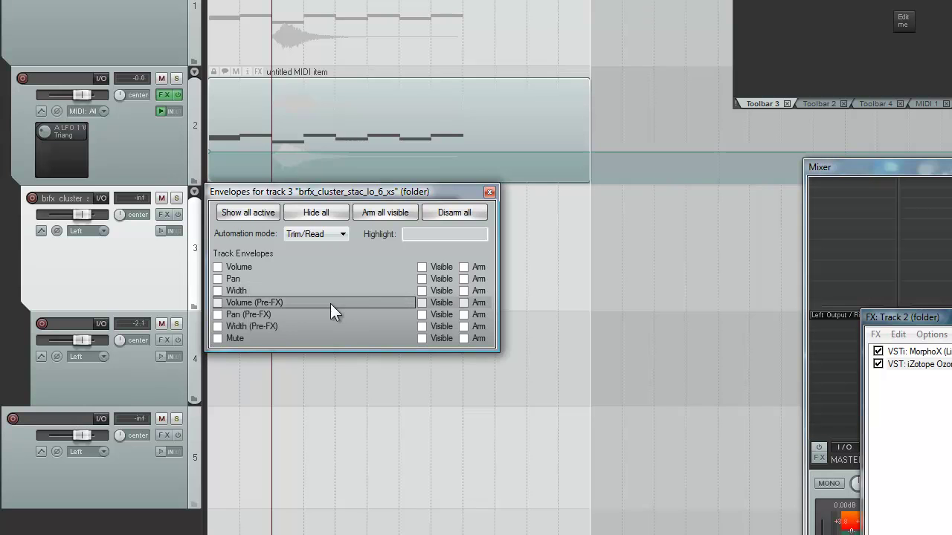
{"action": "left_click", "coordinate": [275, 299]}
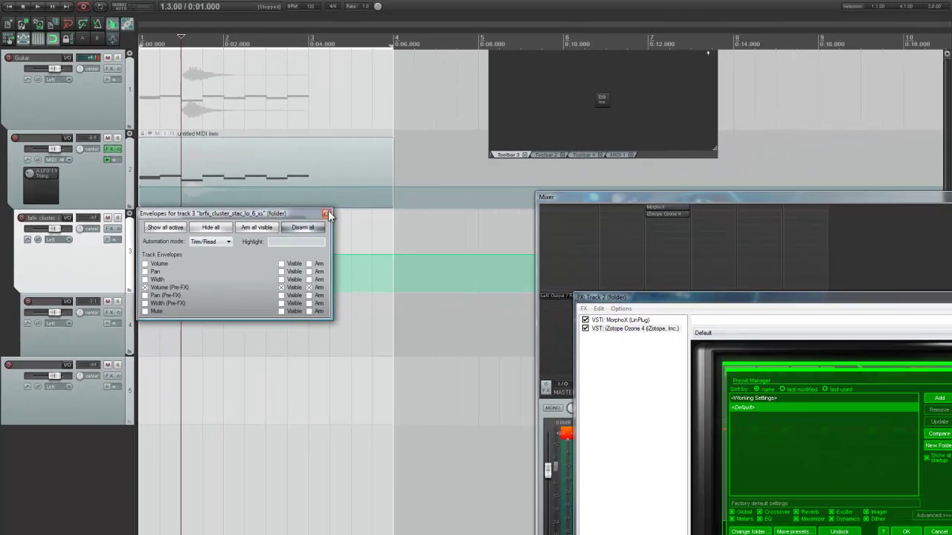
{"action": "left_click", "coordinate": [490, 191]}
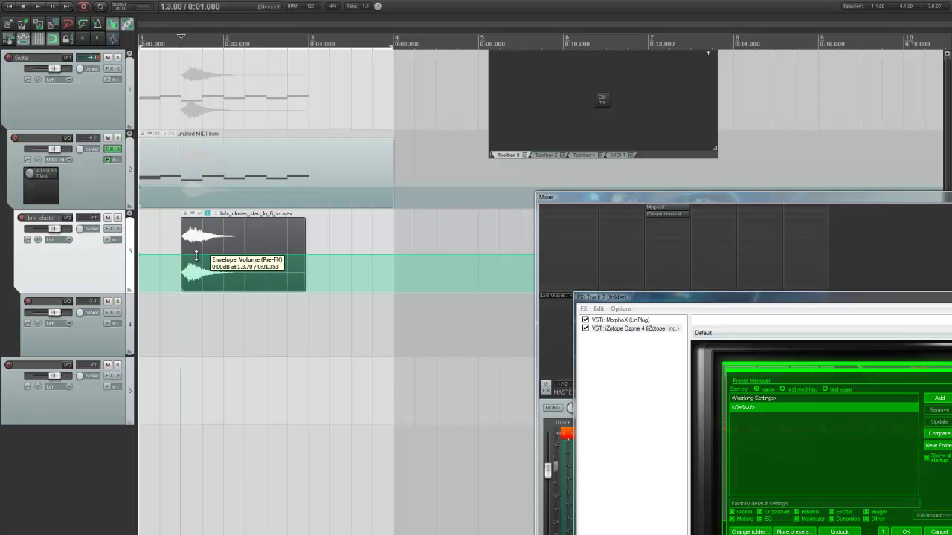
Shape track 3's pre-FX volume envelope from about -0.77 dB at the clip's start to +6.02 dB near its end, dip and rise beyond, and play it
{"action": "mouse_move", "coordinate": [183, 260]}
{"action": "left_mouse_down"}
{"action": "mouse_move", "coordinate": [183, 289]}
{"action": "mouse_move", "coordinate": [178, 216]}
{"action": "mouse_move", "coordinate": [179, 258]}
{"action": "left_mouse_up"}
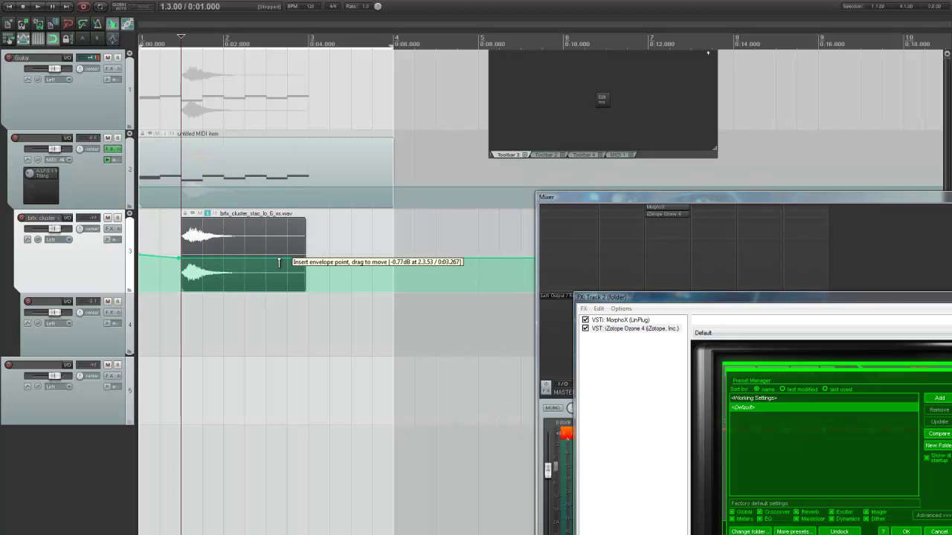
{"action": "left_click_drag", "start_coordinate": [284, 258], "coordinate": [235, 261]}
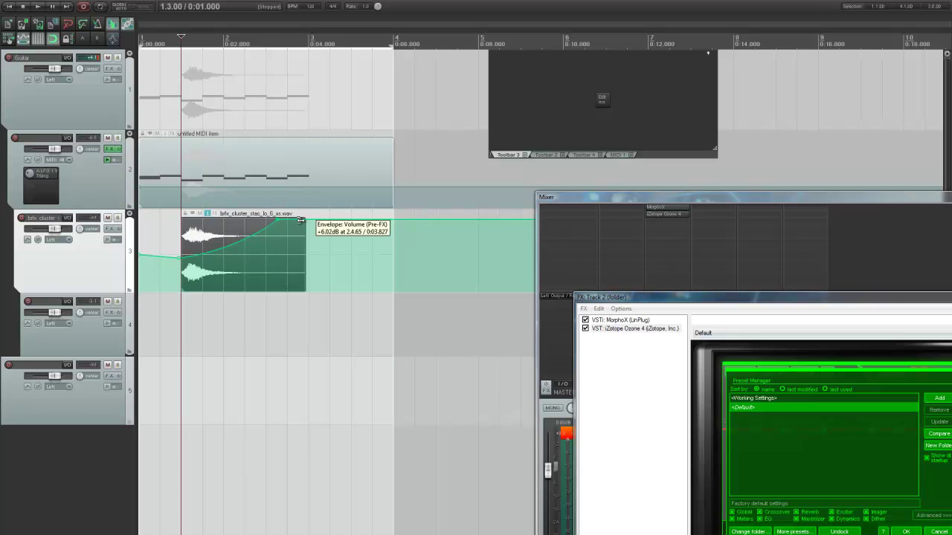
{"action": "left_click_drag", "start_coordinate": [303, 221], "coordinate": [357, 231]}
{"action": "left_click", "coordinate": [339, 255], "text": "shift"}
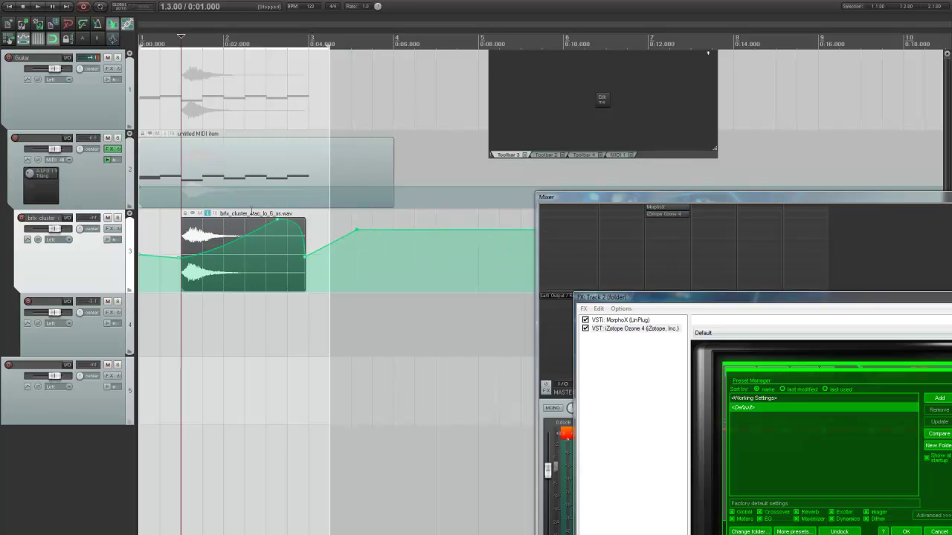
{"action": "key", "text": "space"}
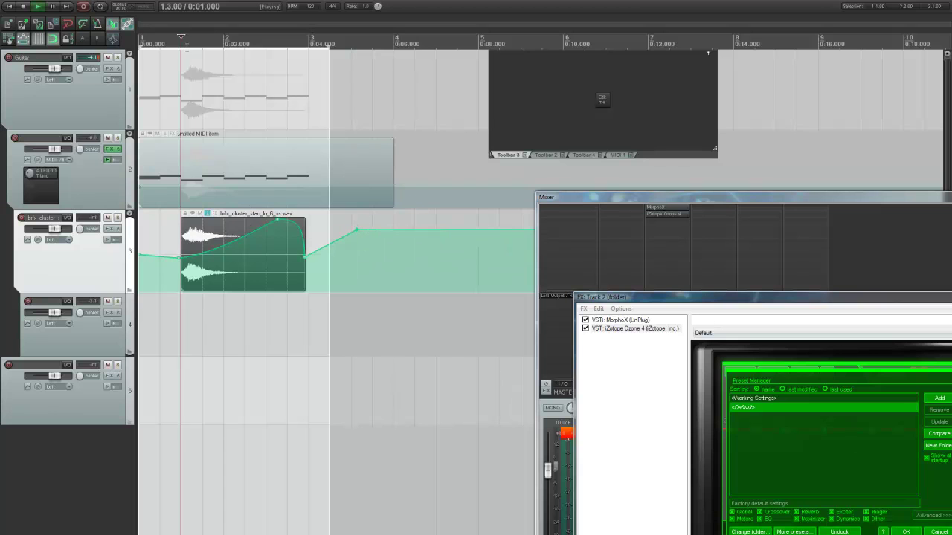
{"action": "key", "text": "space"}
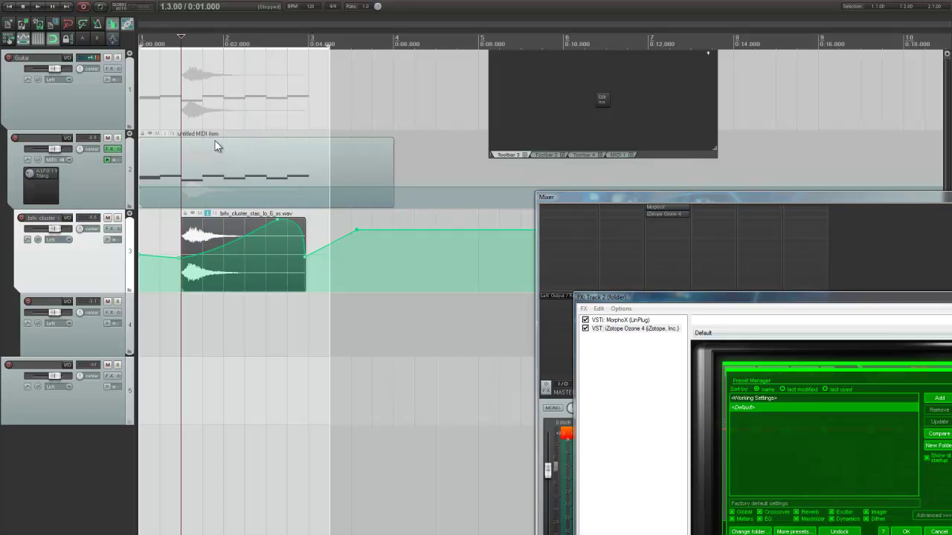
Copy track 3's volume envelope points, duplicate its clip together with the envelope onto track 4, and undo the duplication
{"action": "right_click", "coordinate": [171, 255]}
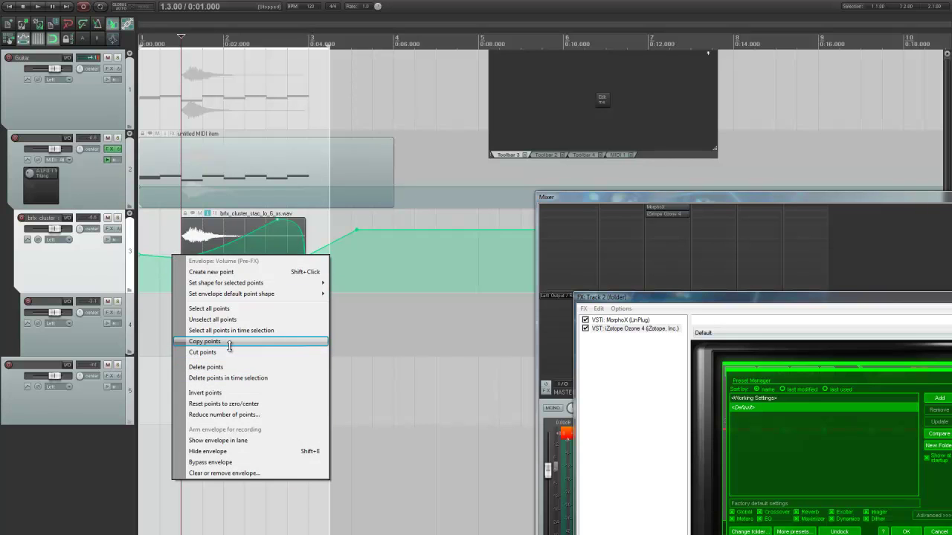
{"action": "left_click", "coordinate": [230, 342]}
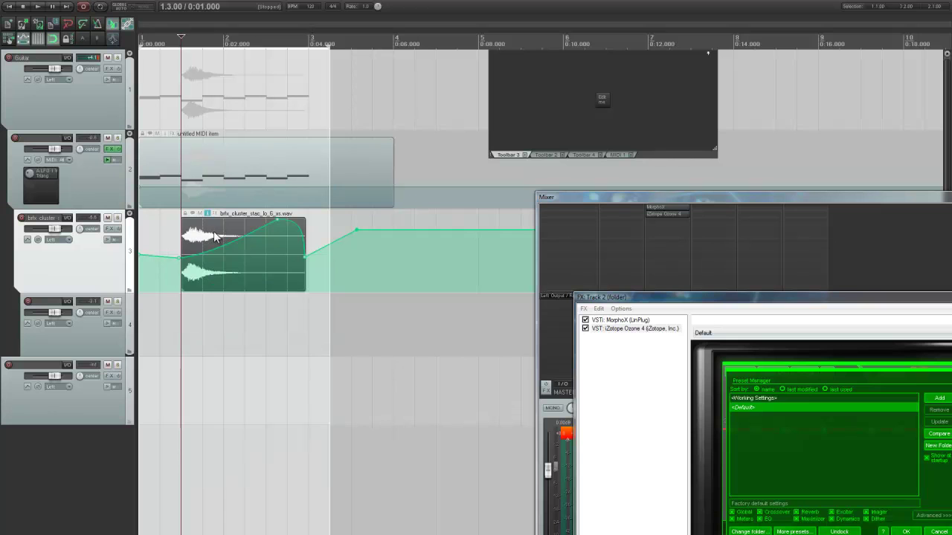
{"action": "left_click_drag", "start_coordinate": [215, 236], "coordinate": [211, 316]}
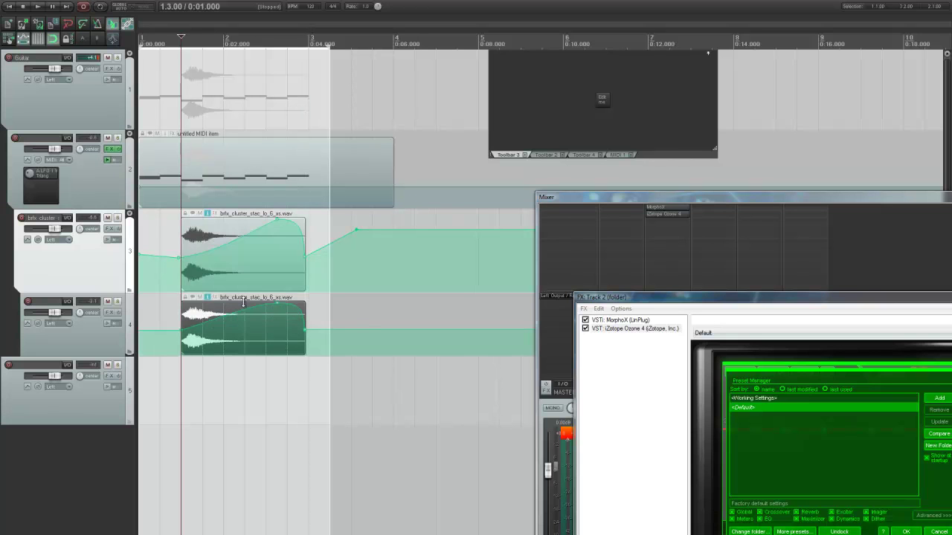
{"action": "key", "text": "ctrl+z"}
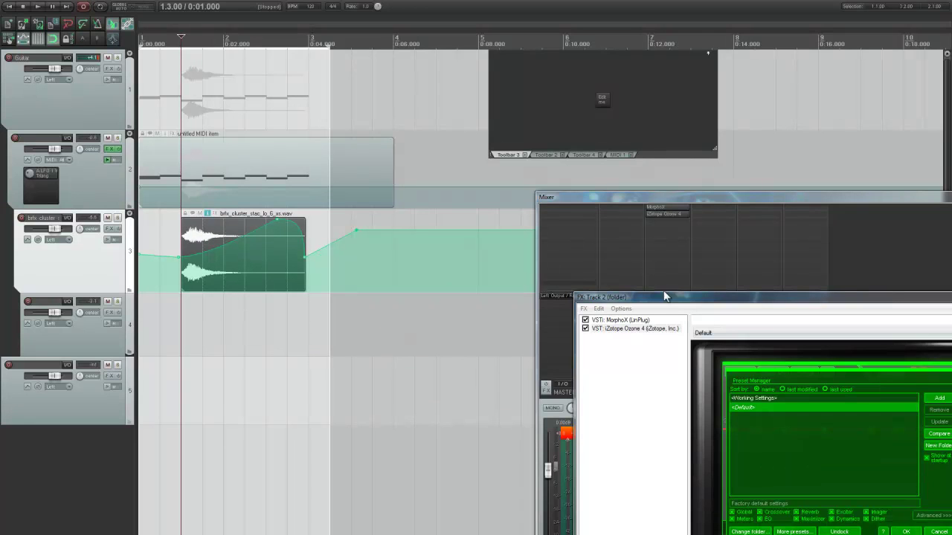
Close track 2's FX window and move the whole mixer into view over the arrangement
{"action": "left_click_drag", "start_coordinate": [676, 298], "coordinate": [384, 193]}
{"action": "left_click", "coordinate": [829, 194]}
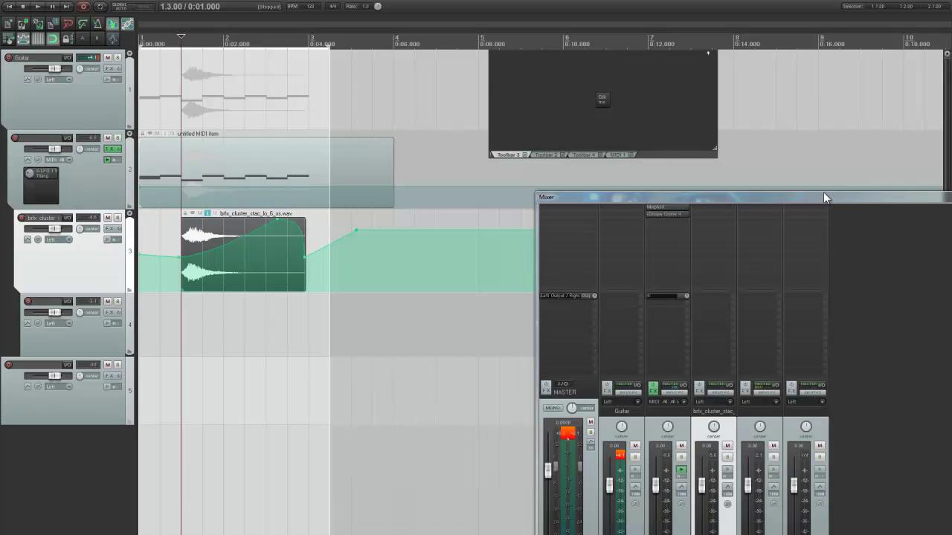
{"action": "left_click_drag", "start_coordinate": [675, 198], "coordinate": [421, 117]}
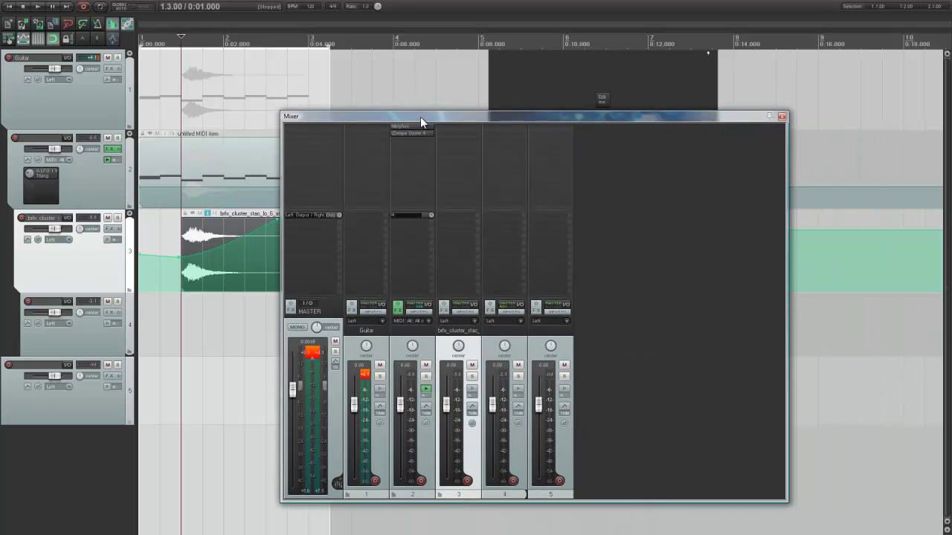